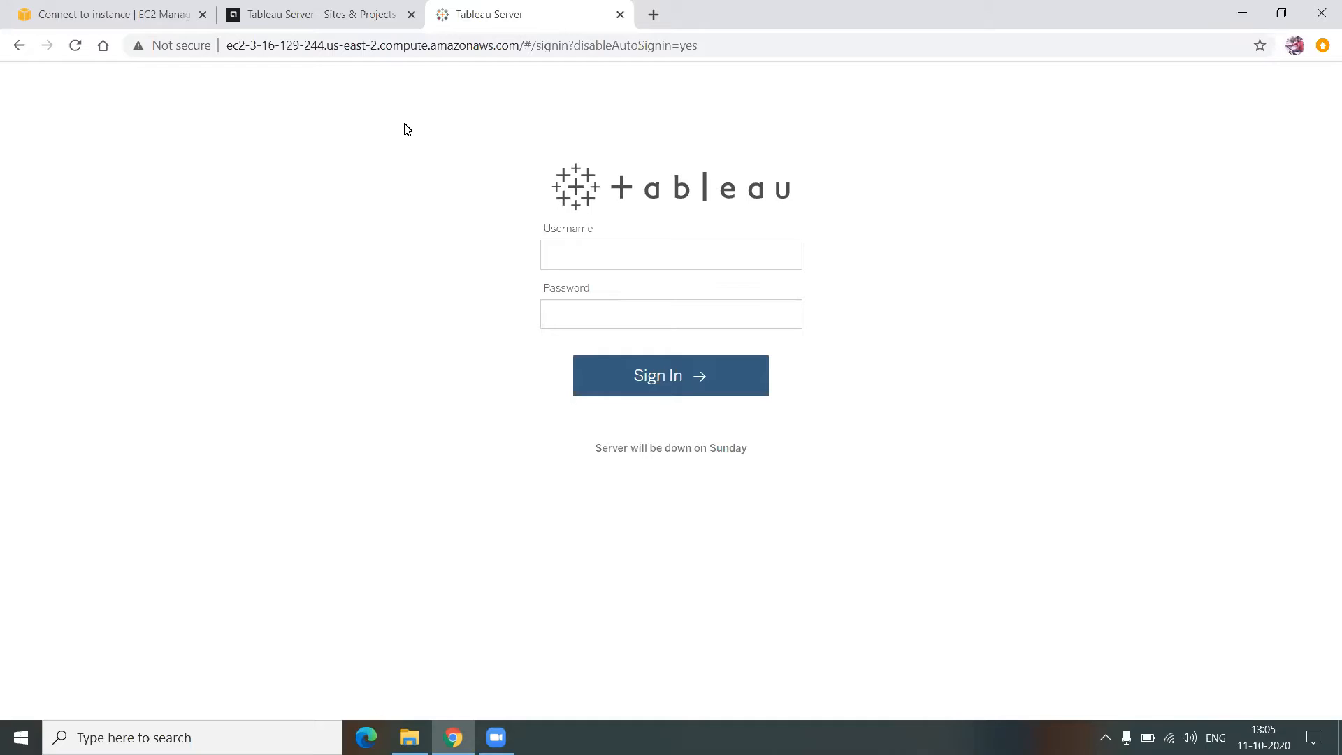
# - Sign in with the administrator's username and password and dismiss the browser's password warning
pyautogui.click(663, 250)
pyautogui.click(662, 250)
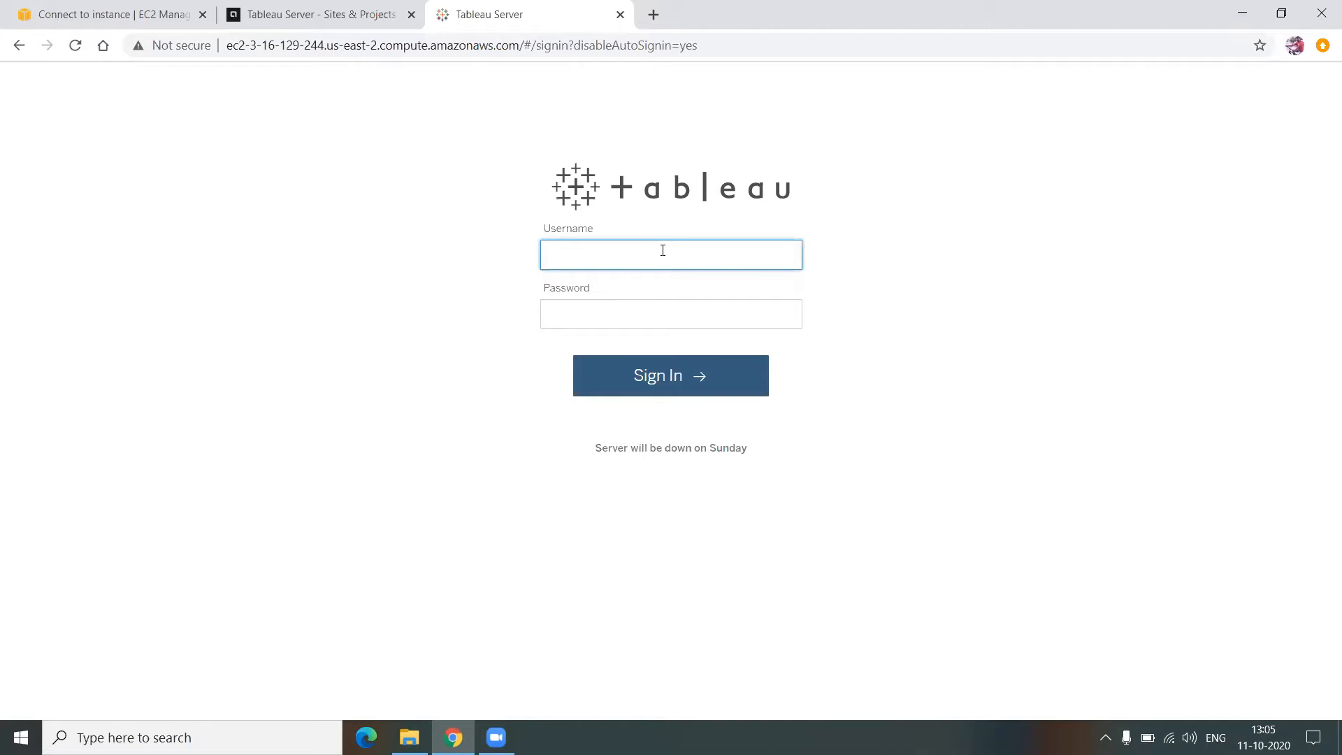
pyautogui.write('lakshmi')
pyautogui.press('Tab')
pyautogui.write('•••••••')
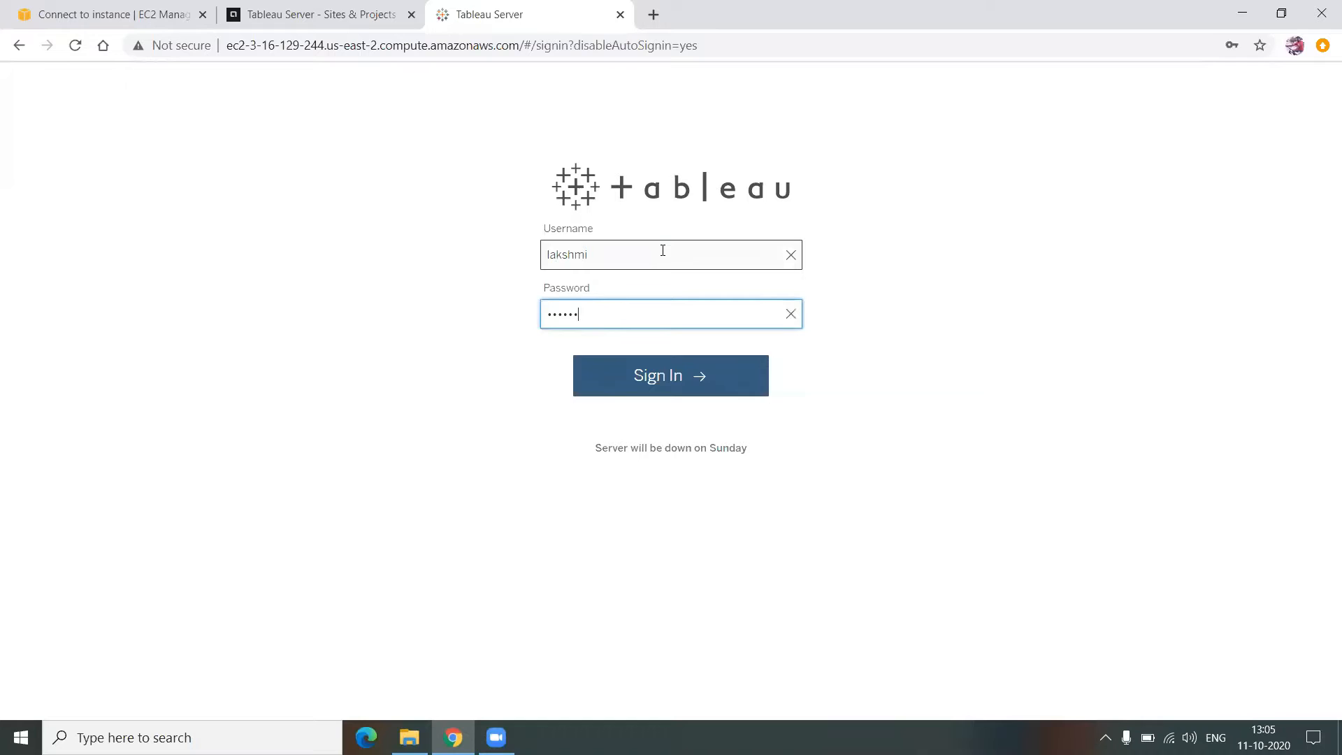
pyautogui.press('Return')
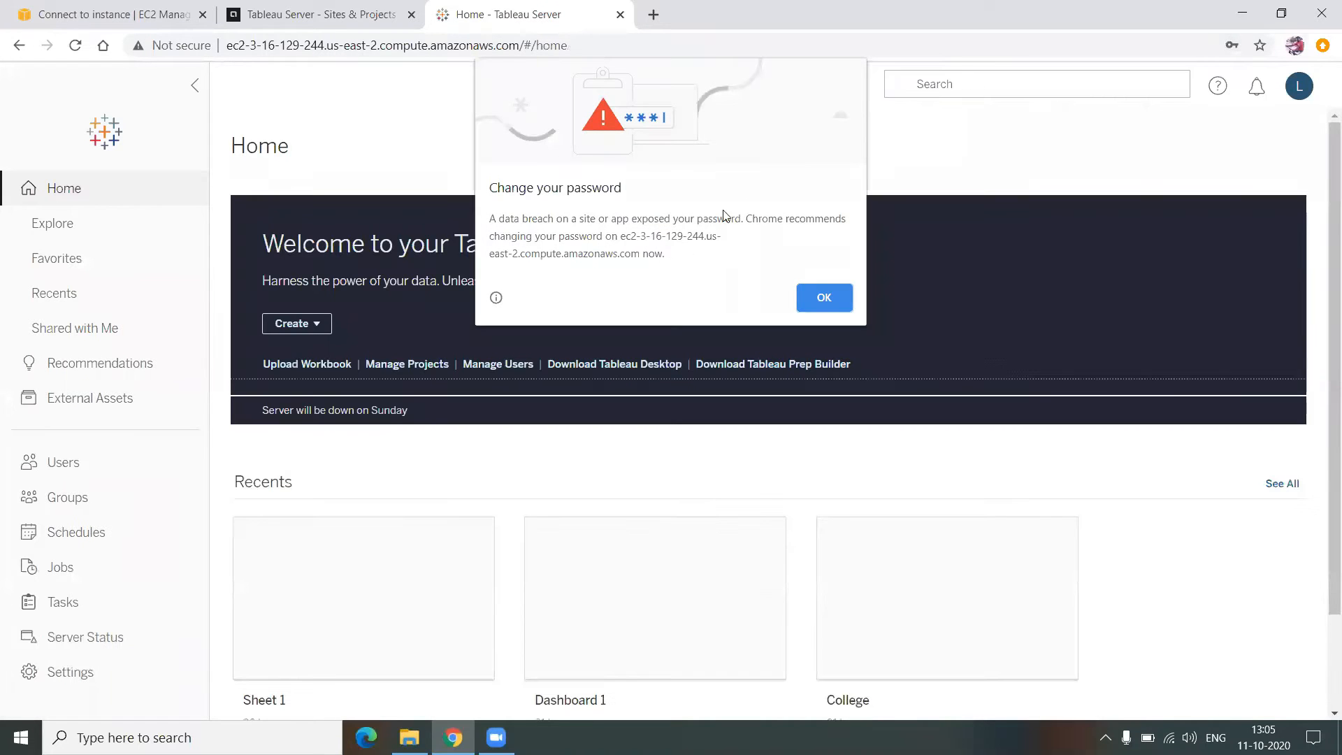
pyautogui.click(826, 298)
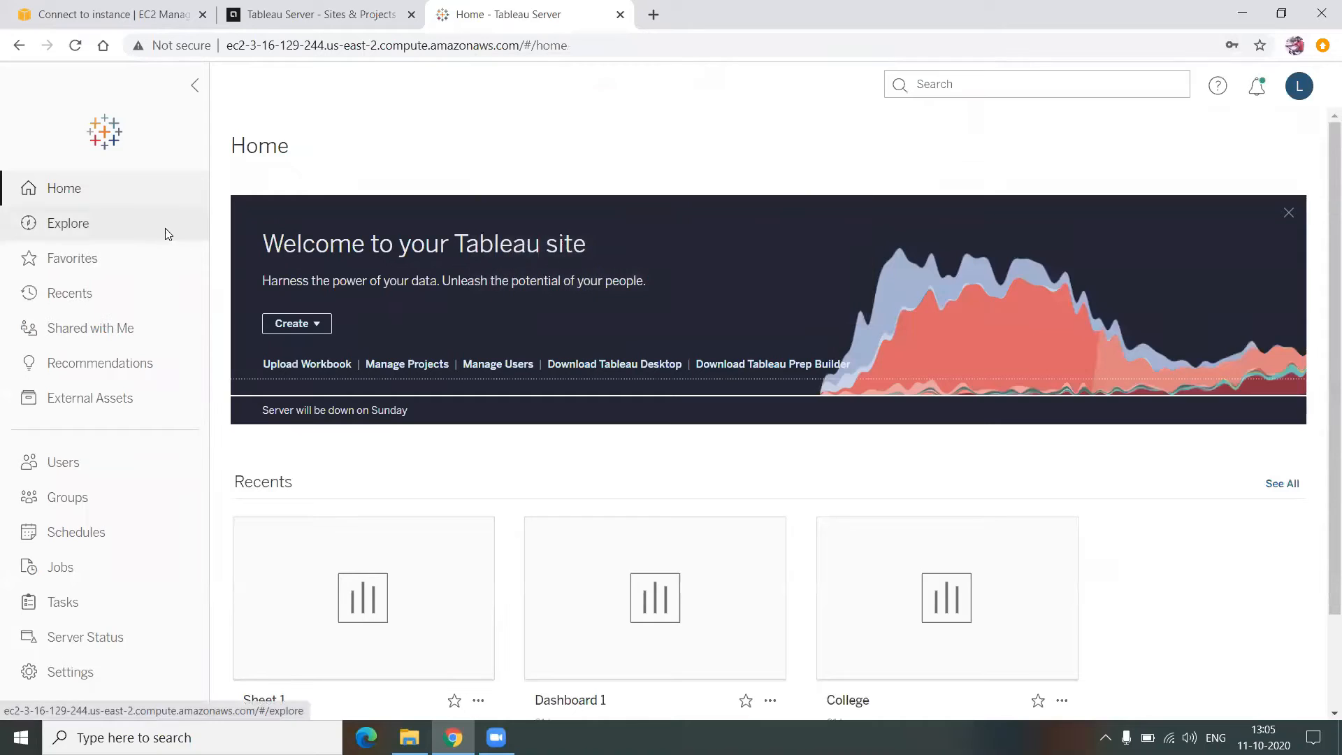
# - Browse the top-level projects in Explore and open the Tableau Samples project
pyautogui.click(165, 233)
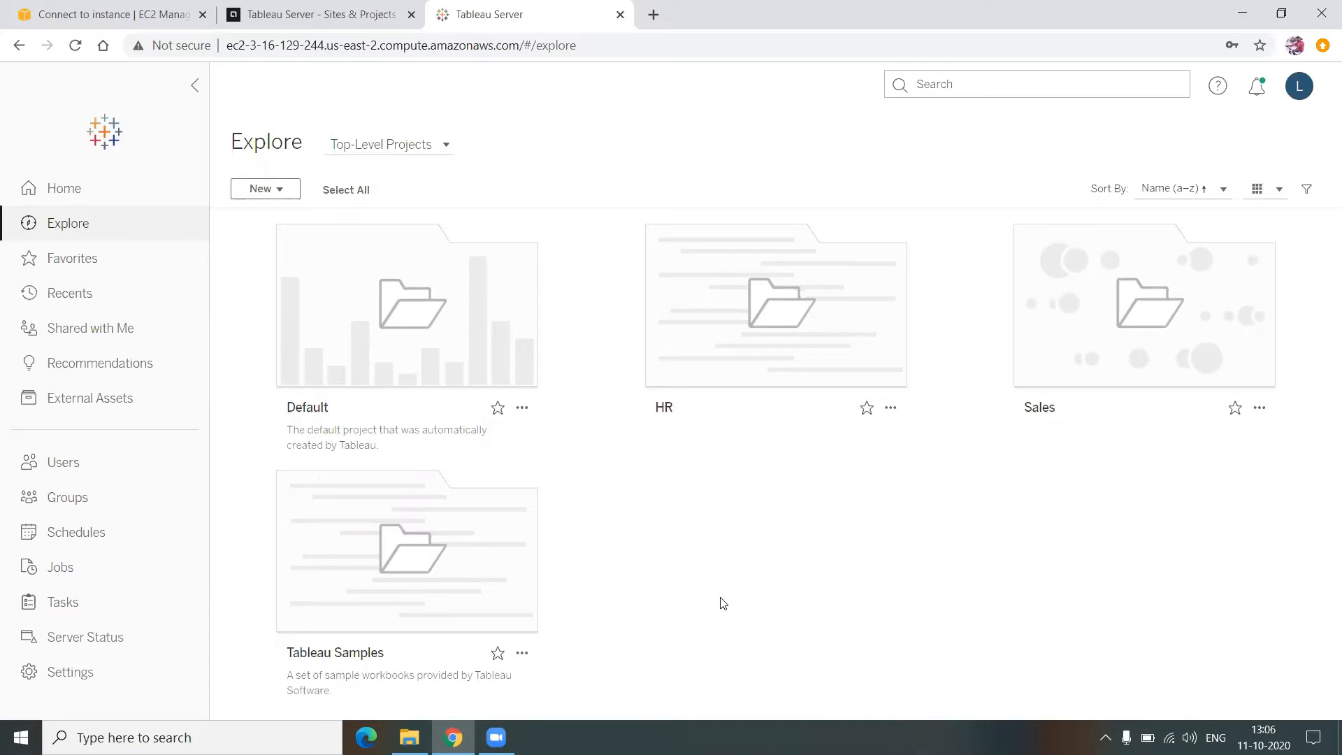
pyautogui.moveTo(769, 364)
pyautogui.moveTo(1103, 345)
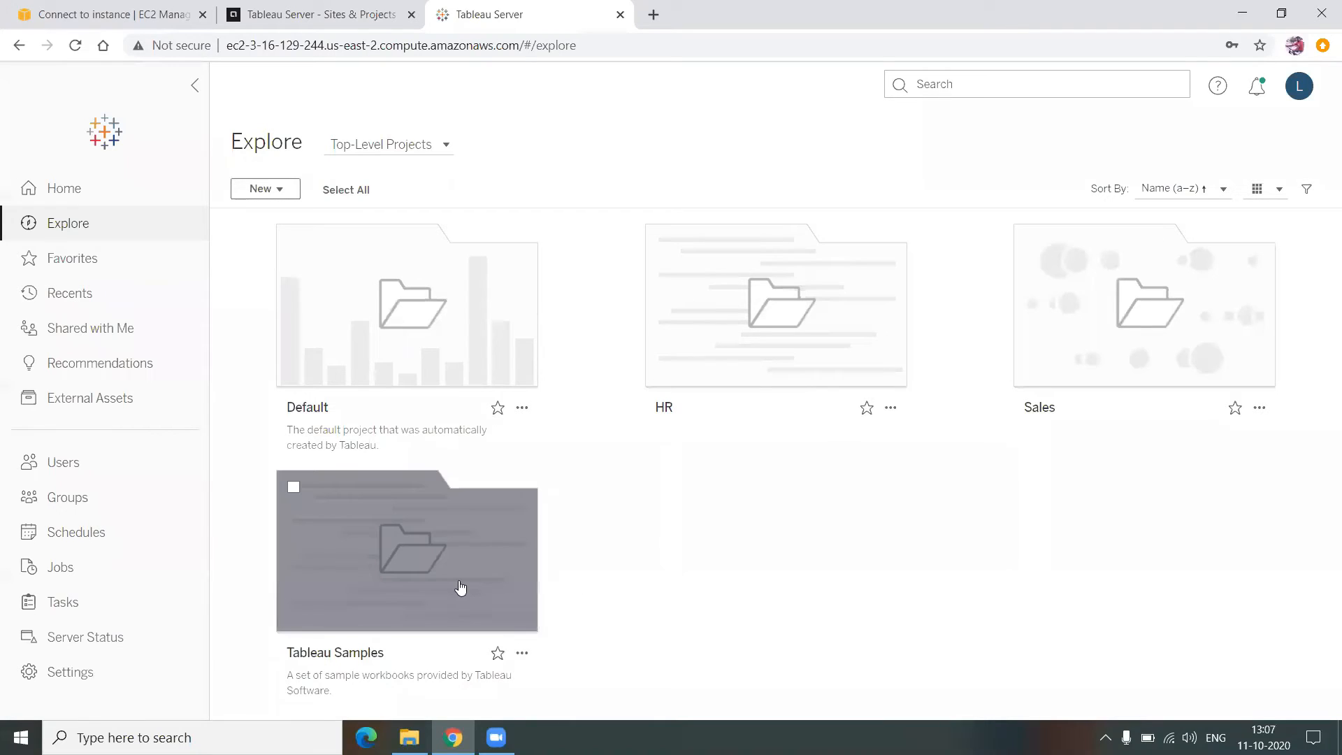
pyautogui.click(460, 582)
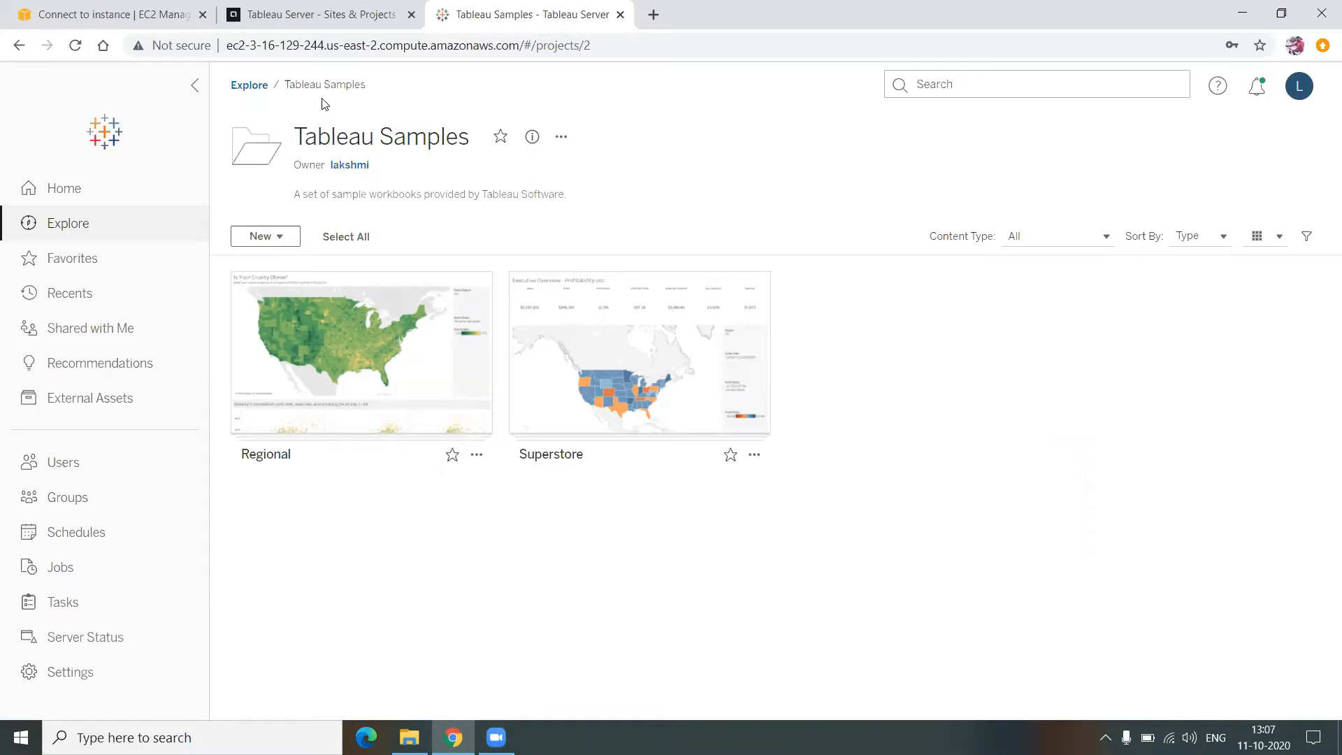
# - Go back from Tableau Samples to the top-level projects list via the Explore breadcrumb
pyautogui.click(272, 86)
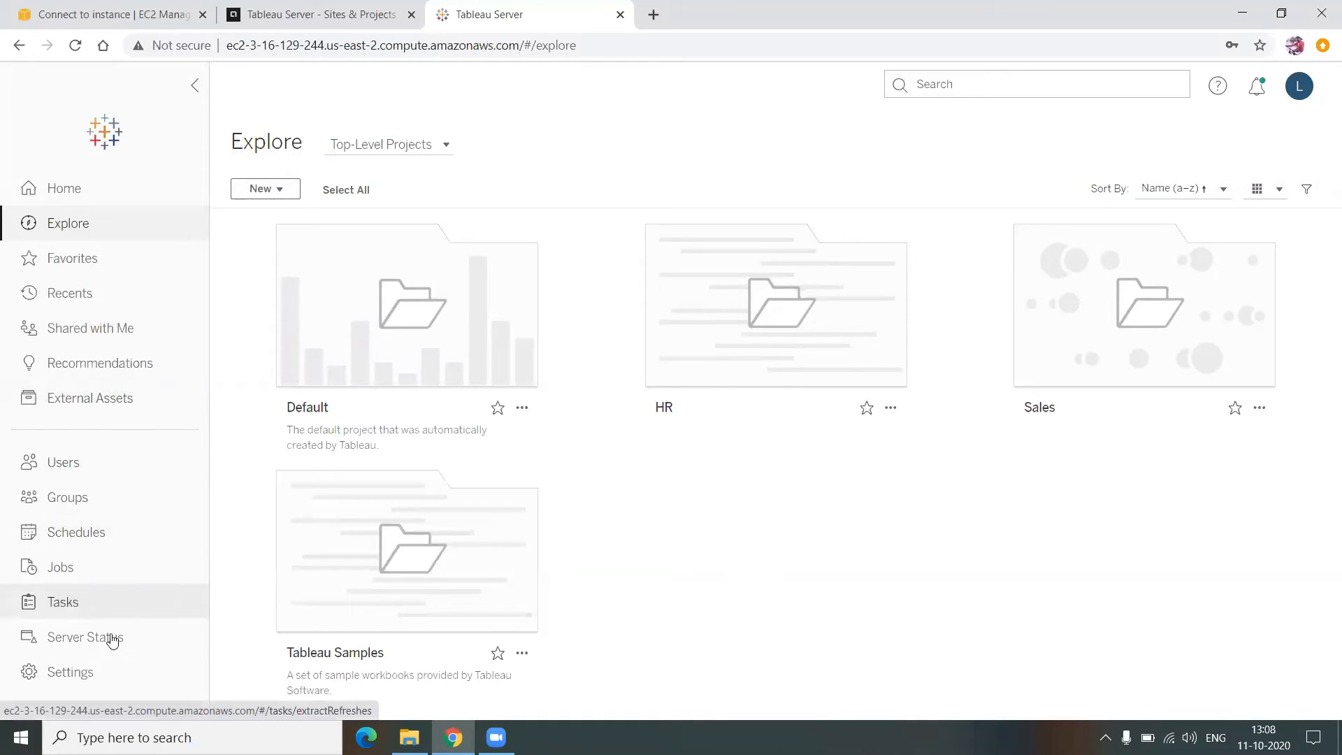
# - Start a new site from the Add a Site page in server Settings
pyautogui.click(102, 675)
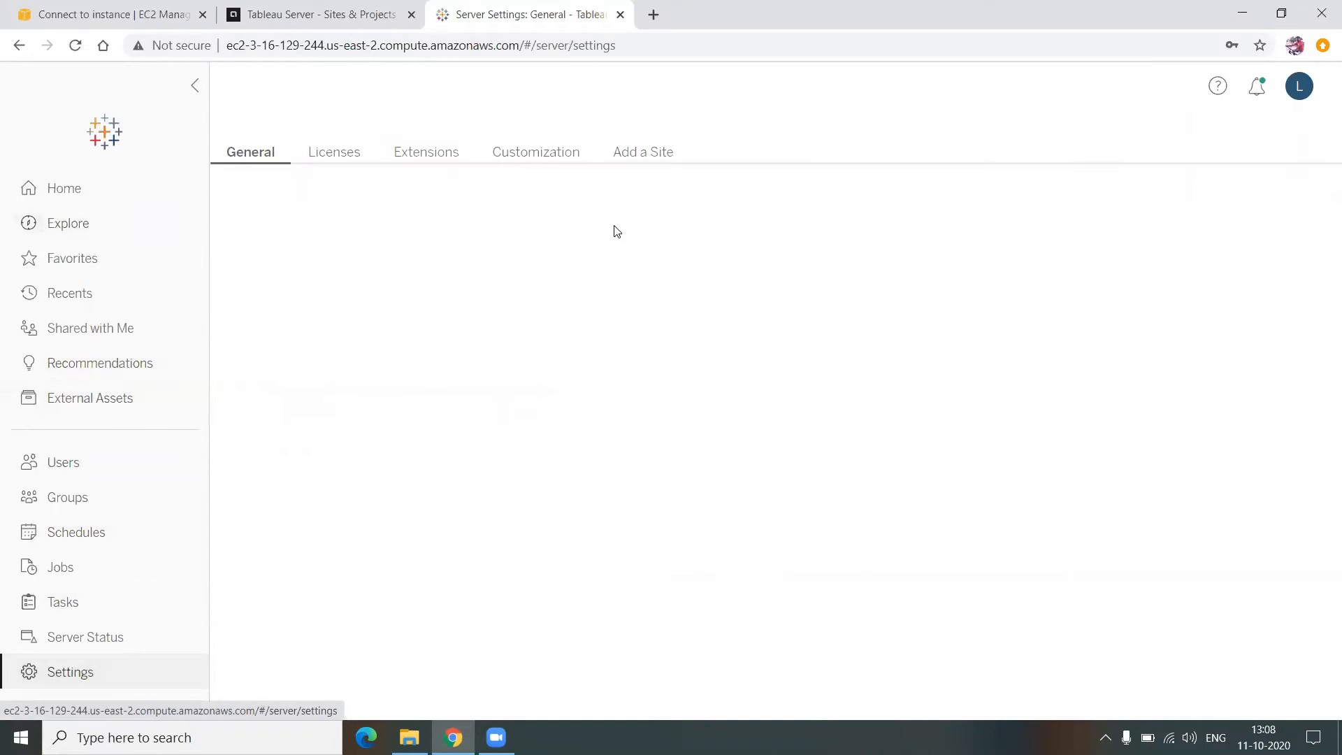
pyautogui.click(638, 154)
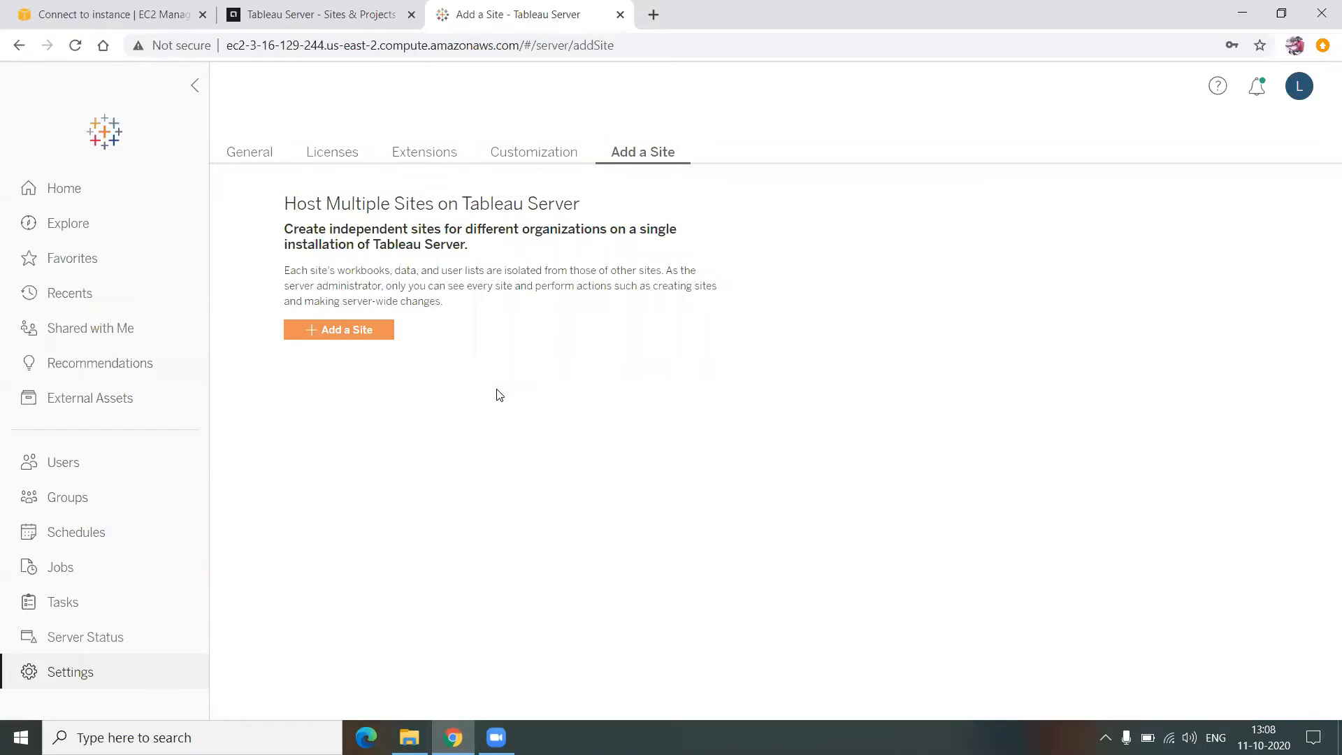
pyautogui.click(348, 339)
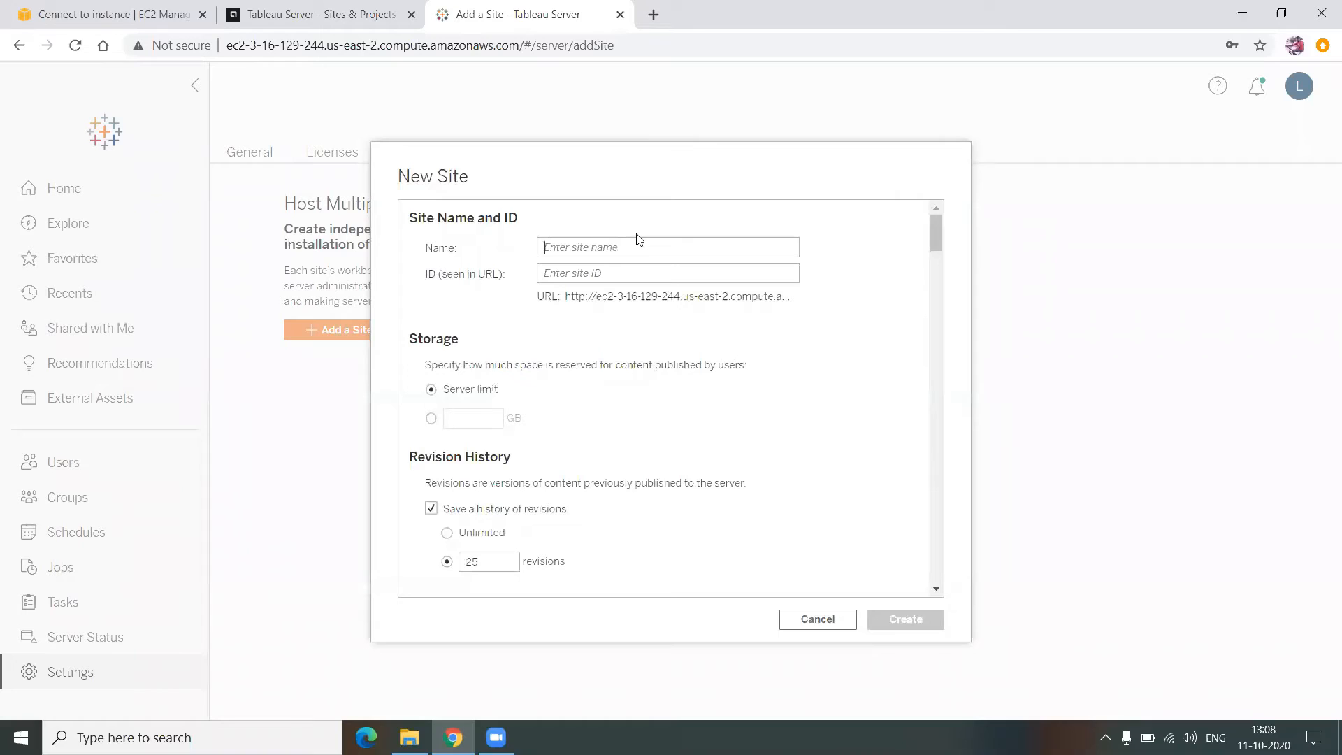
# - Name the new site kfc and limit its storage to a custom 5 GB
pyautogui.write('kfc')
pyautogui.click(638, 253)
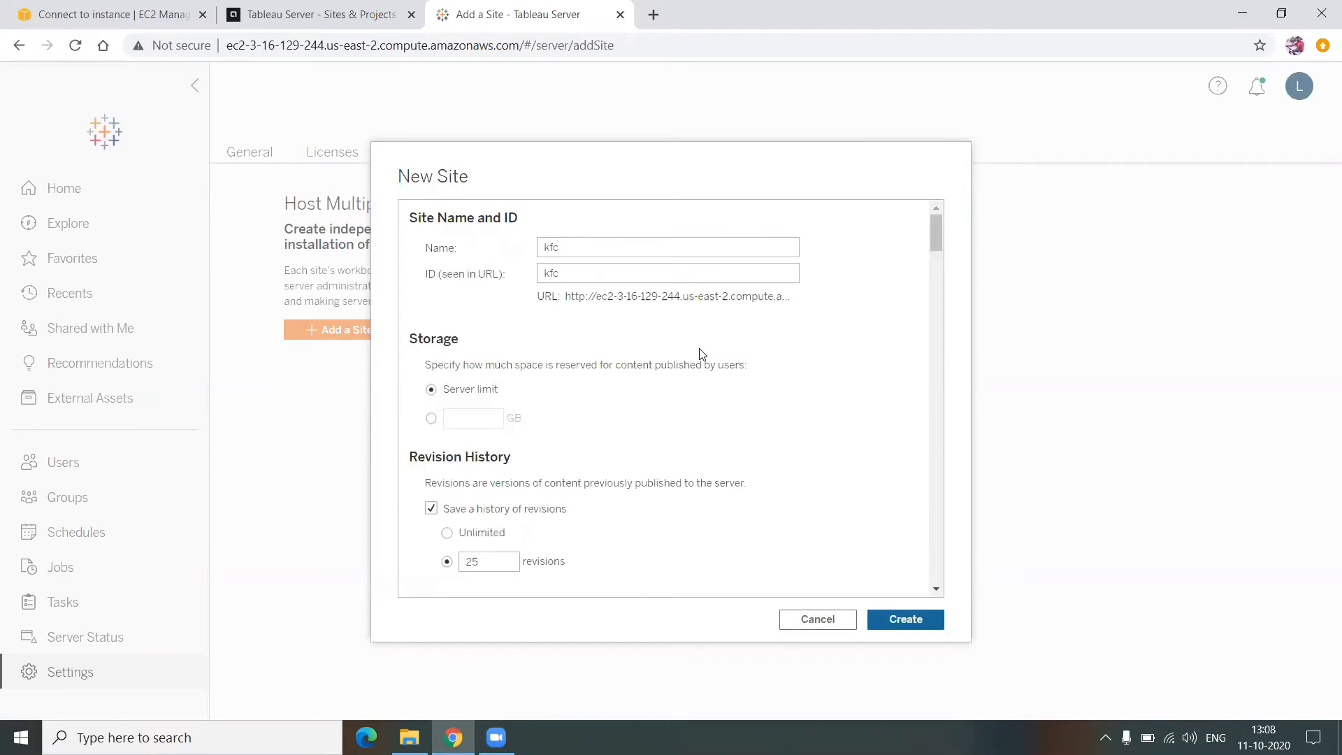
pyautogui.scroll(-5, 701, 356)
pyautogui.scroll(5, 611, 368)
pyautogui.click(431, 418)
pyautogui.click(457, 418)
pyautogui.write('5')
pyautogui.scroll(-3, 559, 358)
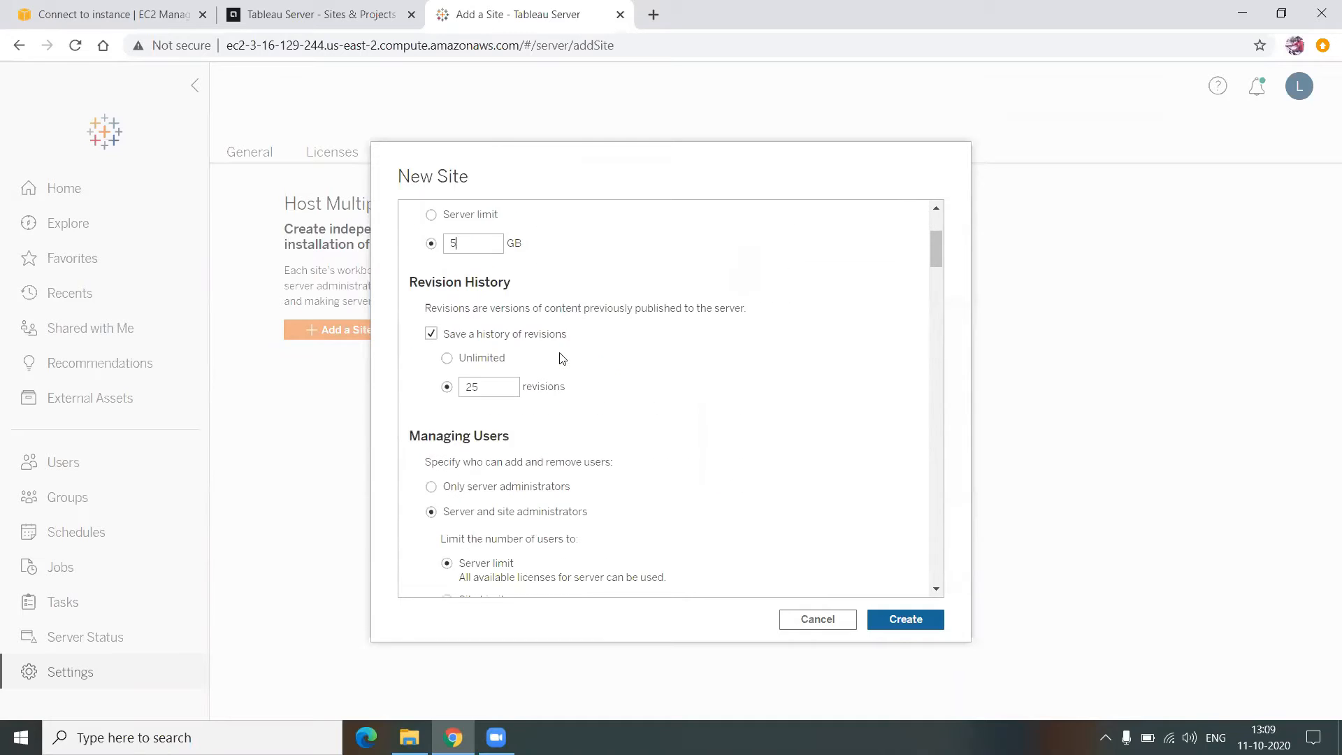
pyautogui.scroll(-3, 559, 358)
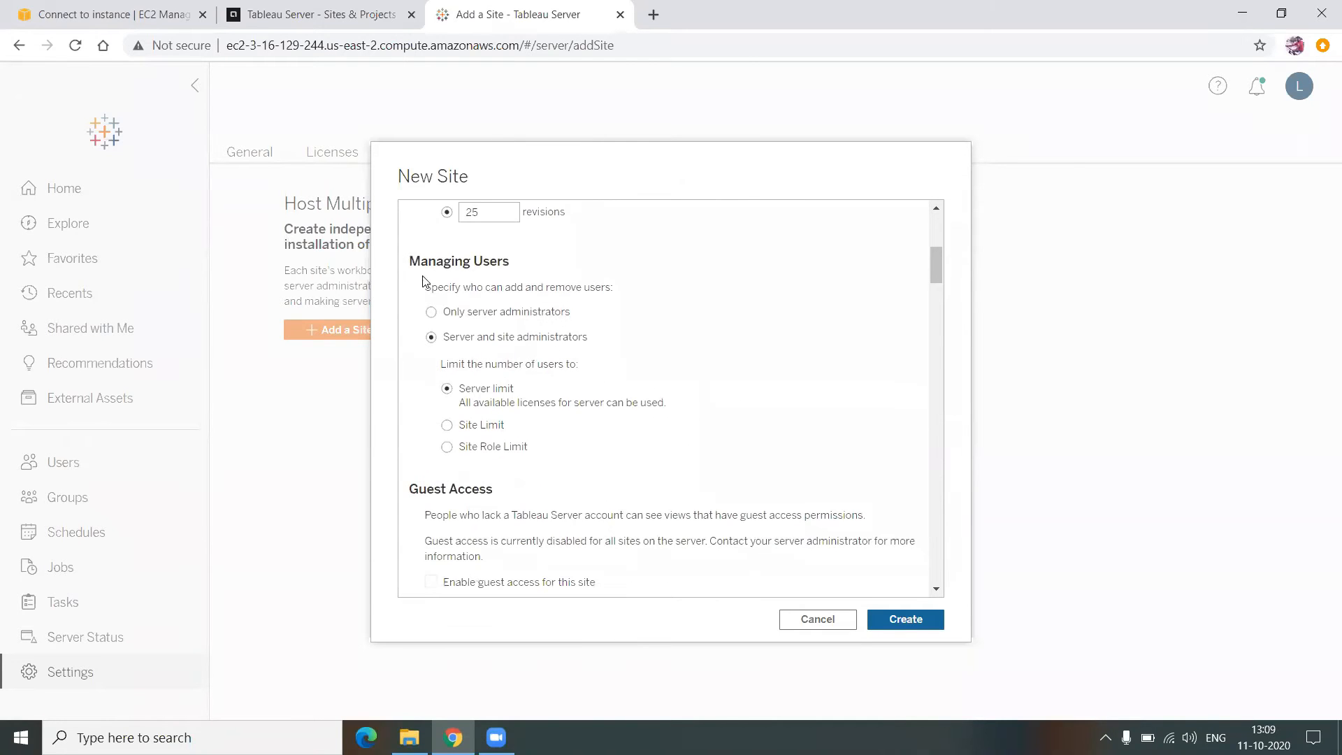
pyautogui.tripleClick(439, 269)
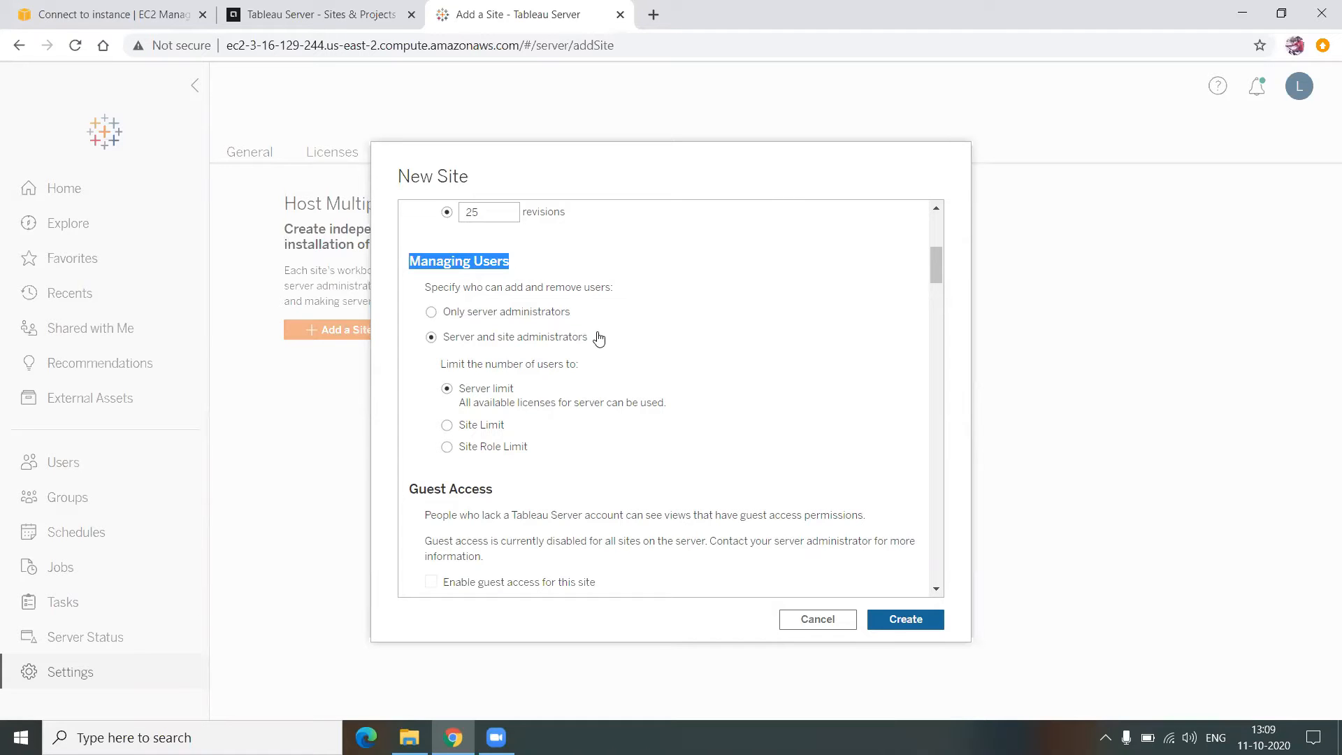
pyautogui.scroll(-10, 599, 338)
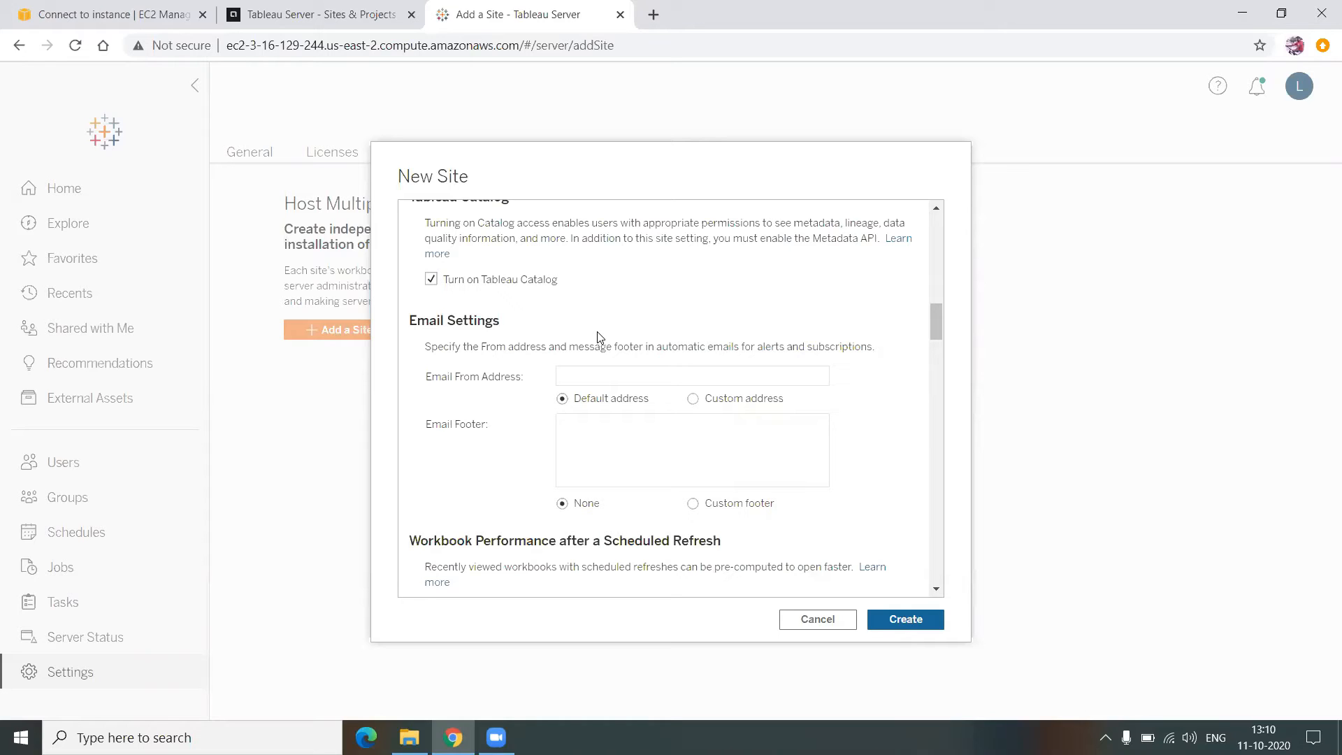
# - Use a custom Email From address for the site, entering the sender's kfc.com e-mail
pyautogui.click(638, 377)
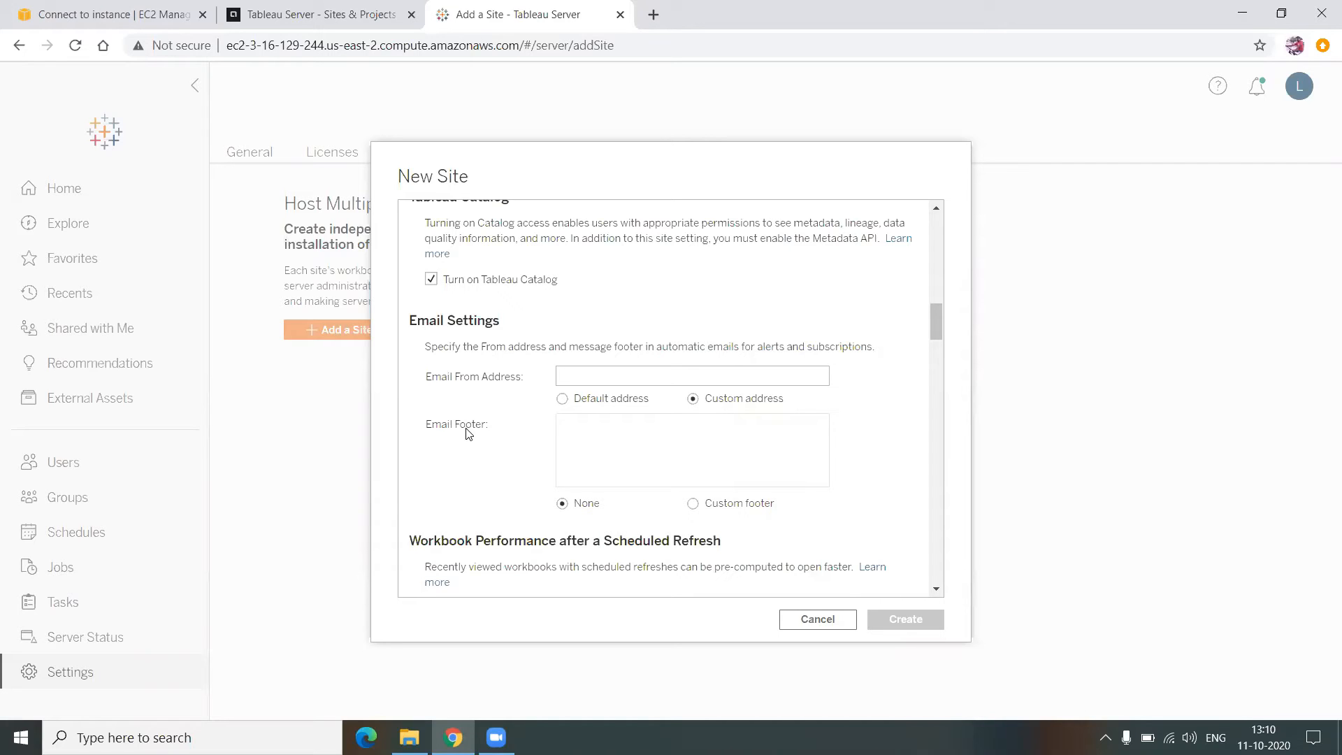
pyautogui.click(608, 383)
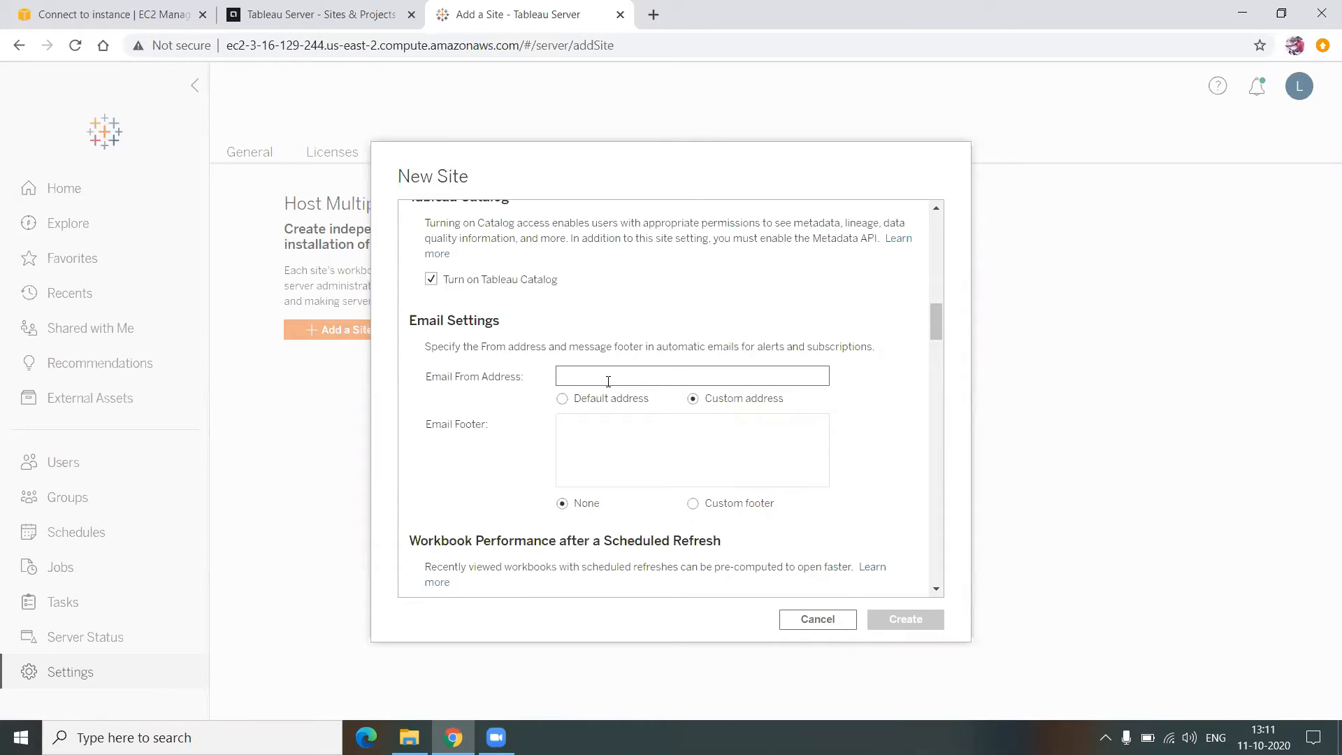
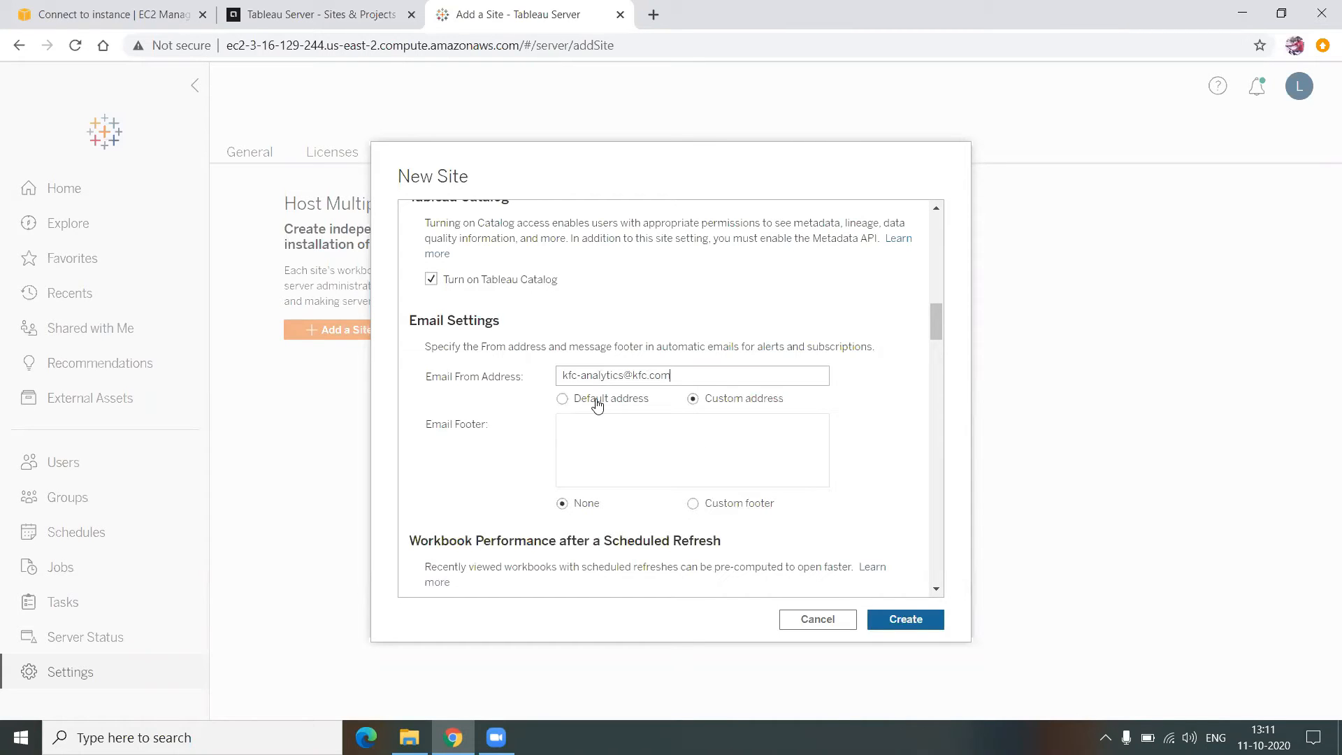
# - Review the remaining New Site options and create the kfc site
pyautogui.scroll(15, 598, 404)
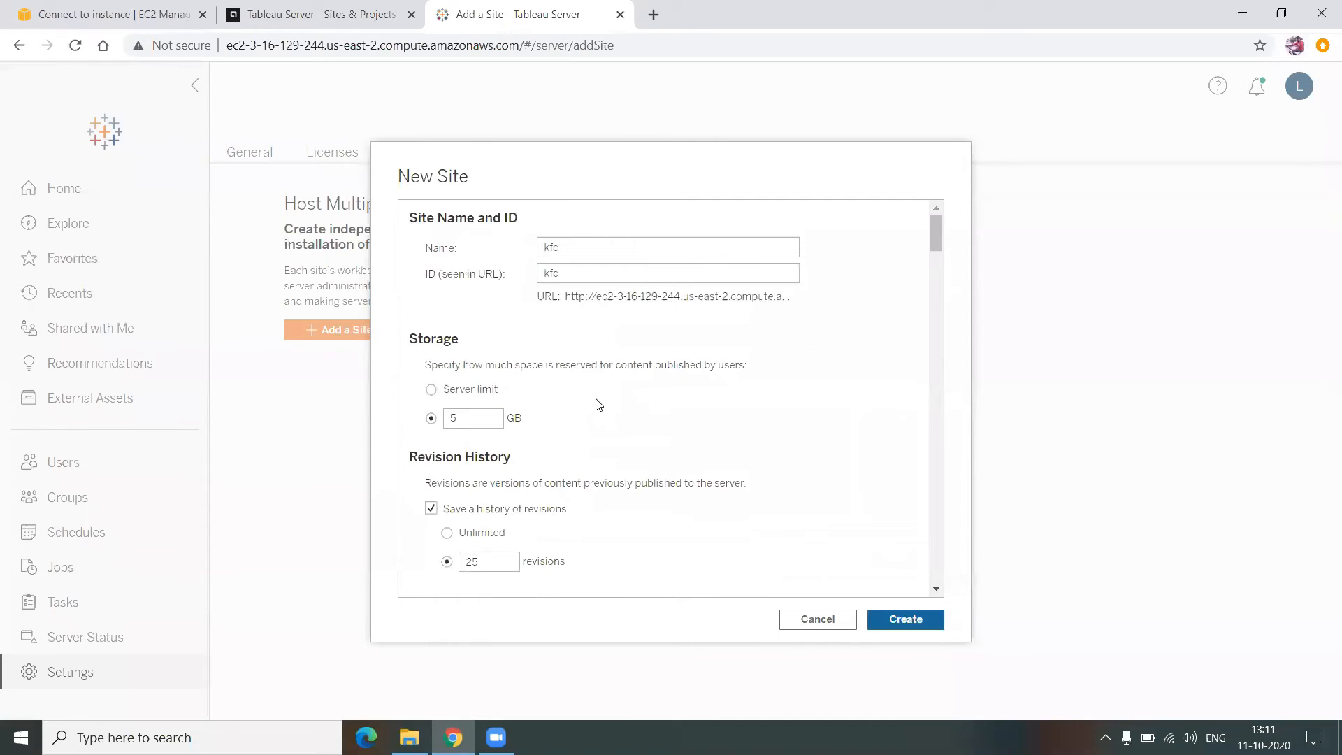
pyautogui.scroll(-15, 597, 404)
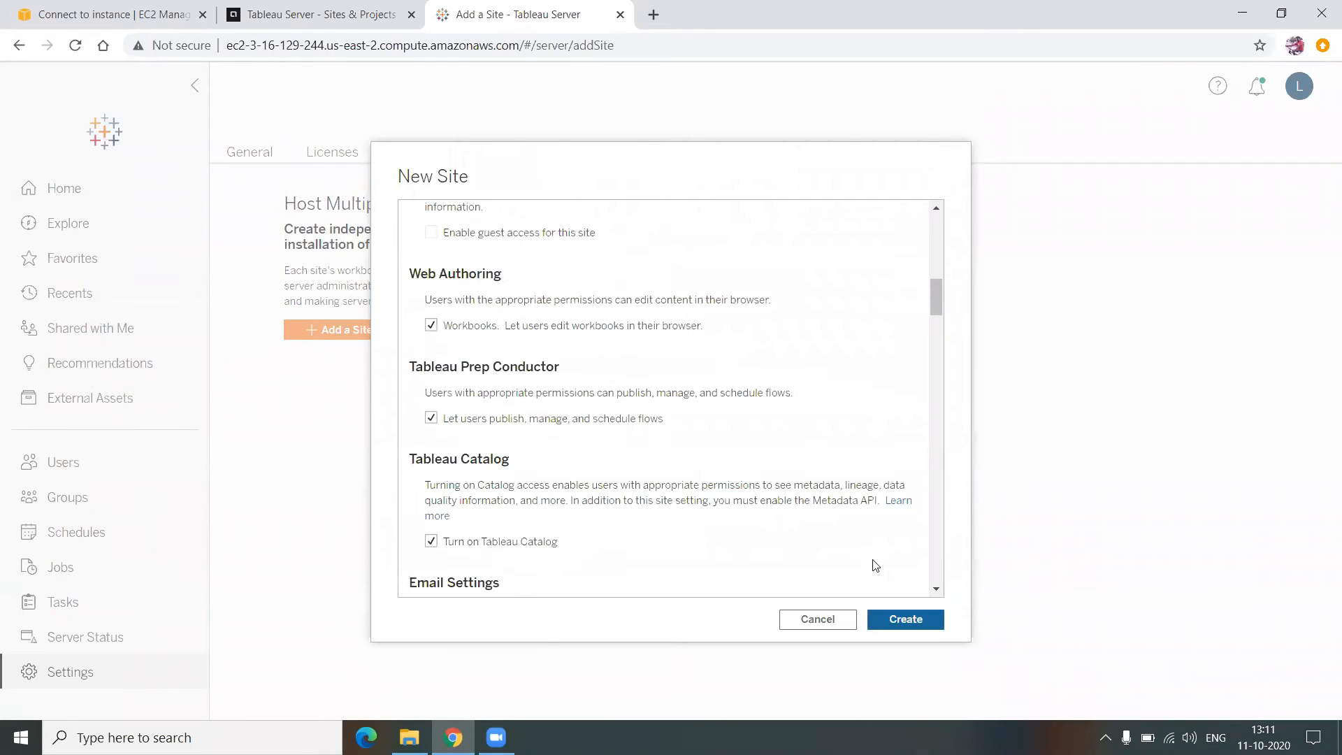
pyautogui.scroll(-12, 711, 454)
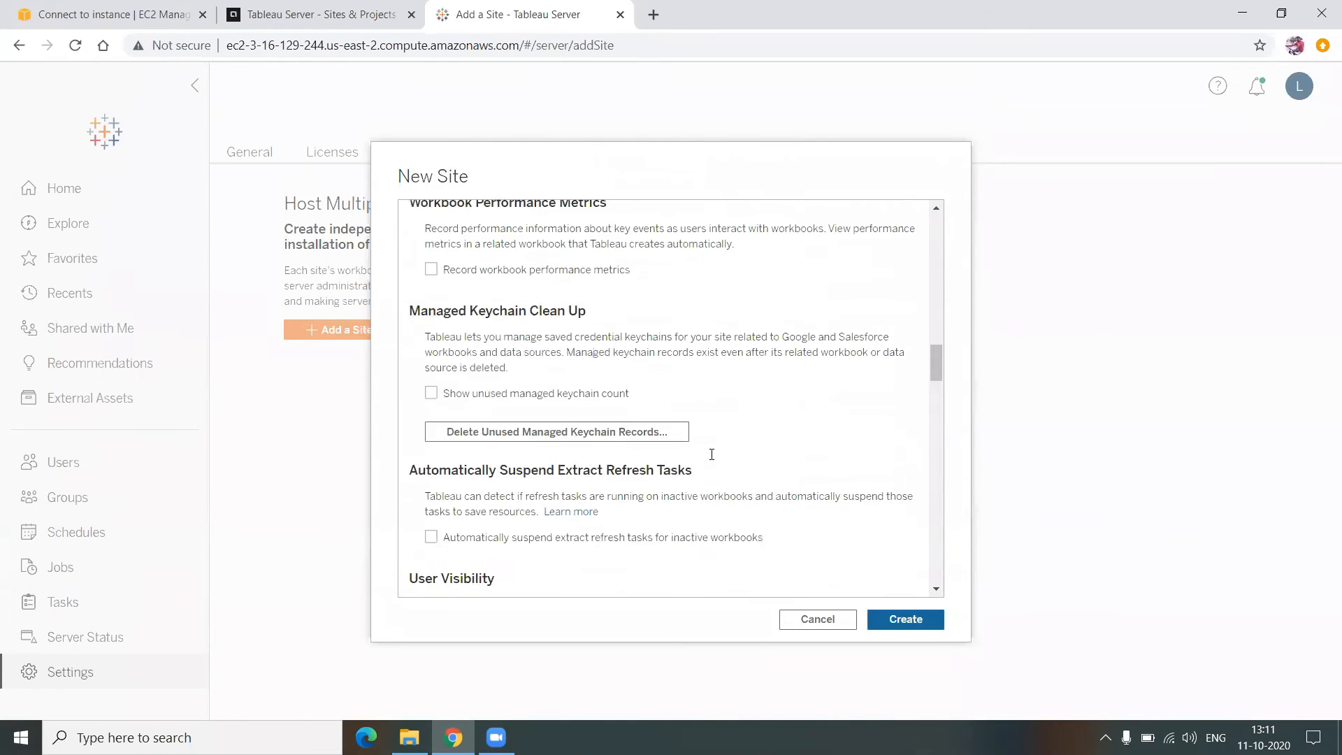
pyautogui.scroll(-4, 711, 459)
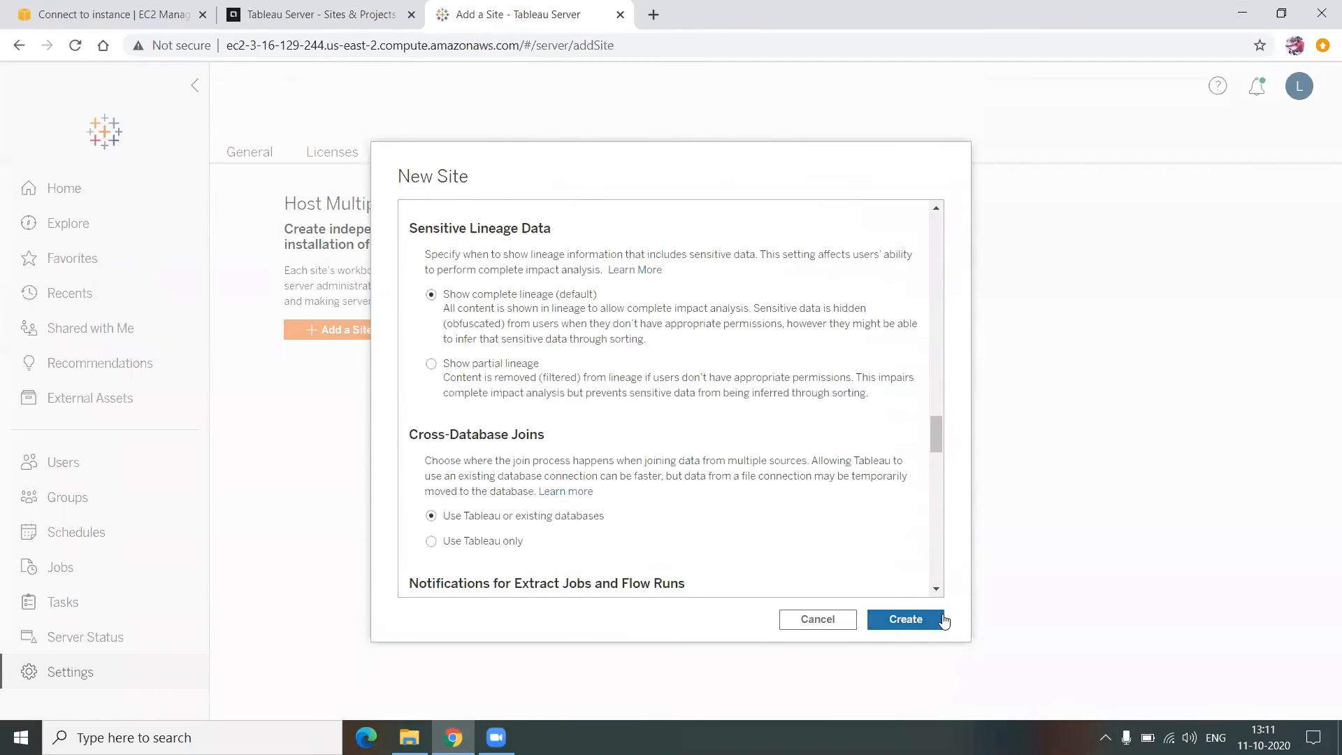
pyautogui.click(937, 620)
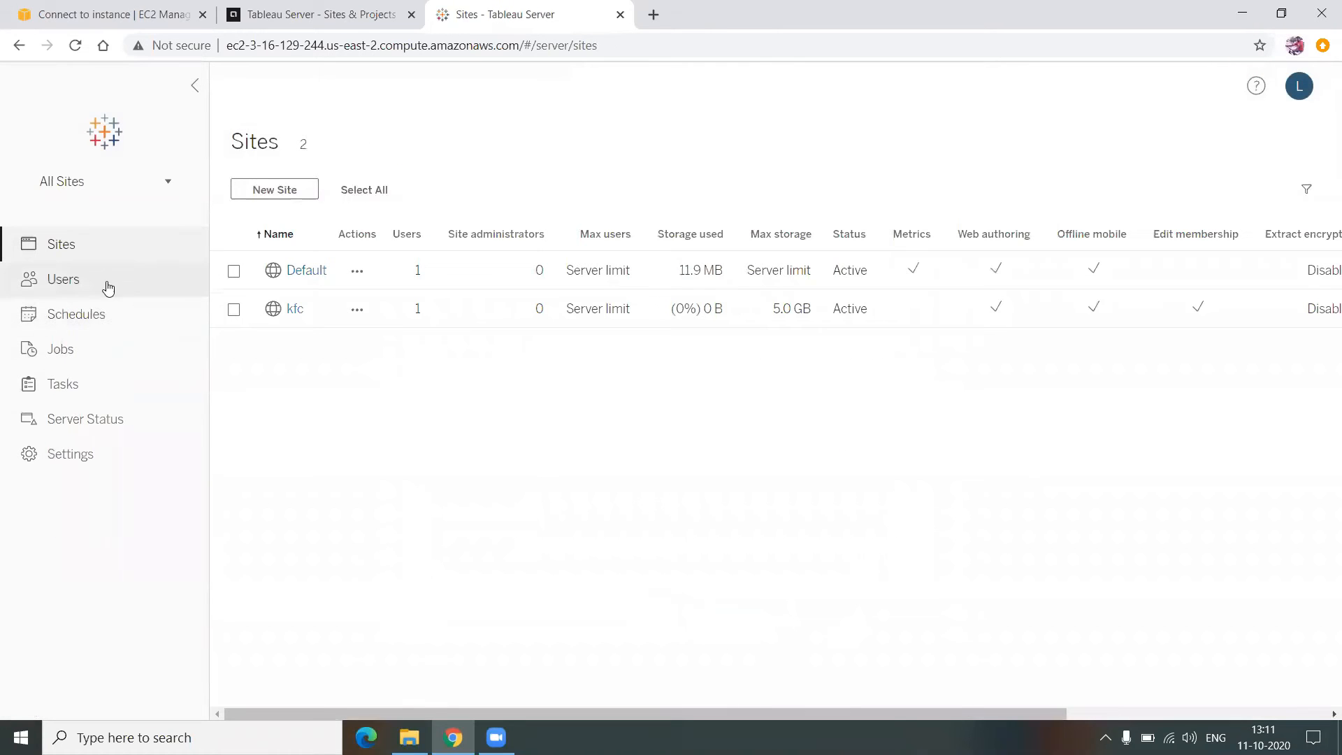
# - Switch from All Sites to the Default site using the sidebar site picker
pyautogui.click(101, 198)
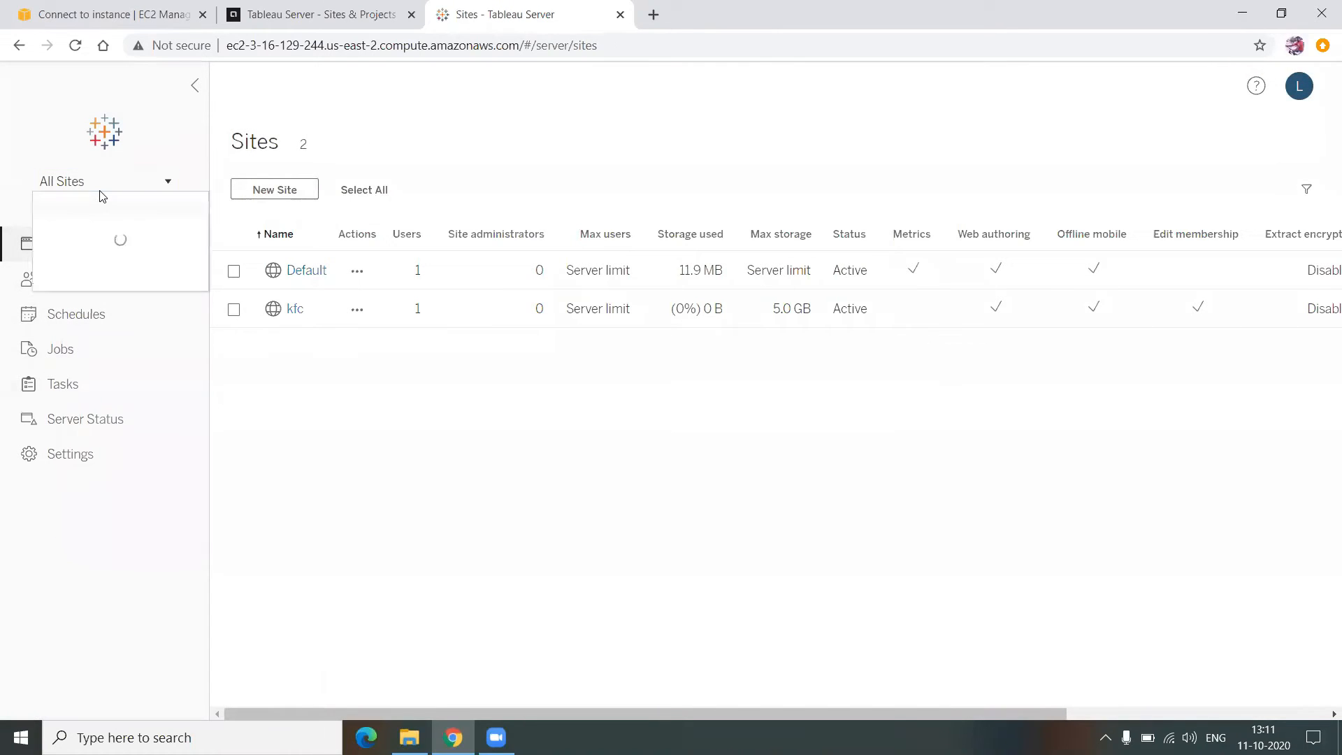
pyautogui.click(486, 526)
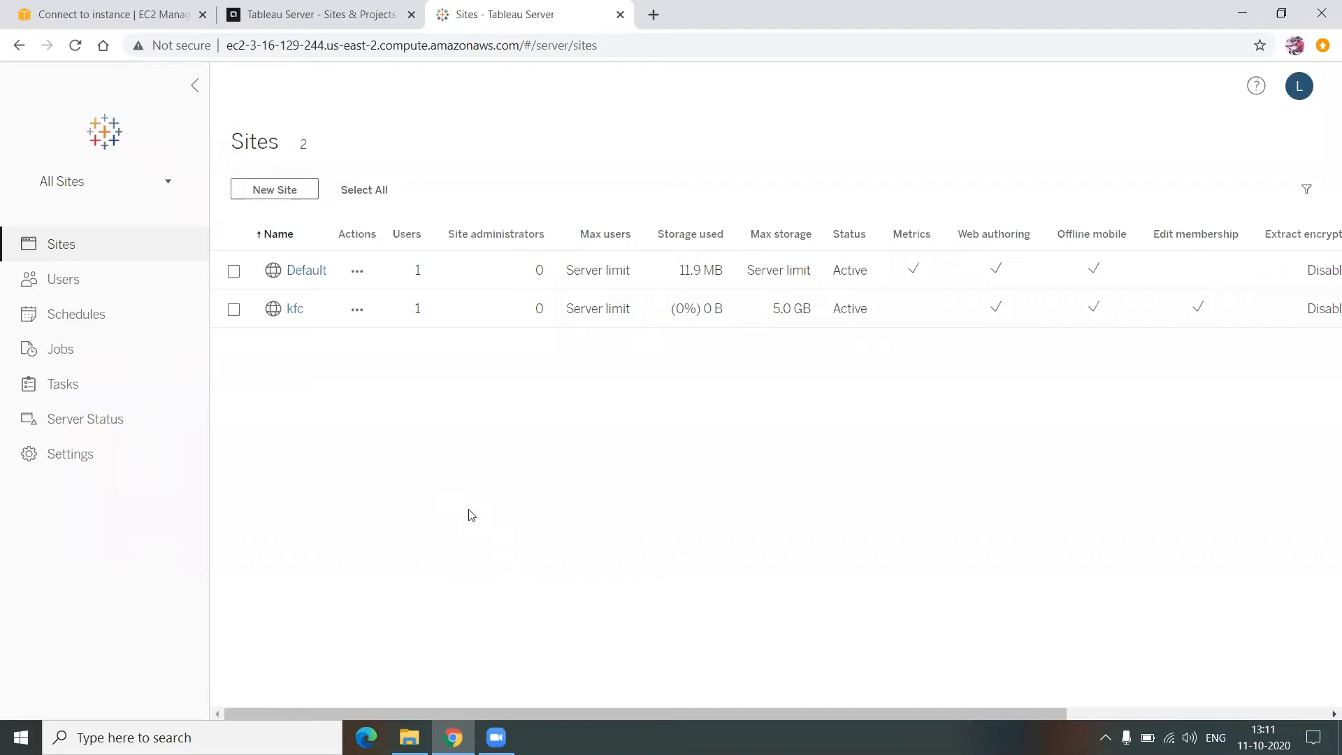
pyautogui.click(99, 190)
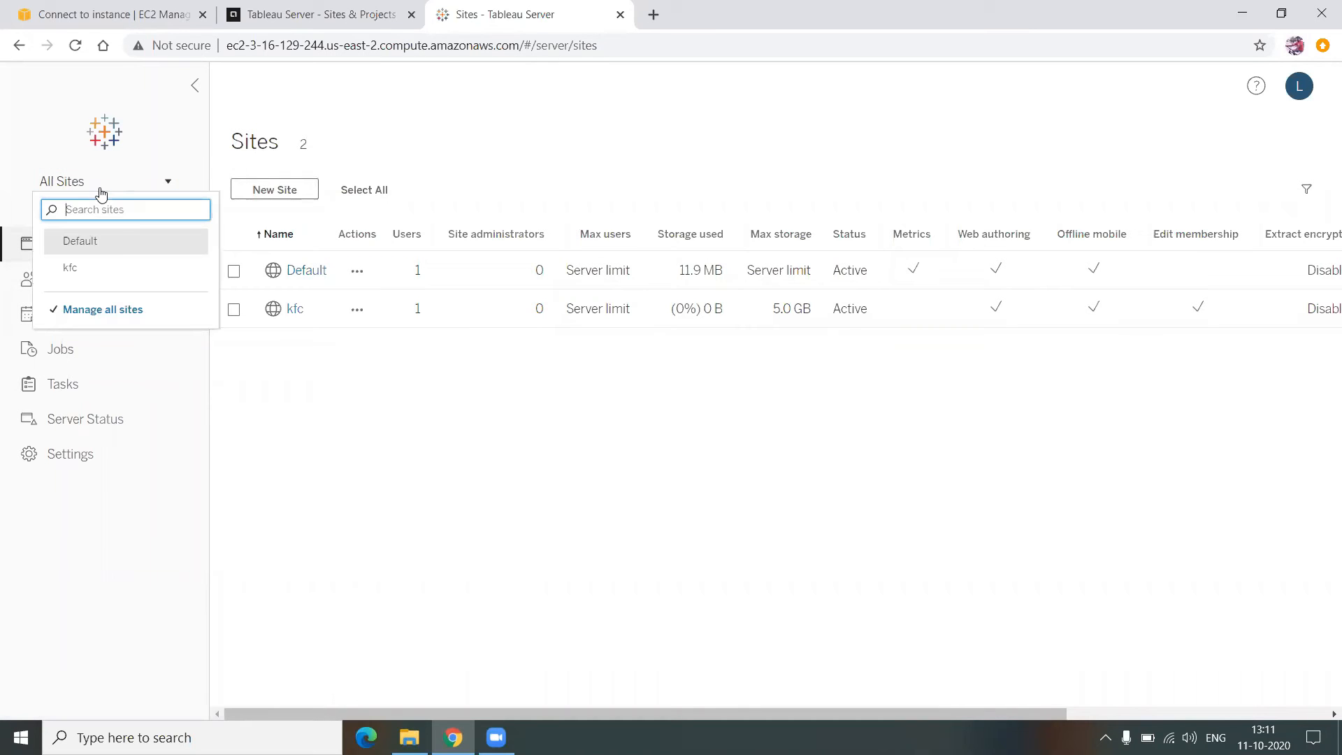
pyautogui.click(555, 489)
pyautogui.click(114, 182)
pyautogui.click(126, 241)
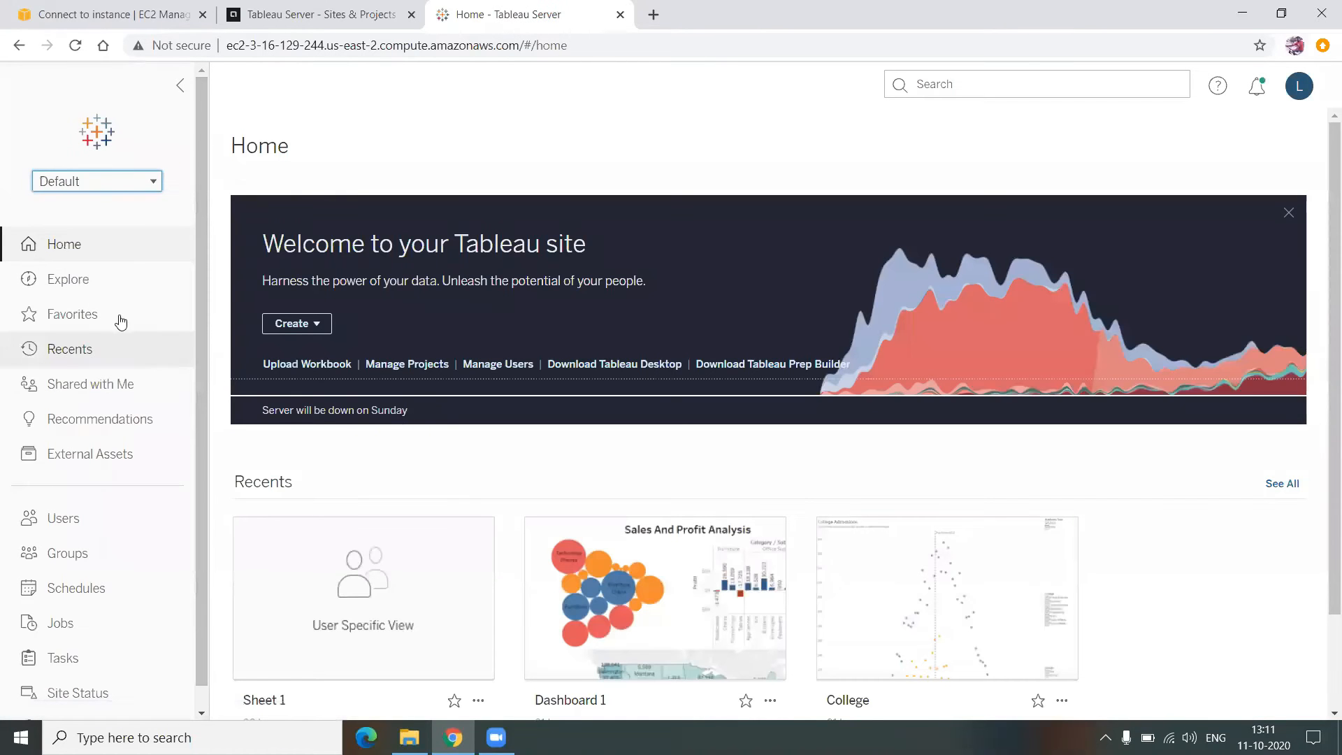
# - Browse the Default site's projects in Explore and open the HR project
pyautogui.click(90, 277)
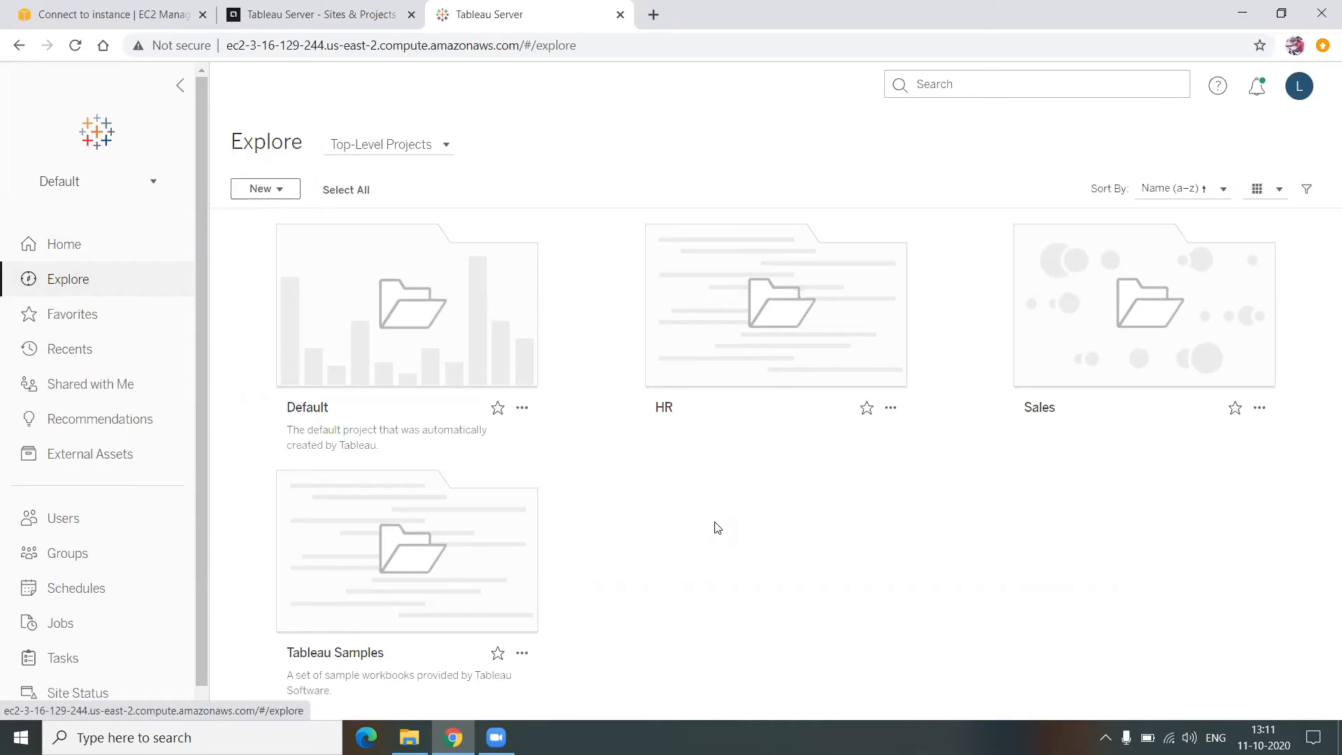
pyautogui.moveTo(676, 281)
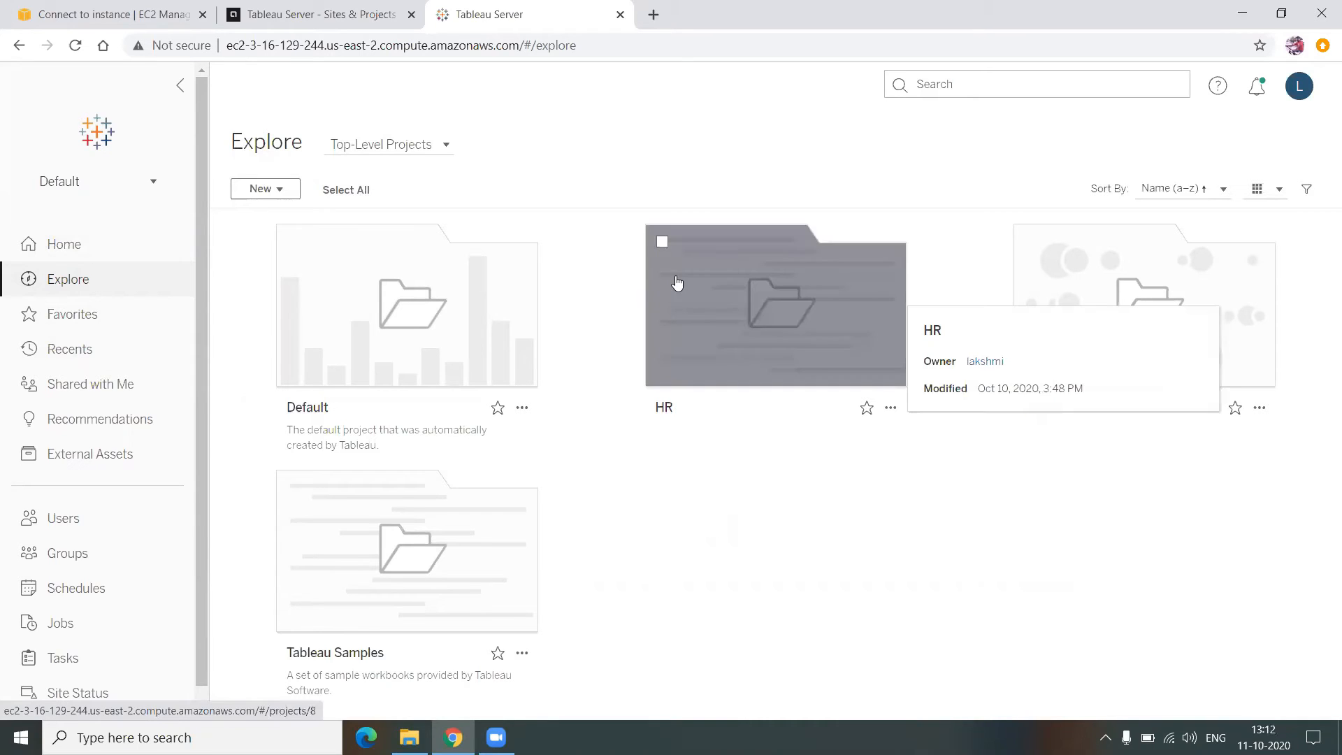
pyautogui.click(734, 322)
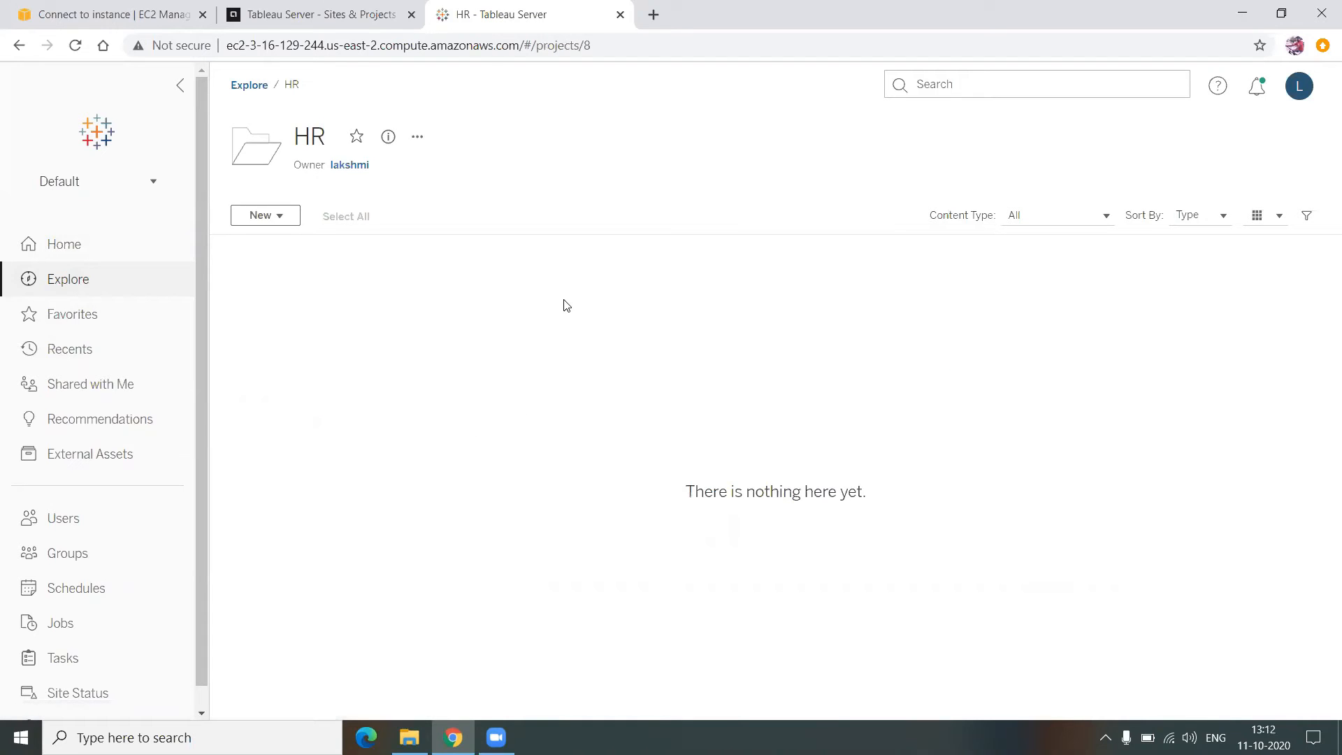
# - Create a nested project named HR-Daily inside the HR project
pyautogui.click(297, 217)
pyautogui.click(302, 251)
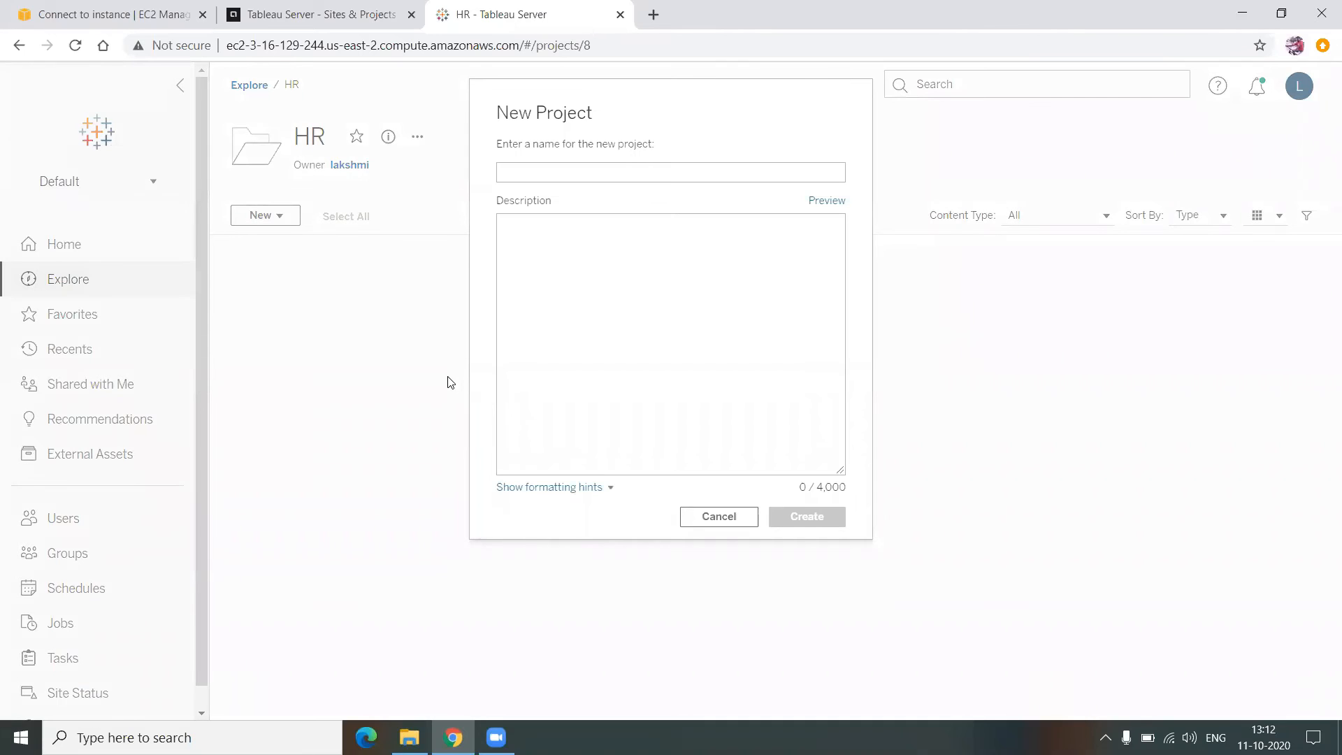
pyautogui.write('HR-Daily')
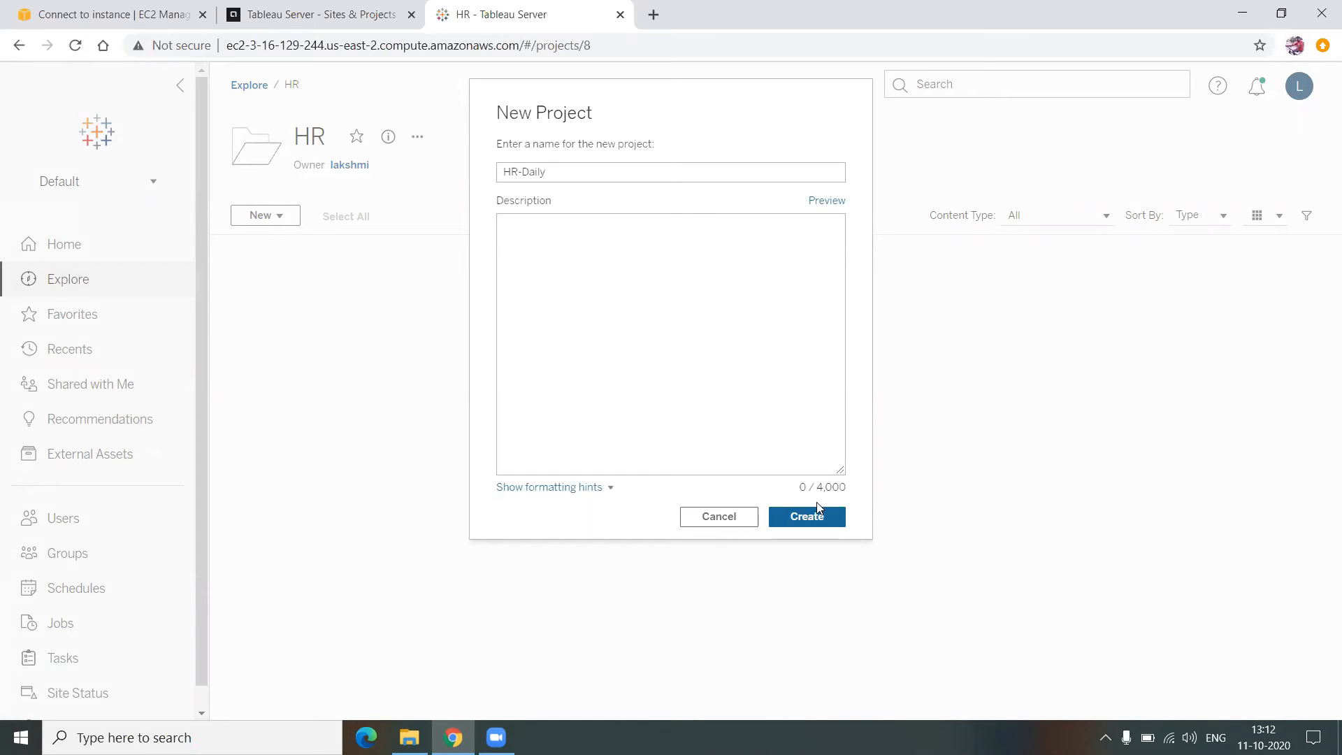
pyautogui.click(826, 520)
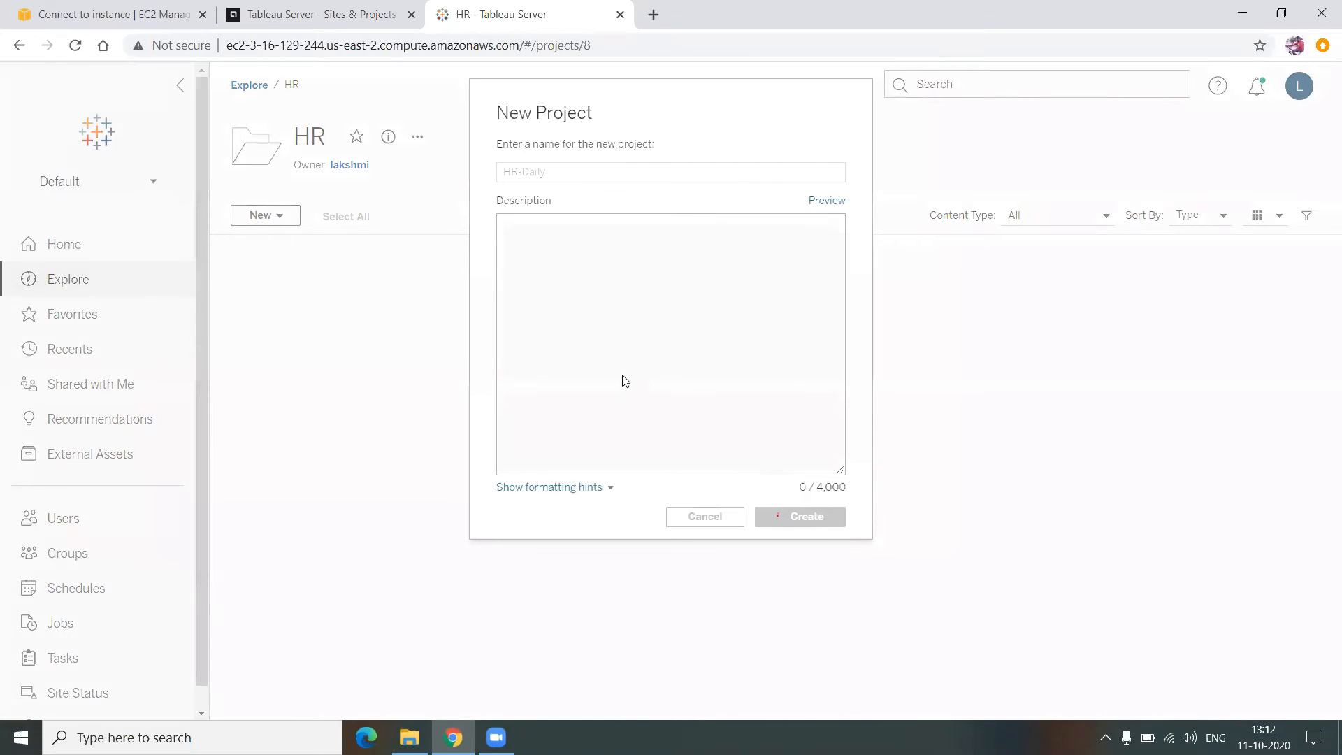
# - Add a second sub-project named HR-Weekly inside the HR project
pyautogui.click(264, 223)
pyautogui.click(295, 256)
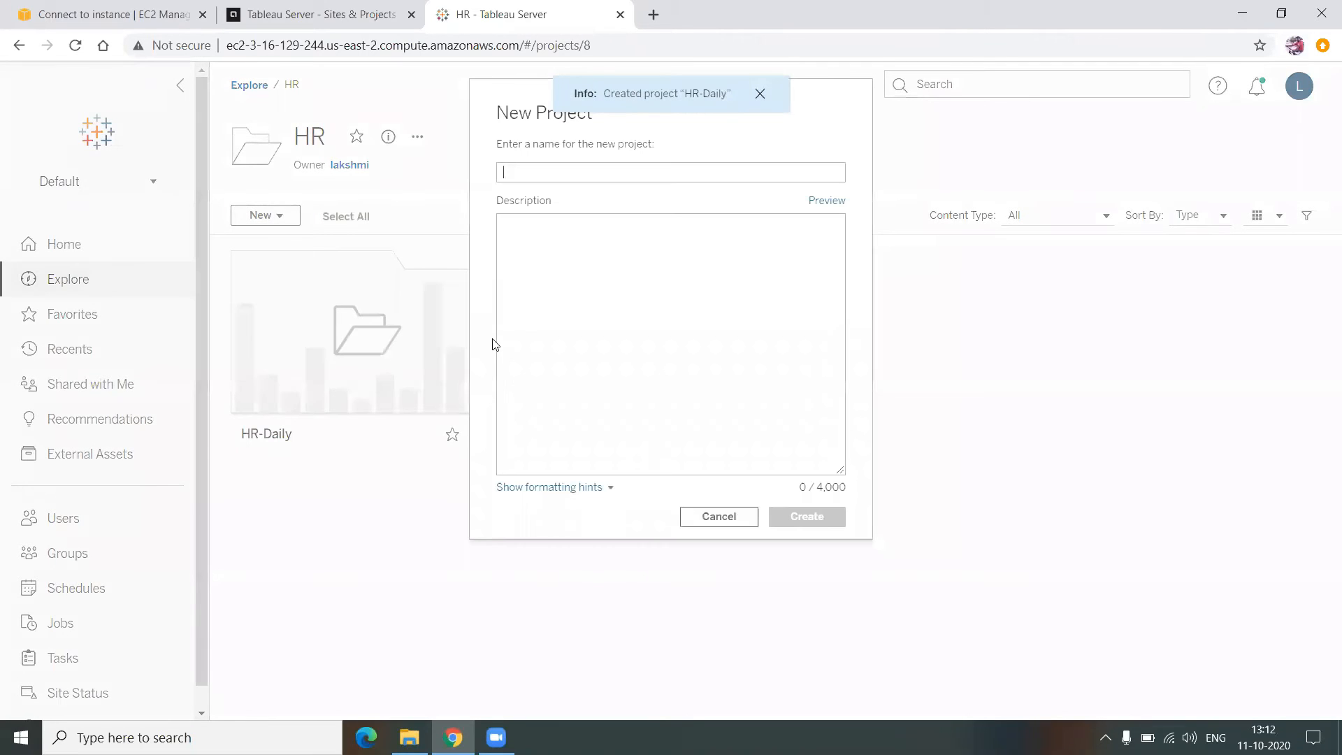
pyautogui.write('HR-Weekly')
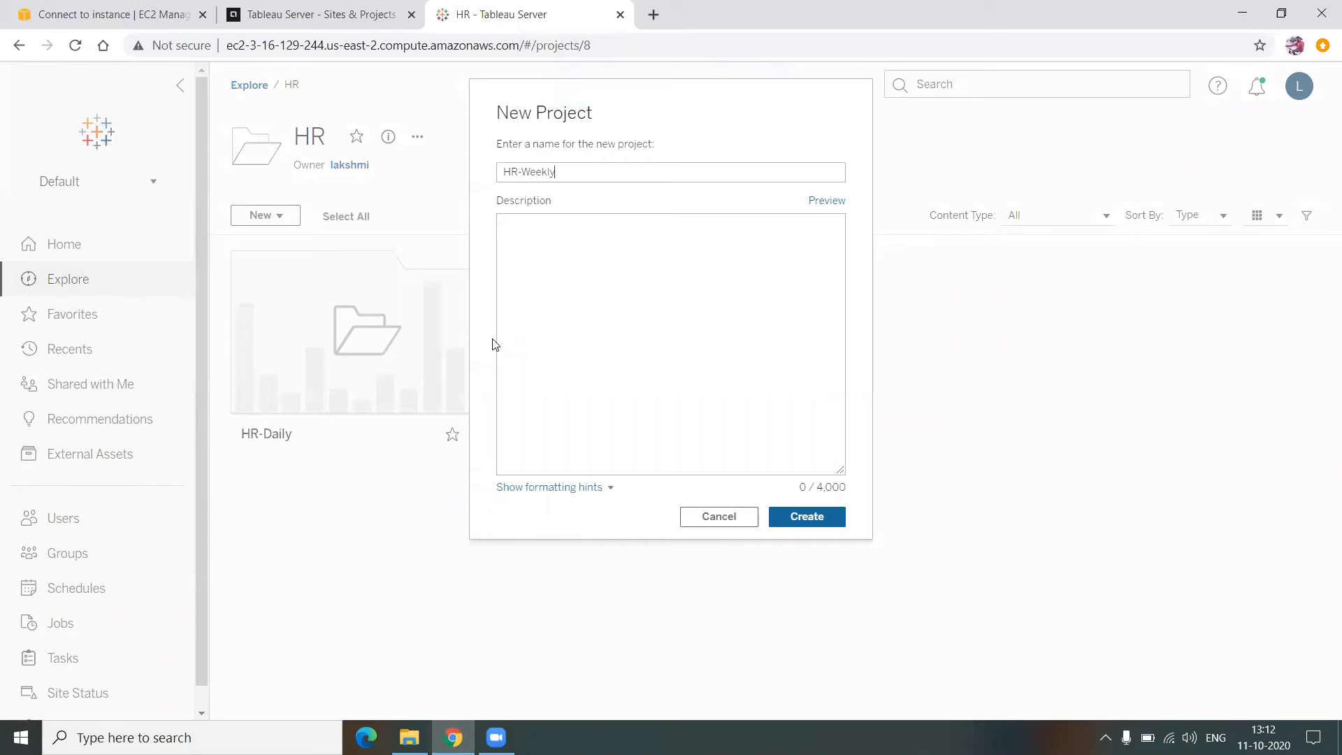
pyautogui.click(825, 517)
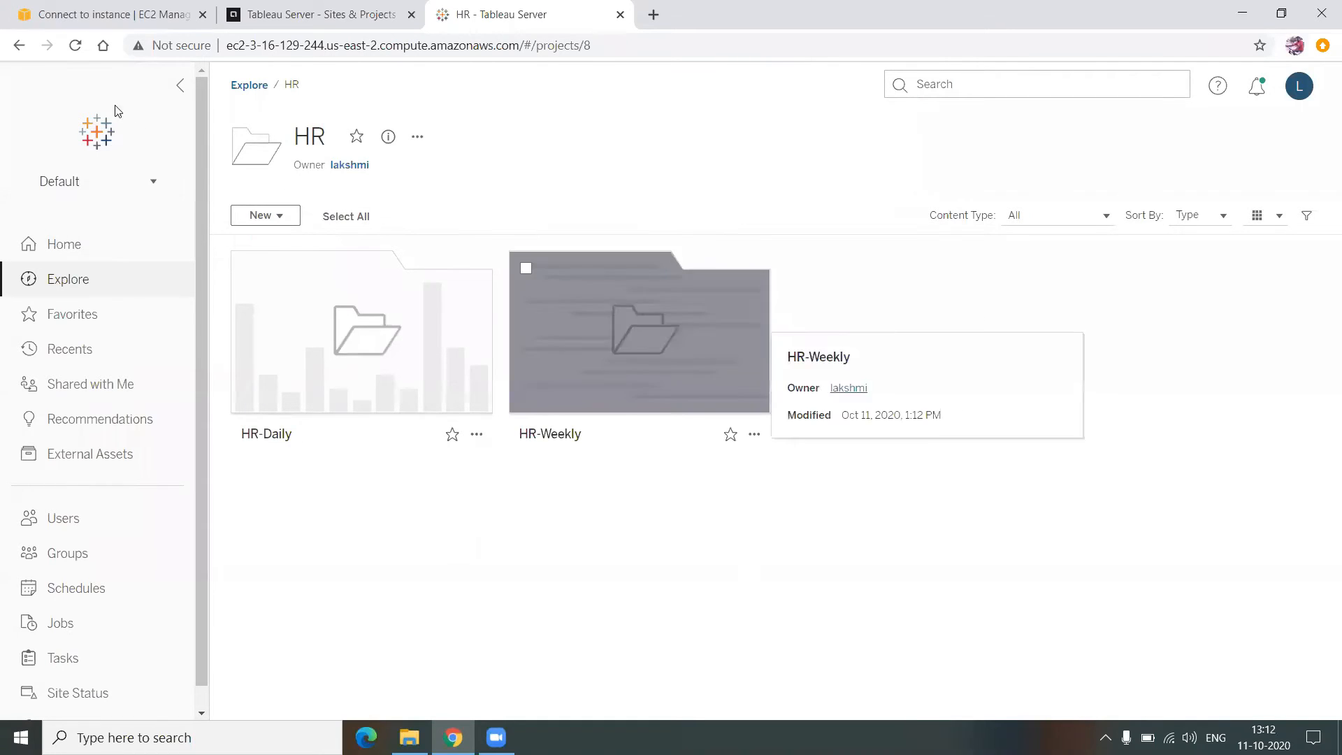
pyautogui.click(250, 86)
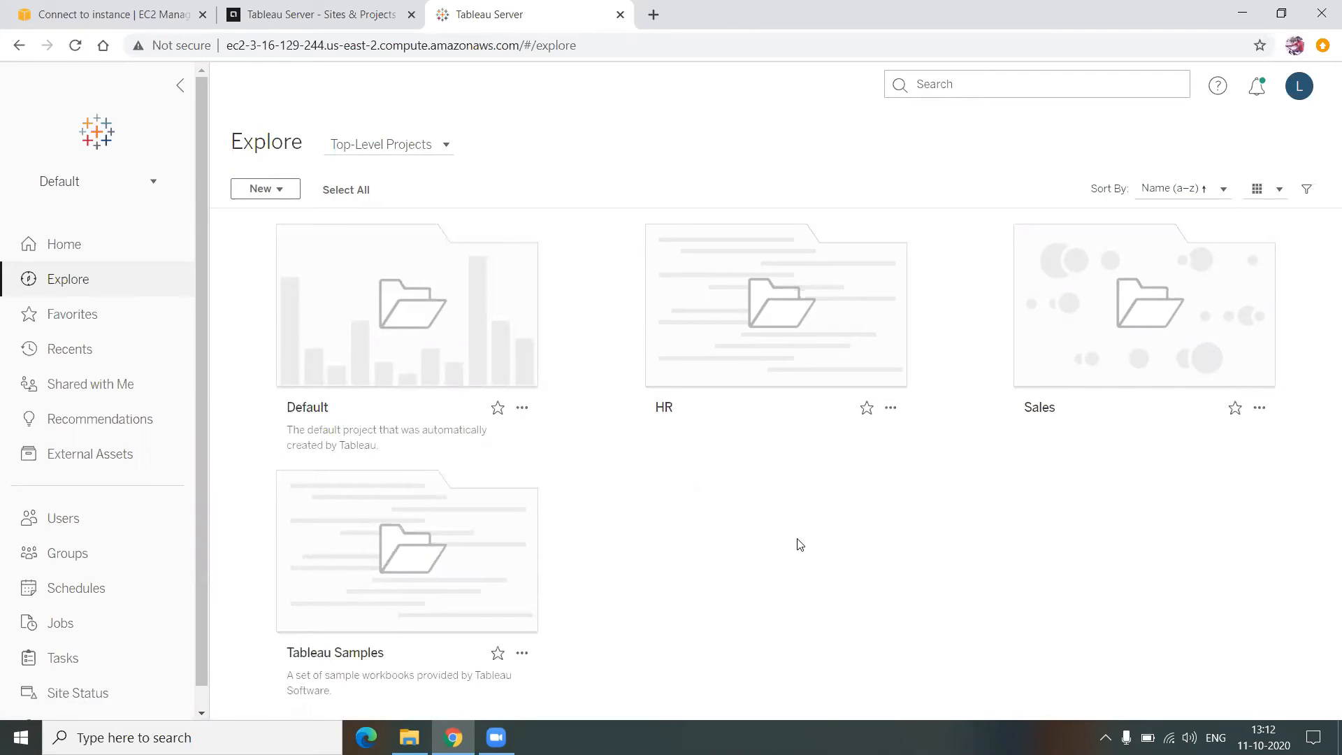
pyautogui.click(794, 358)
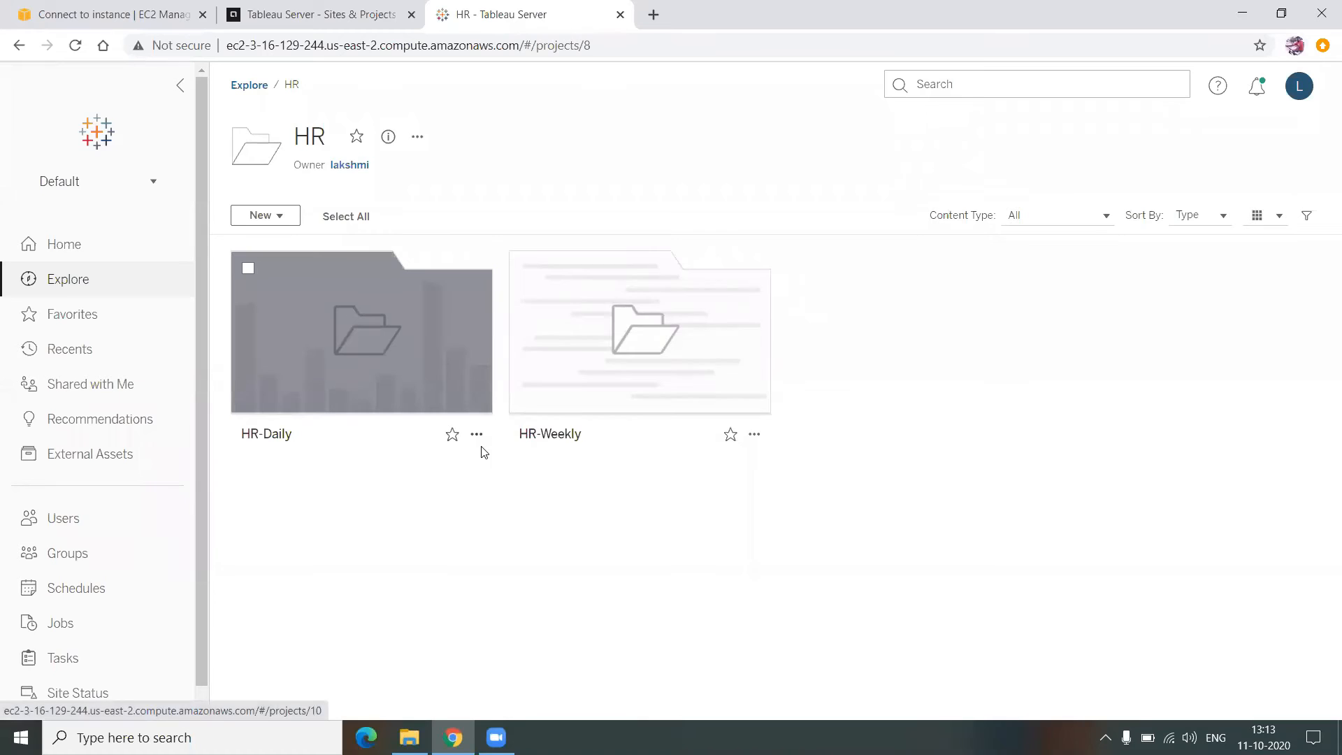
pyautogui.click(477, 435)
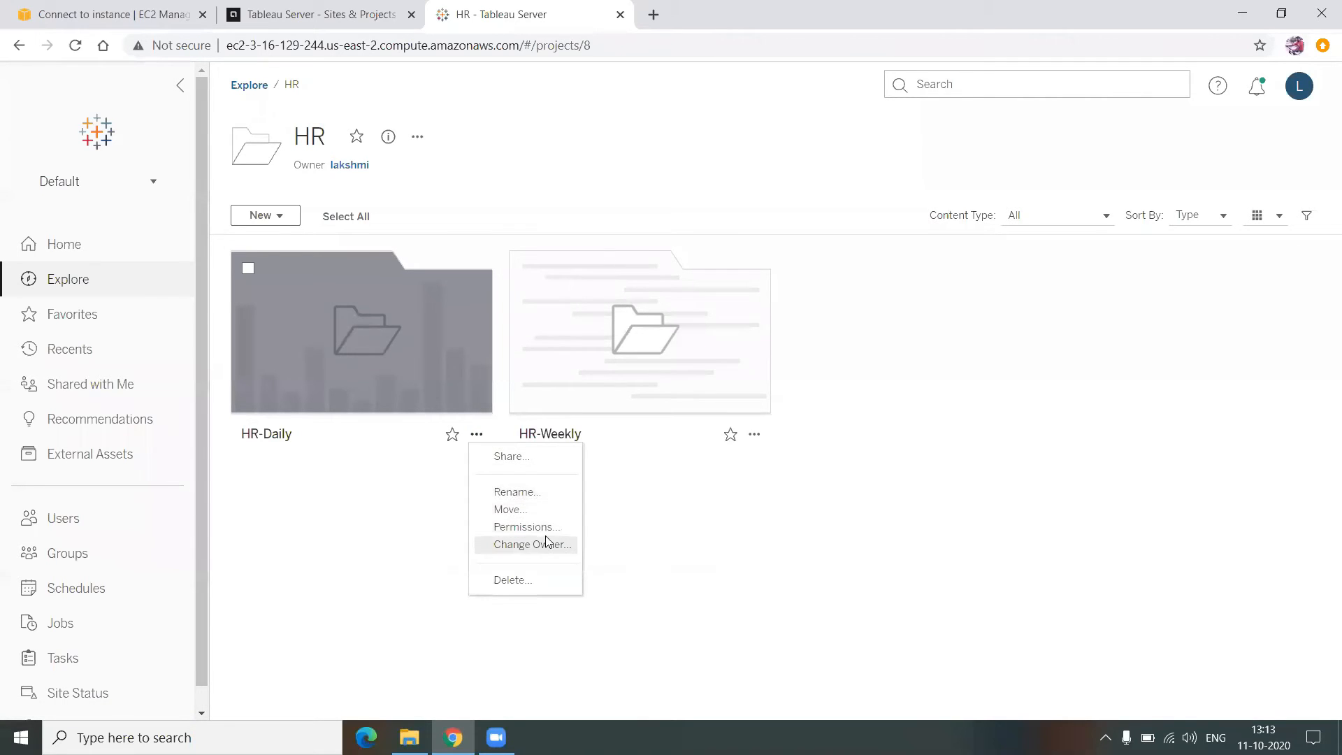
pyautogui.click(531, 544)
pyautogui.click(727, 555)
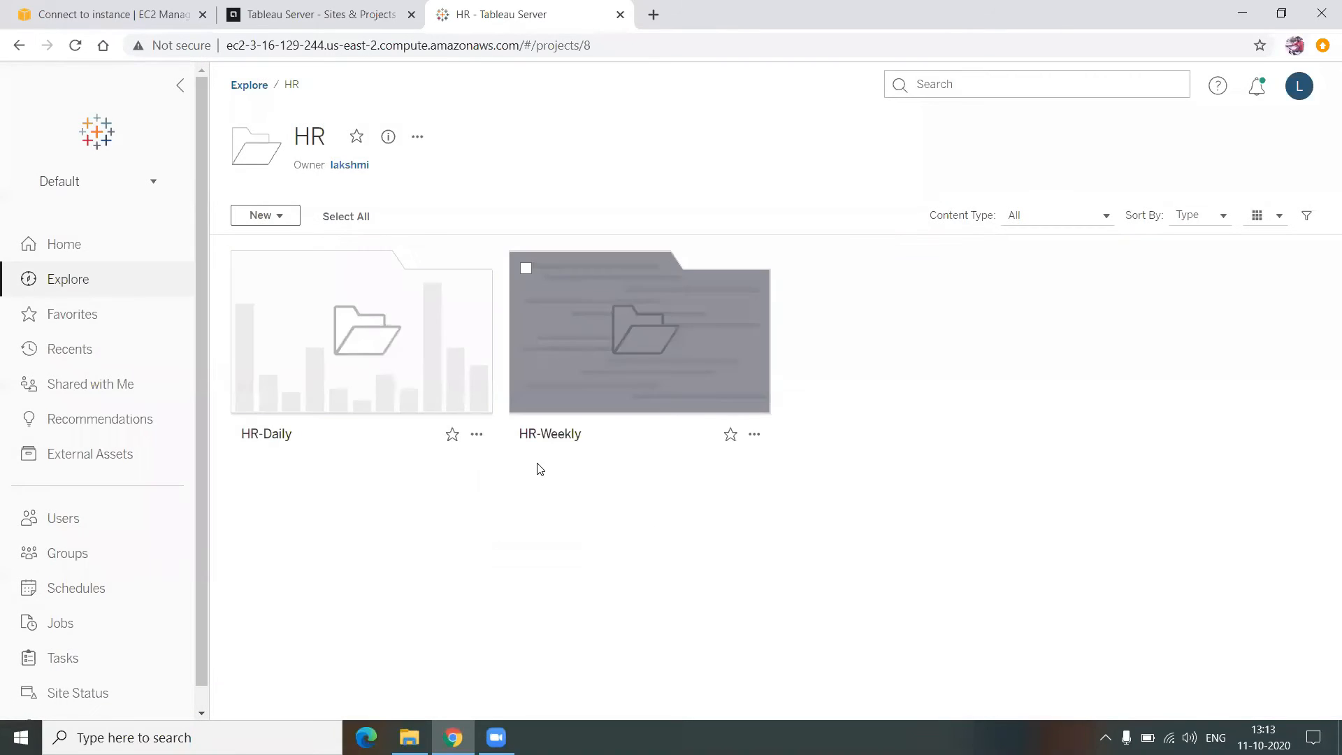
pyautogui.click(475, 436)
pyautogui.click(560, 529)
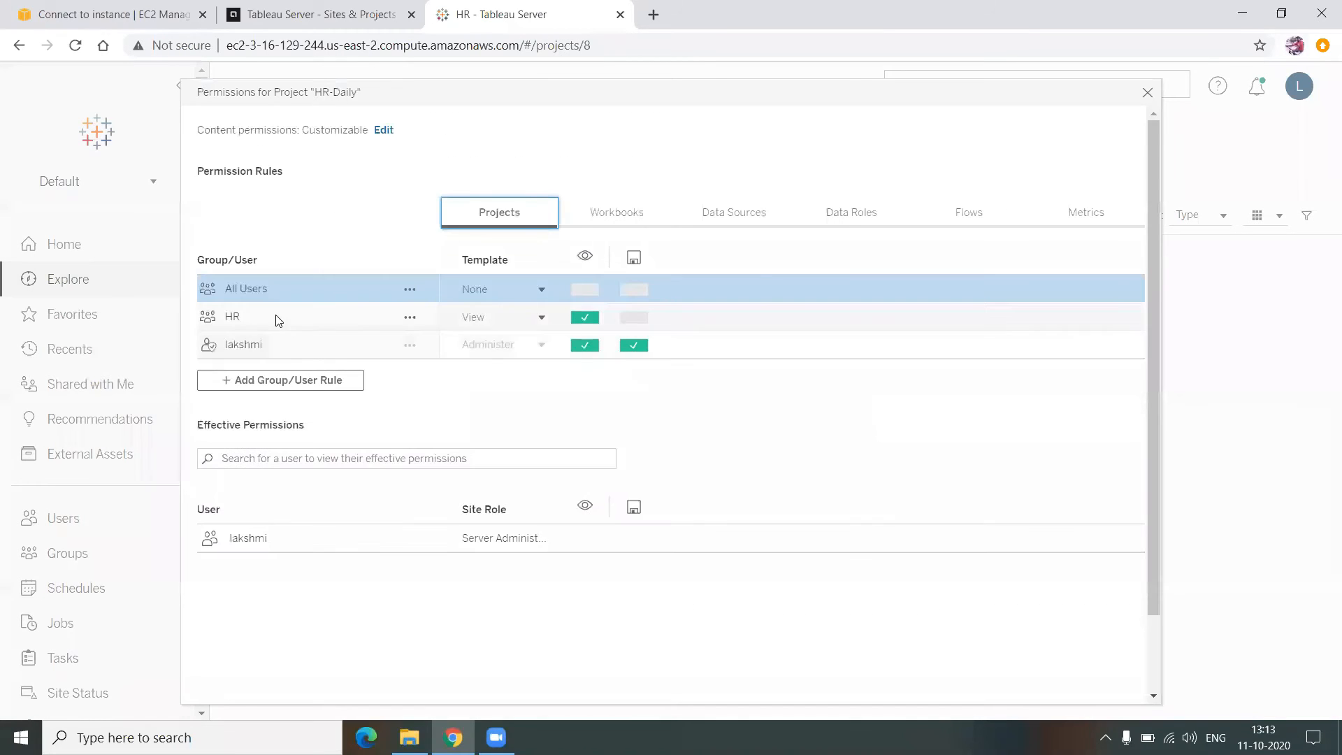
pyautogui.click(286, 318)
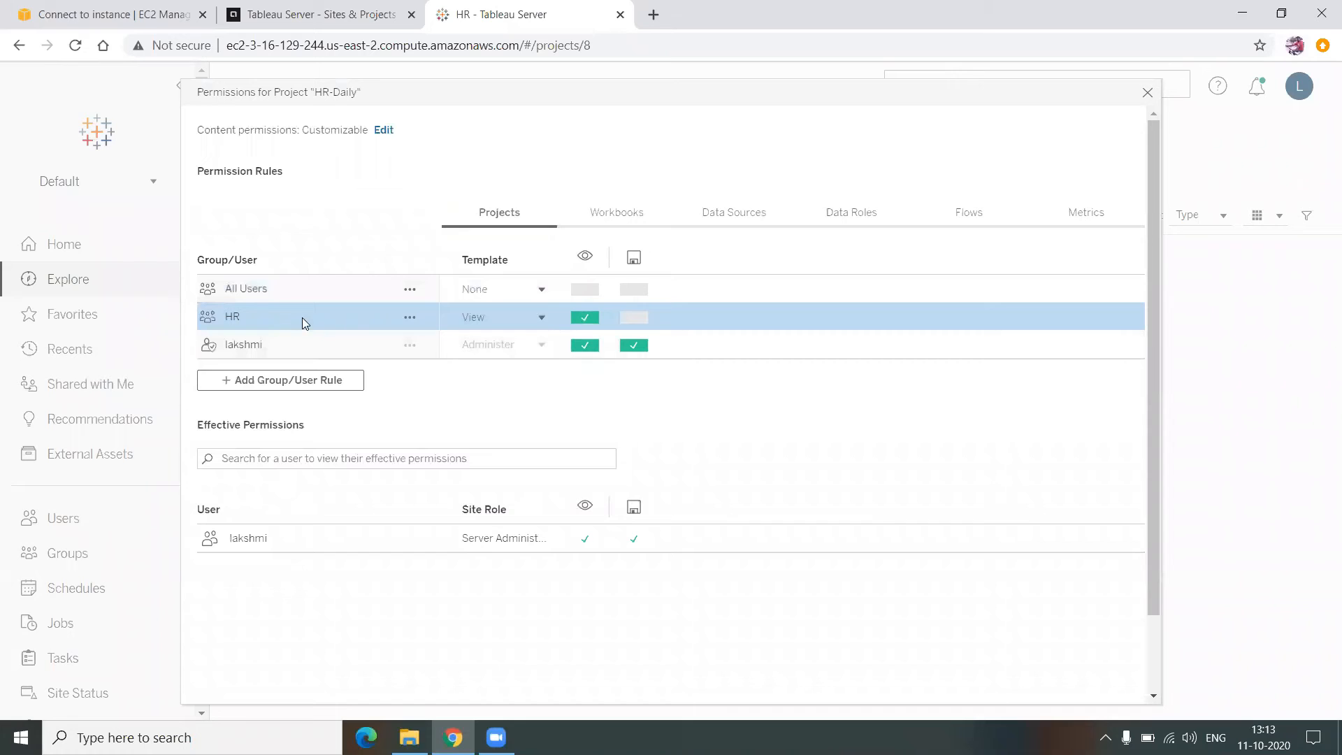
pyautogui.click(498, 320)
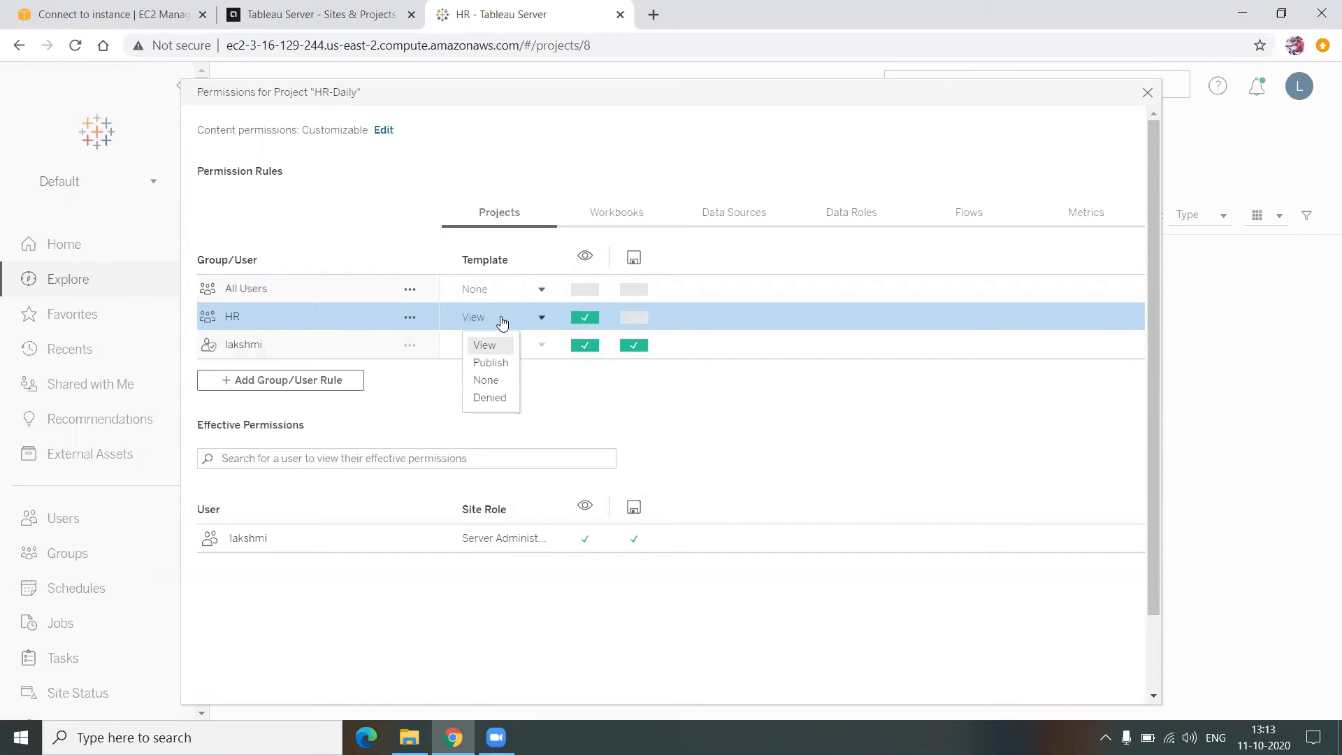
pyautogui.click(499, 379)
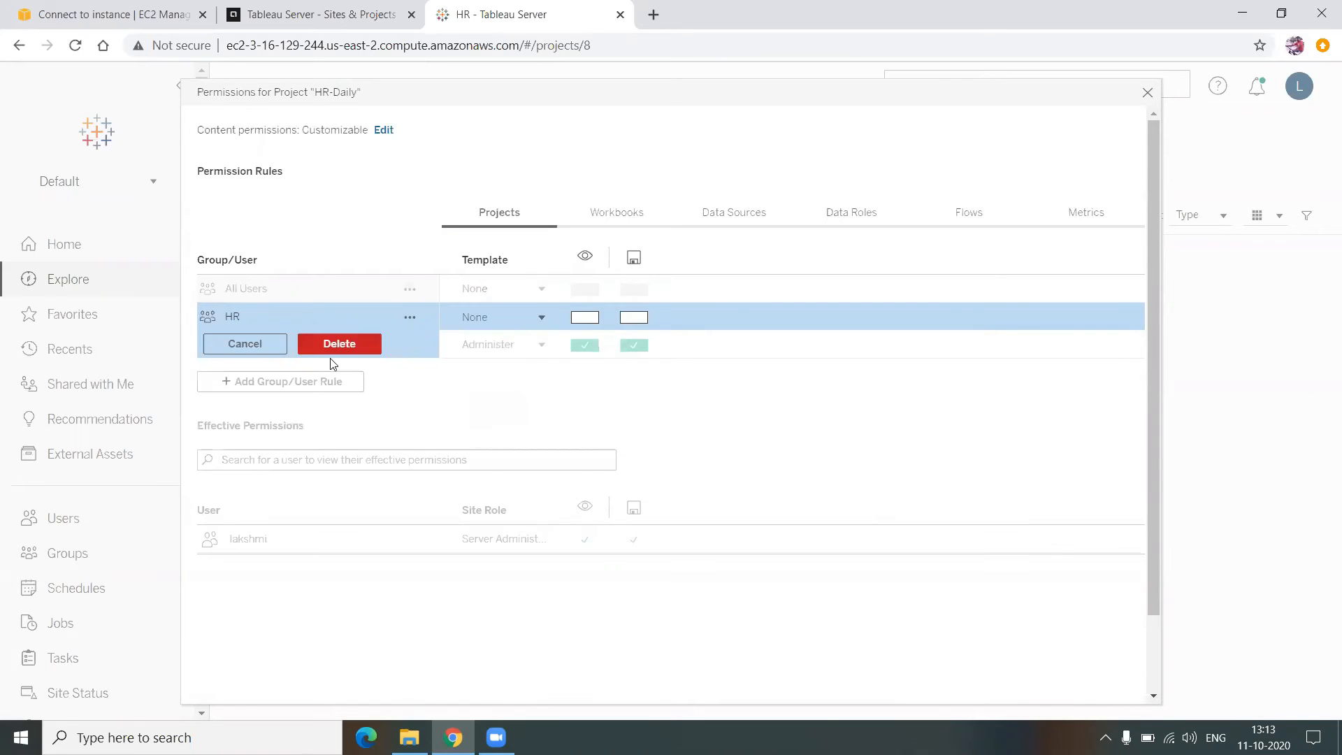
pyautogui.click(258, 342)
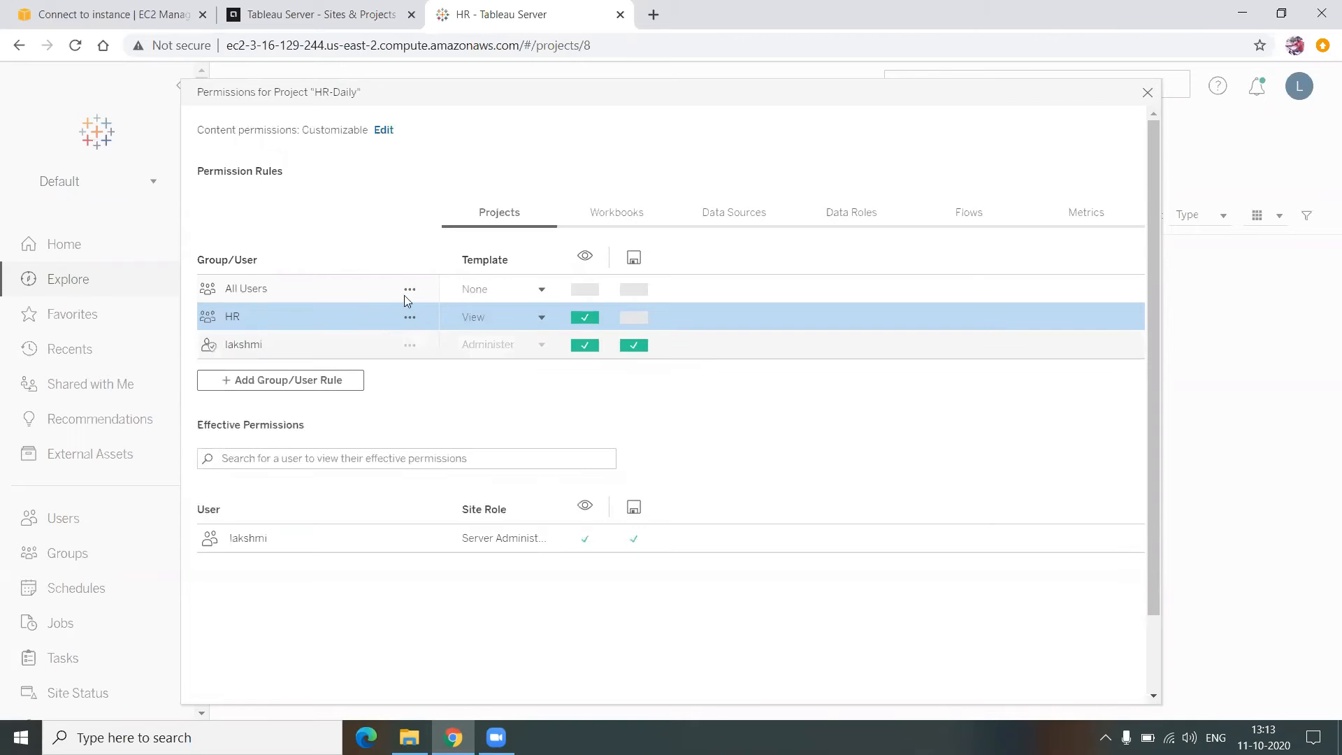
pyautogui.click(1148, 93)
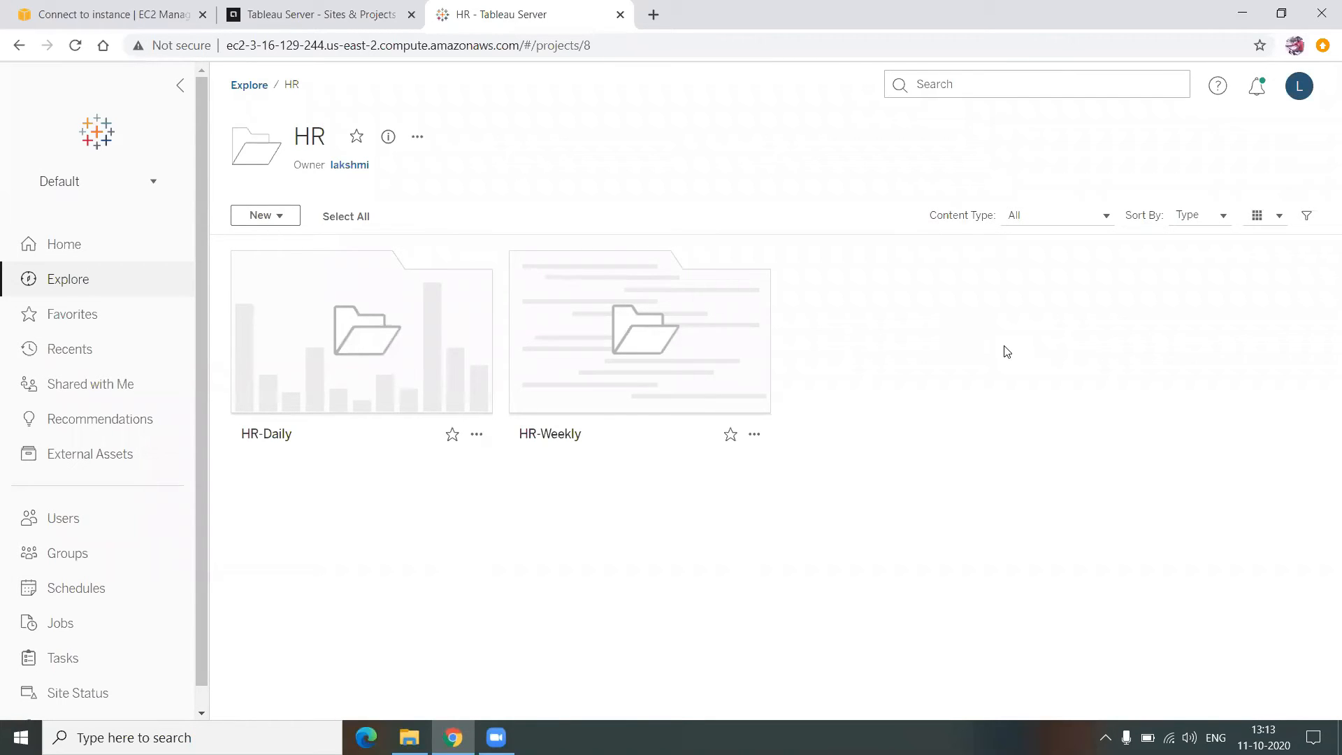
# - Switch to the kfc site, check its Default project, and view its Site Users page showing 0 users
pyautogui.click(244, 87)
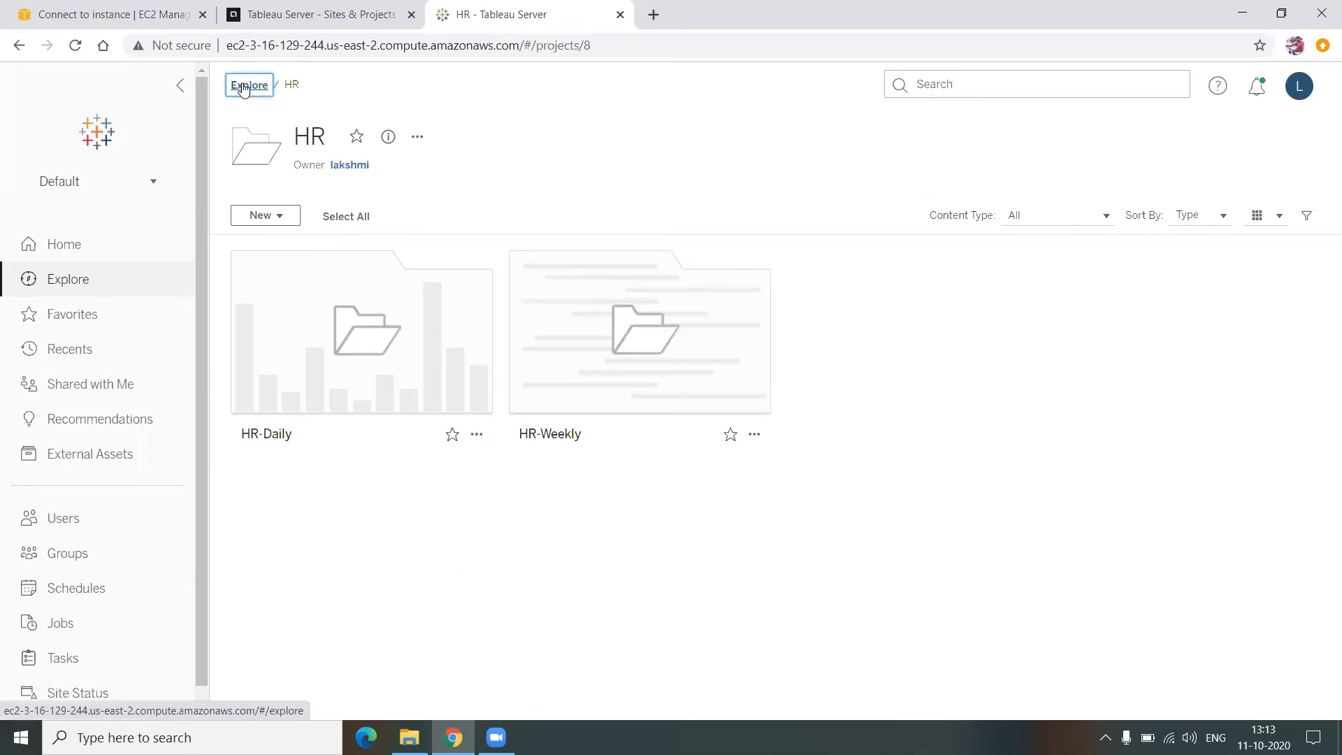
pyautogui.click(104, 187)
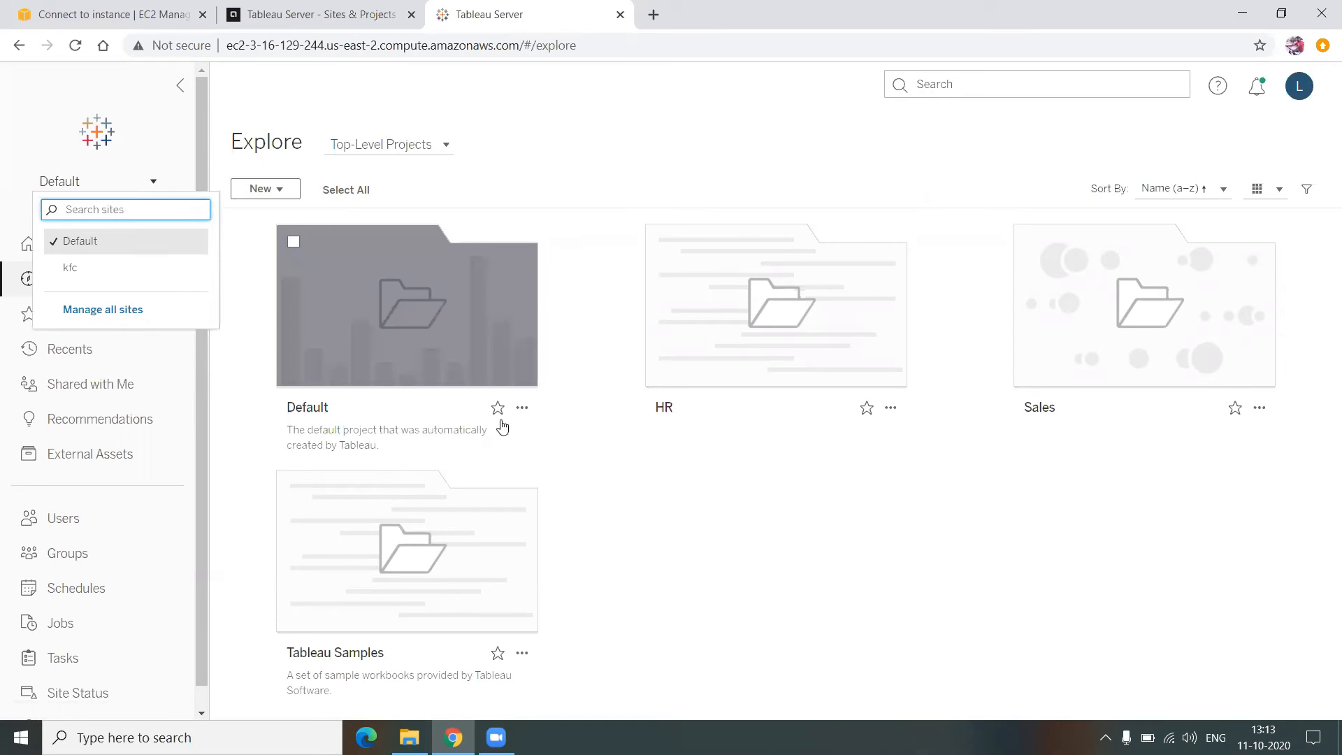
pyautogui.click(126, 264)
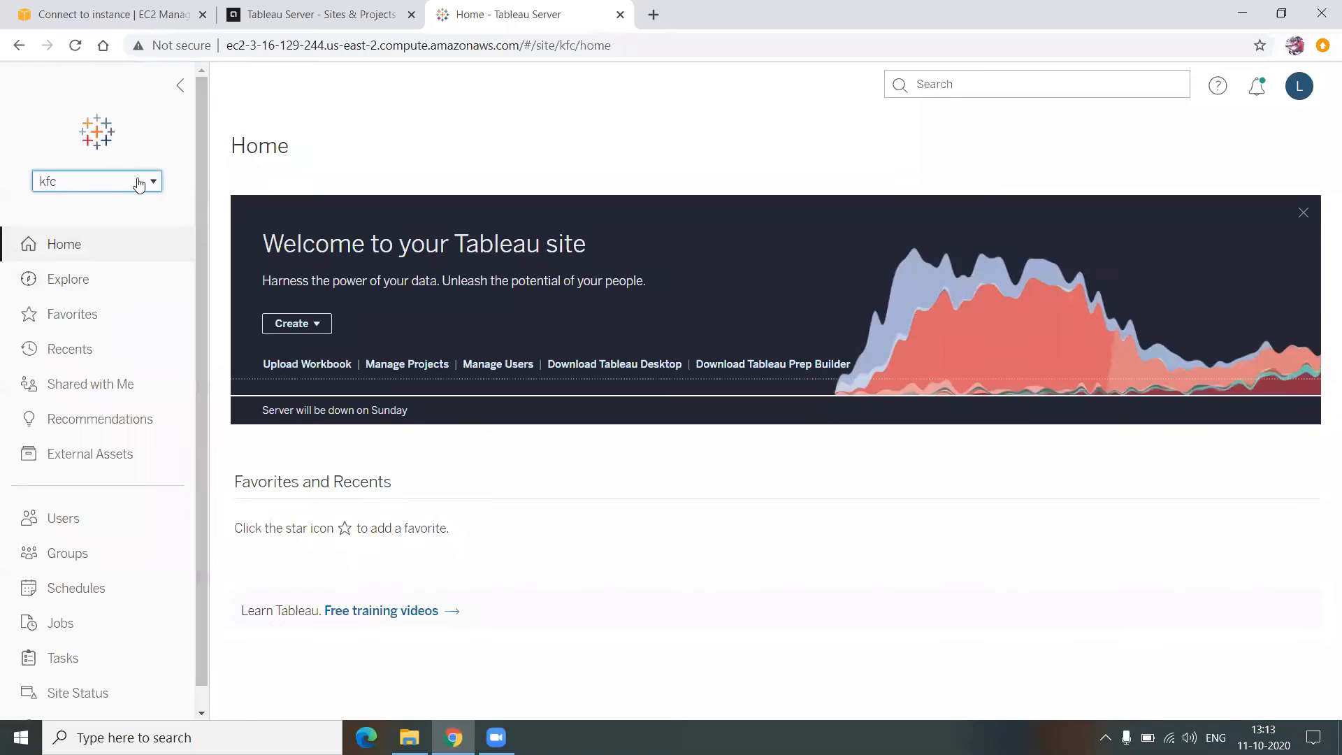
pyautogui.click(140, 183)
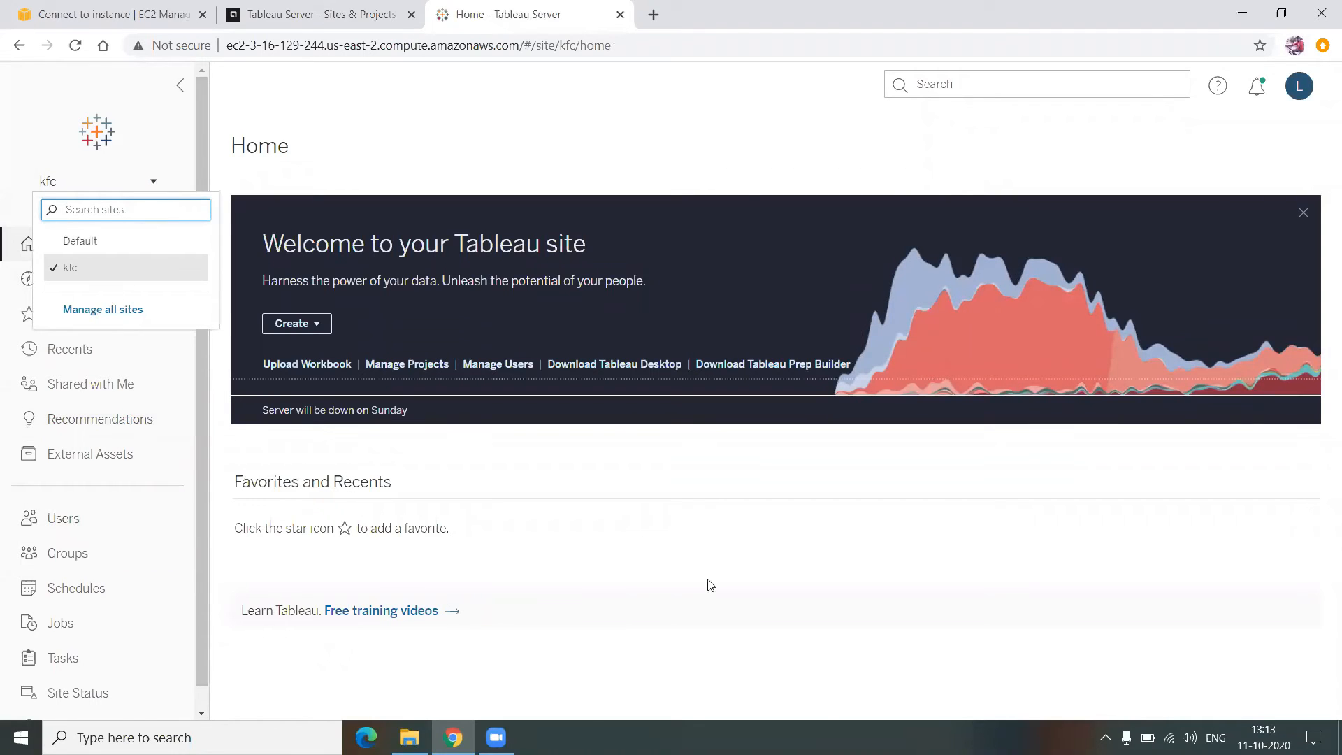
pyautogui.click(582, 513)
pyautogui.click(158, 289)
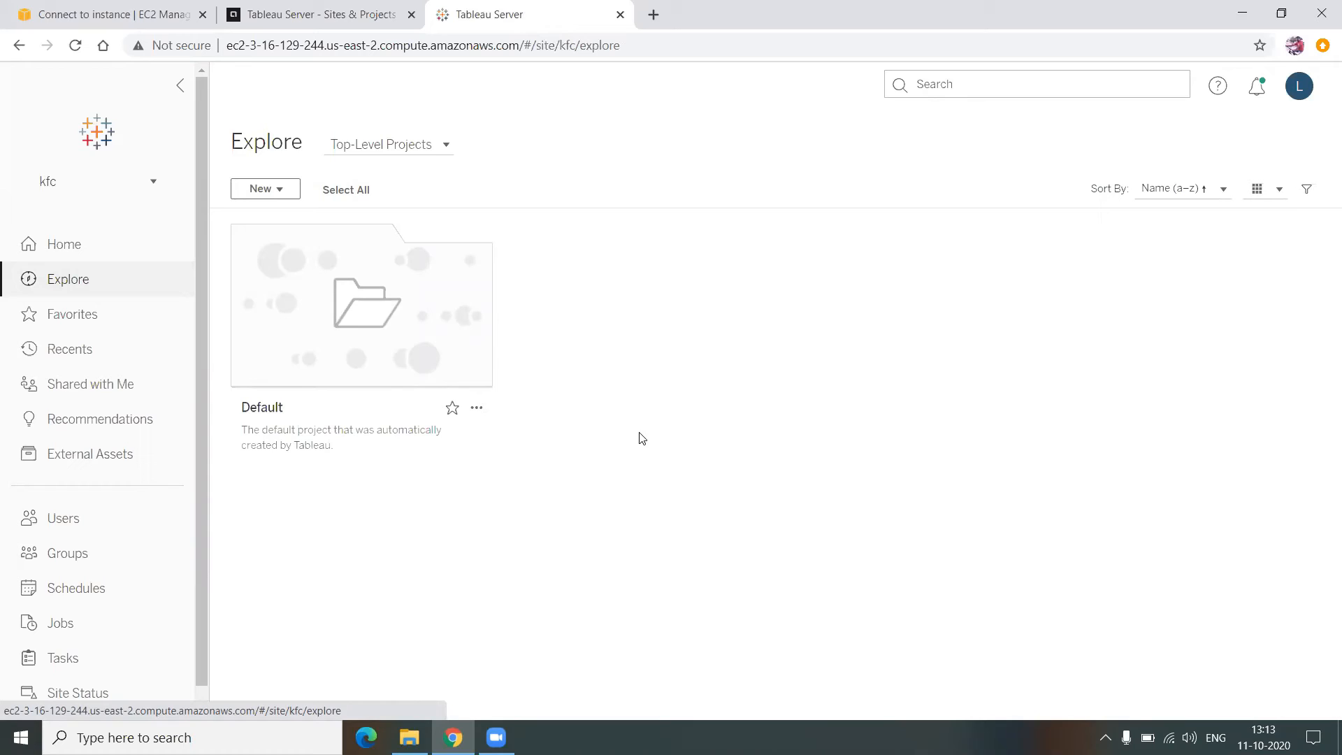
pyautogui.click(85, 536)
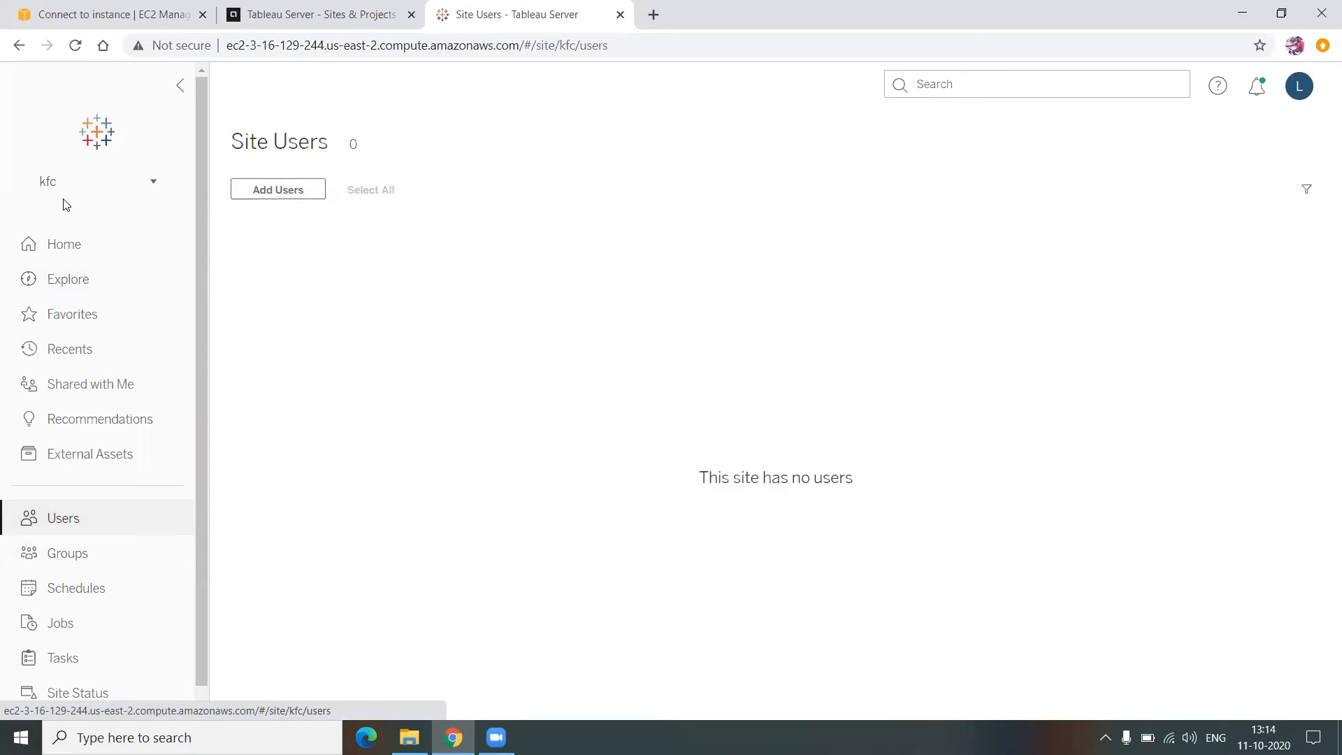
# - From Manage all sites, go to server Users and start adding a single new user
pyautogui.click(57, 183)
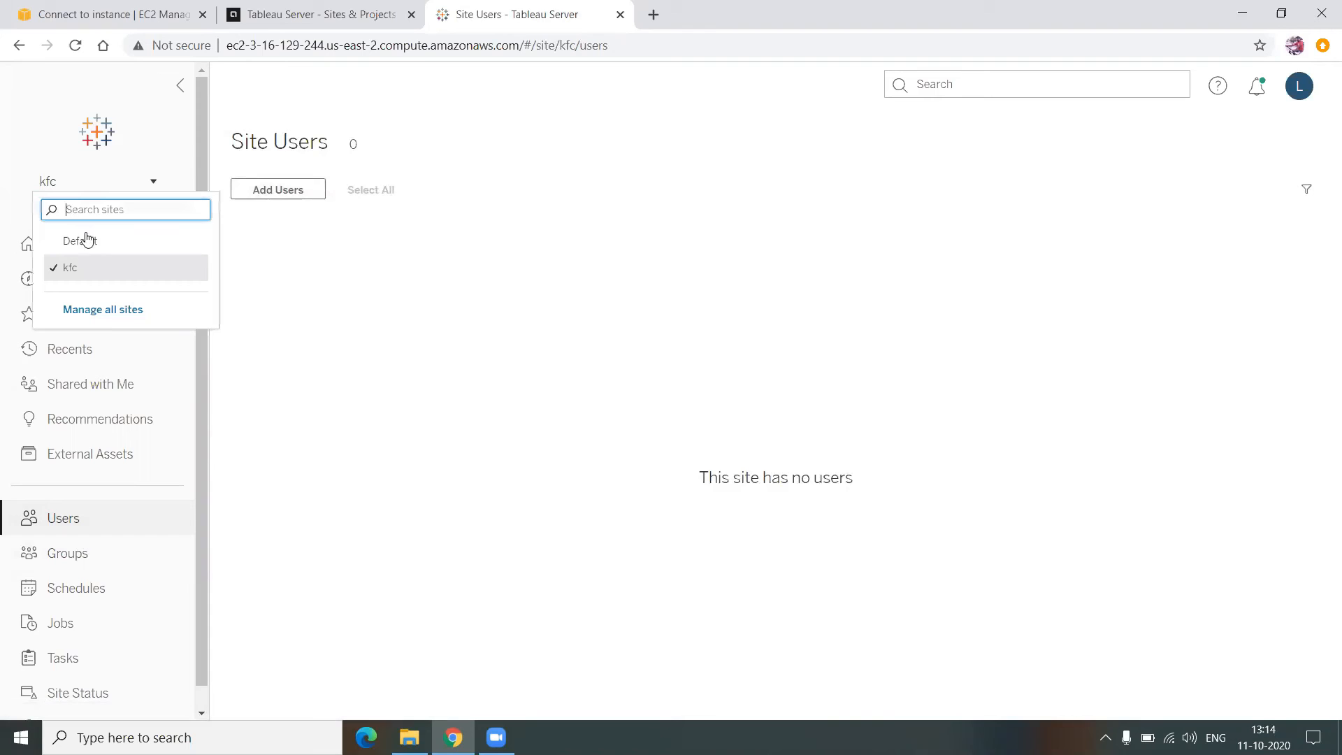
pyautogui.click(112, 319)
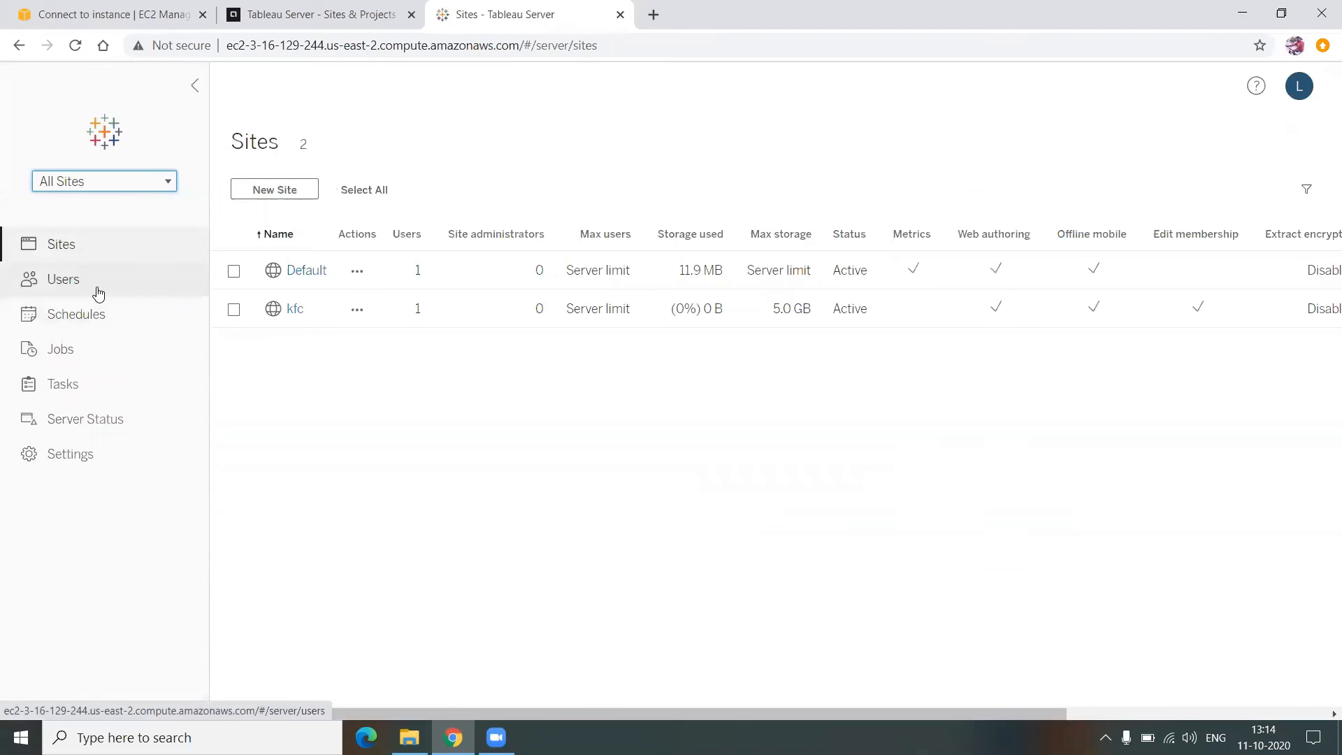
pyautogui.click(98, 294)
pyautogui.click(262, 226)
pyautogui.click(547, 392)
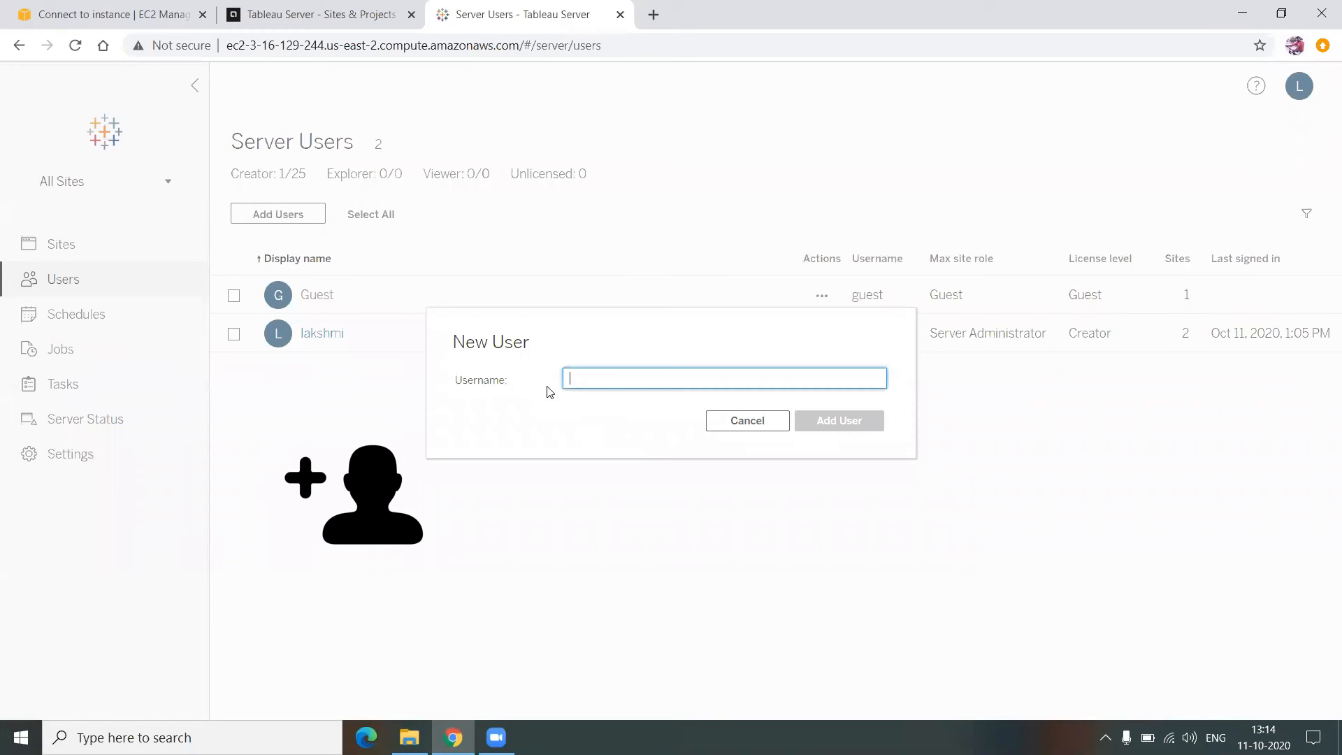
# - Create kfc-user with the same display name and a password, giving it access to the kfc site only
pyautogui.write('kfc-user')
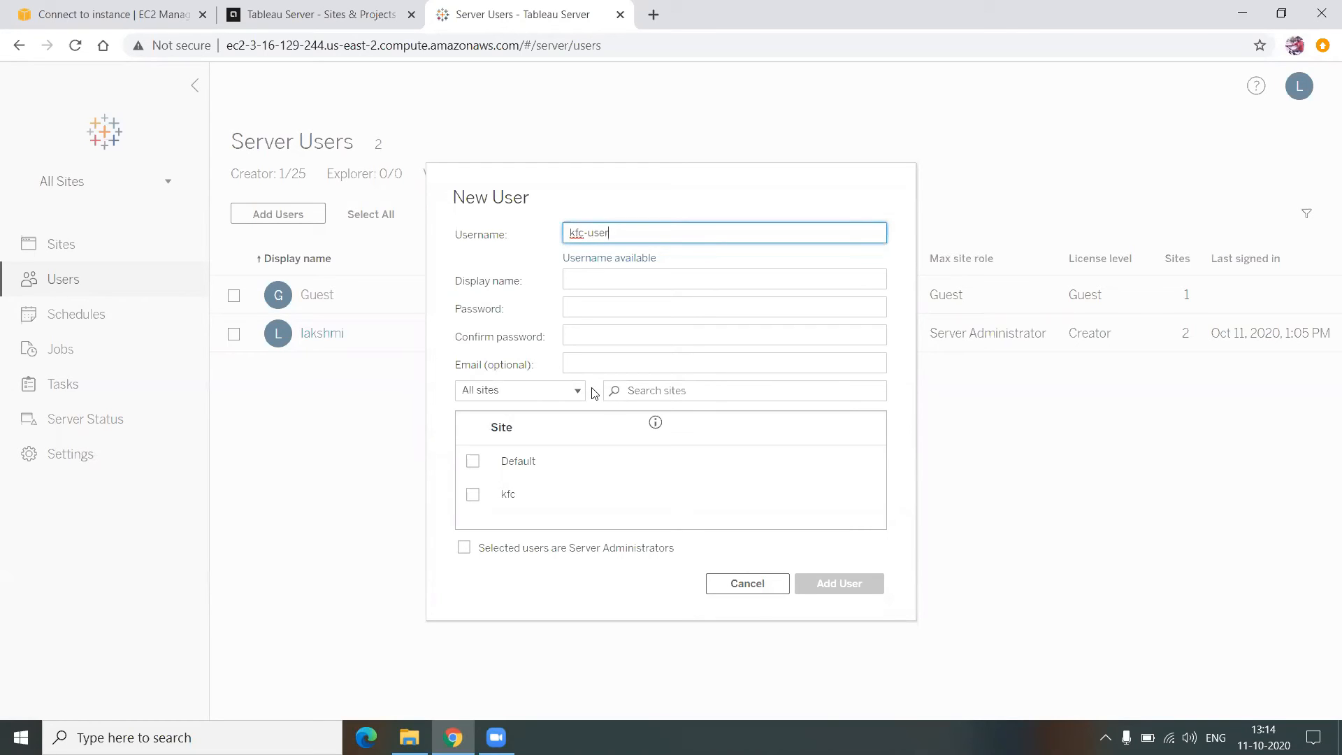
pyautogui.hotkey('ctrl', 'a')
pyautogui.hotkey('ctrl', 'c')
pyautogui.click(577, 280)
pyautogui.hotkey('ctrl', 'v')
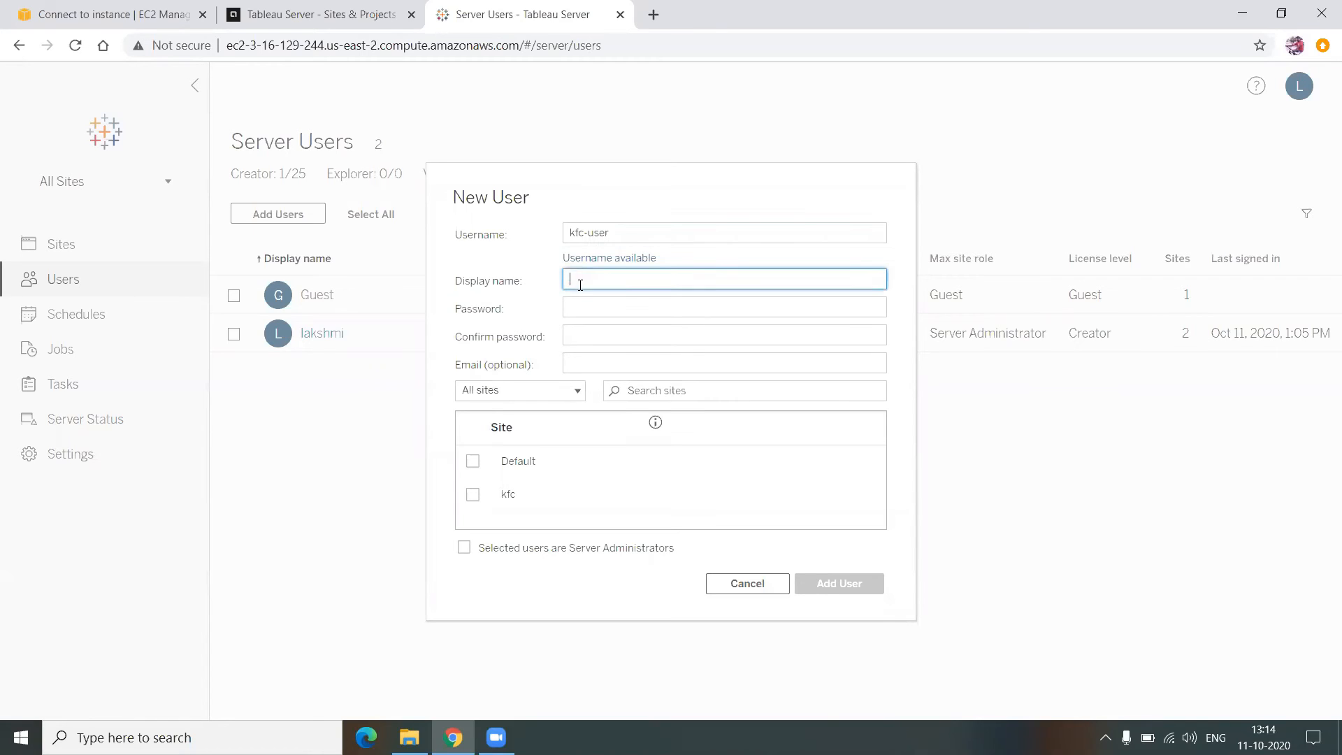
pyautogui.click(590, 307)
pyautogui.hotkey('ctrl', 'v')
pyautogui.click(604, 357)
pyautogui.click(603, 338)
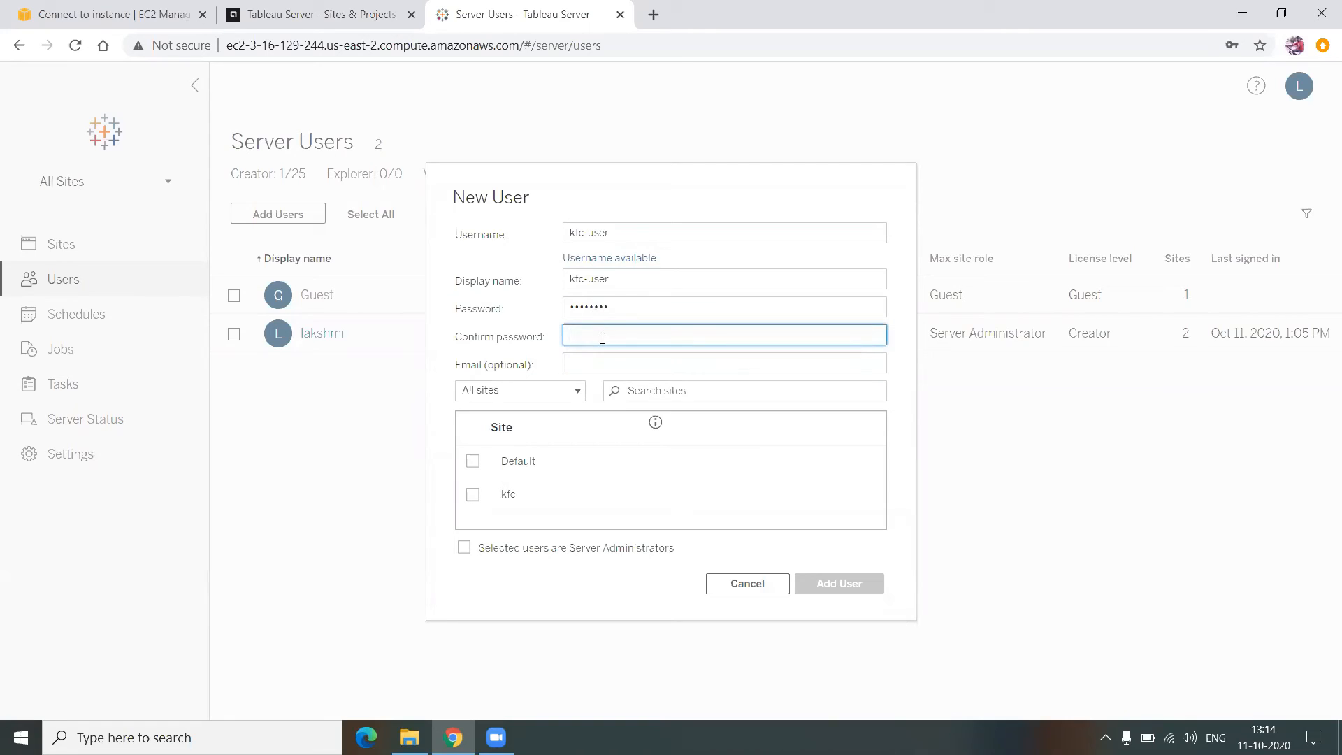
pyautogui.hotkey('ctrl', 'v')
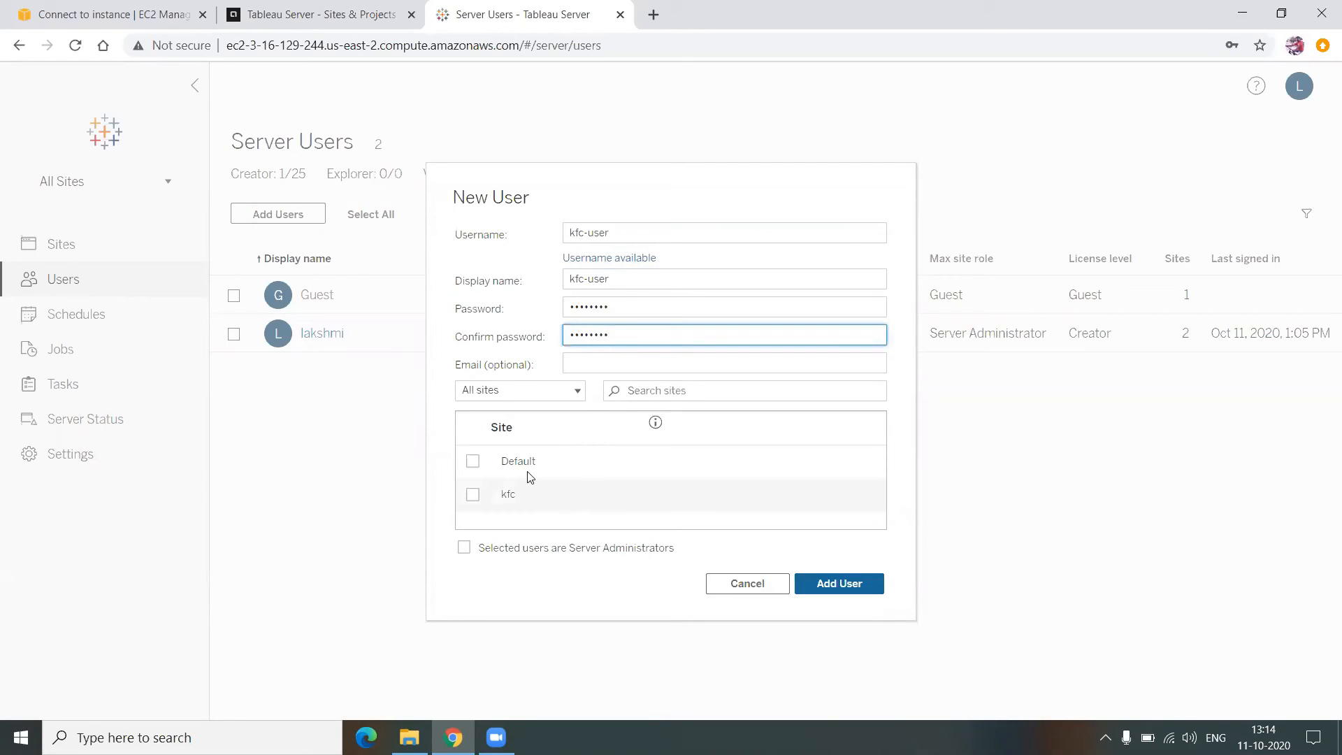
pyautogui.click(473, 497)
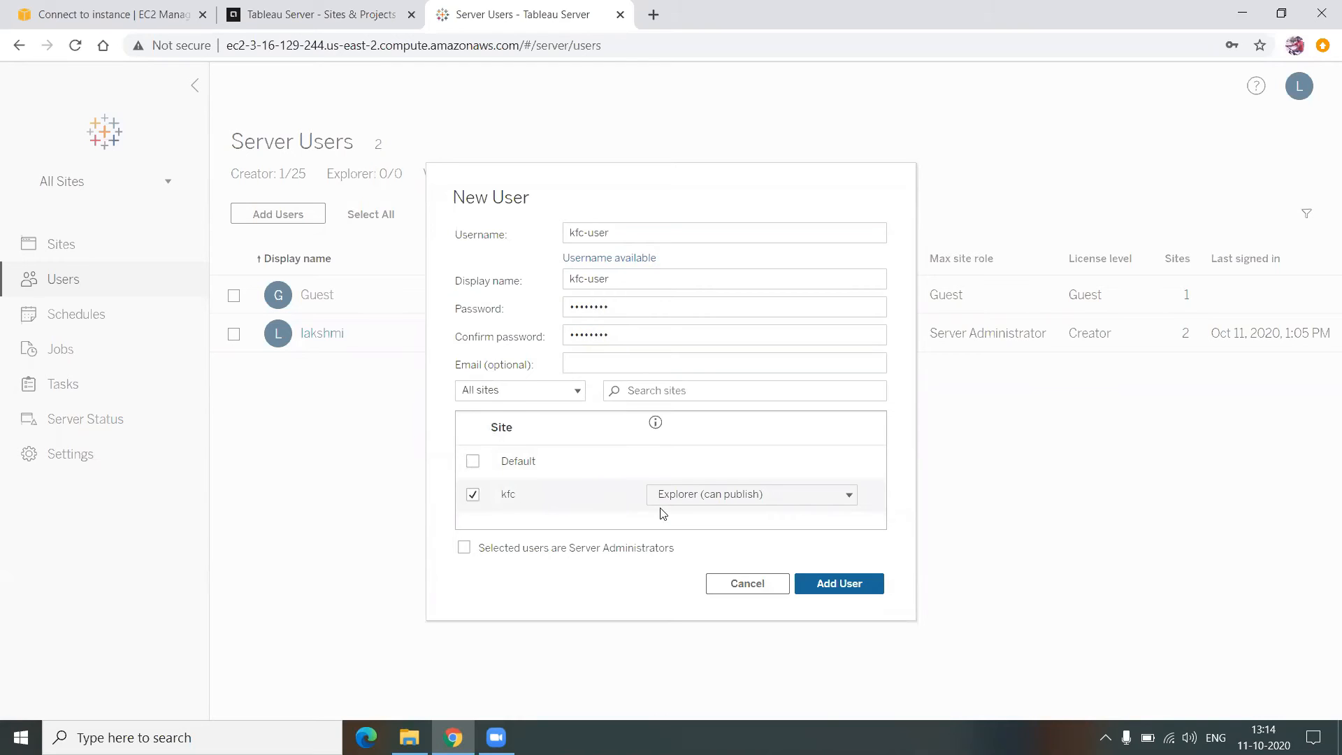
pyautogui.click(841, 591)
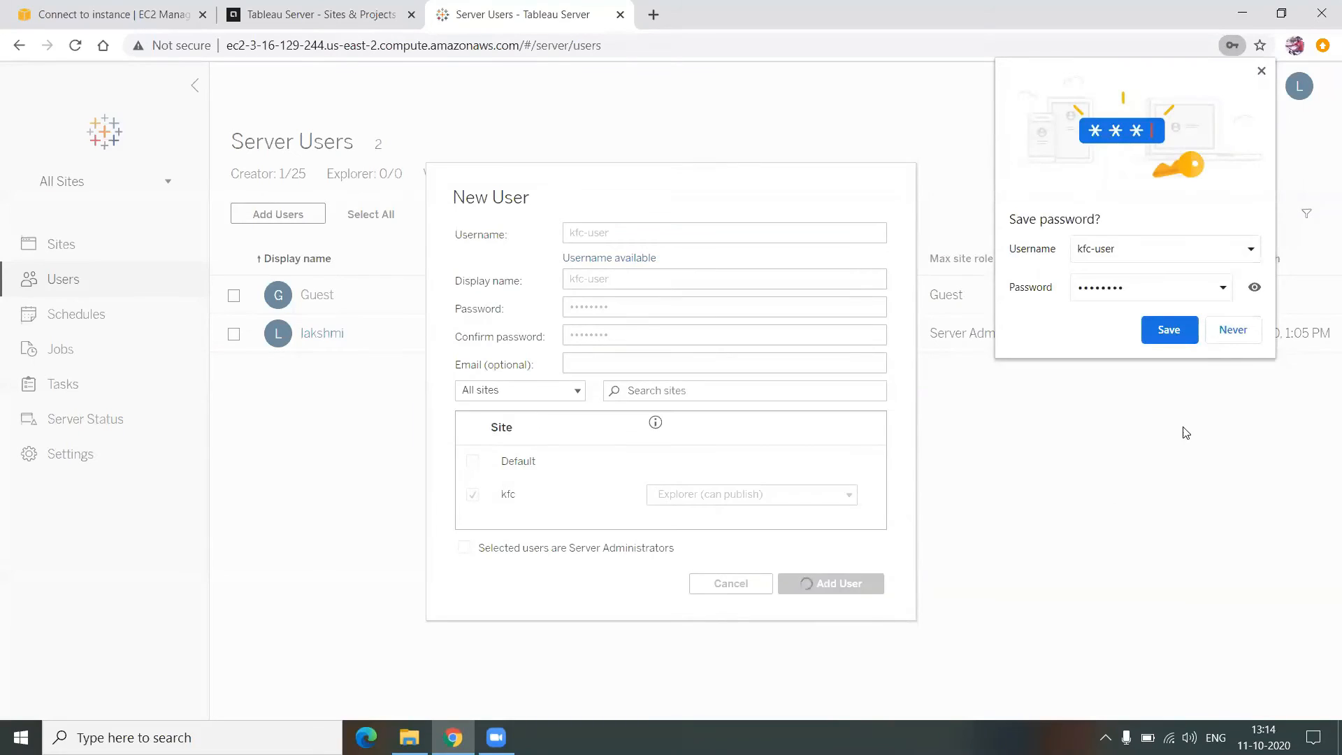
pyautogui.click(1262, 72)
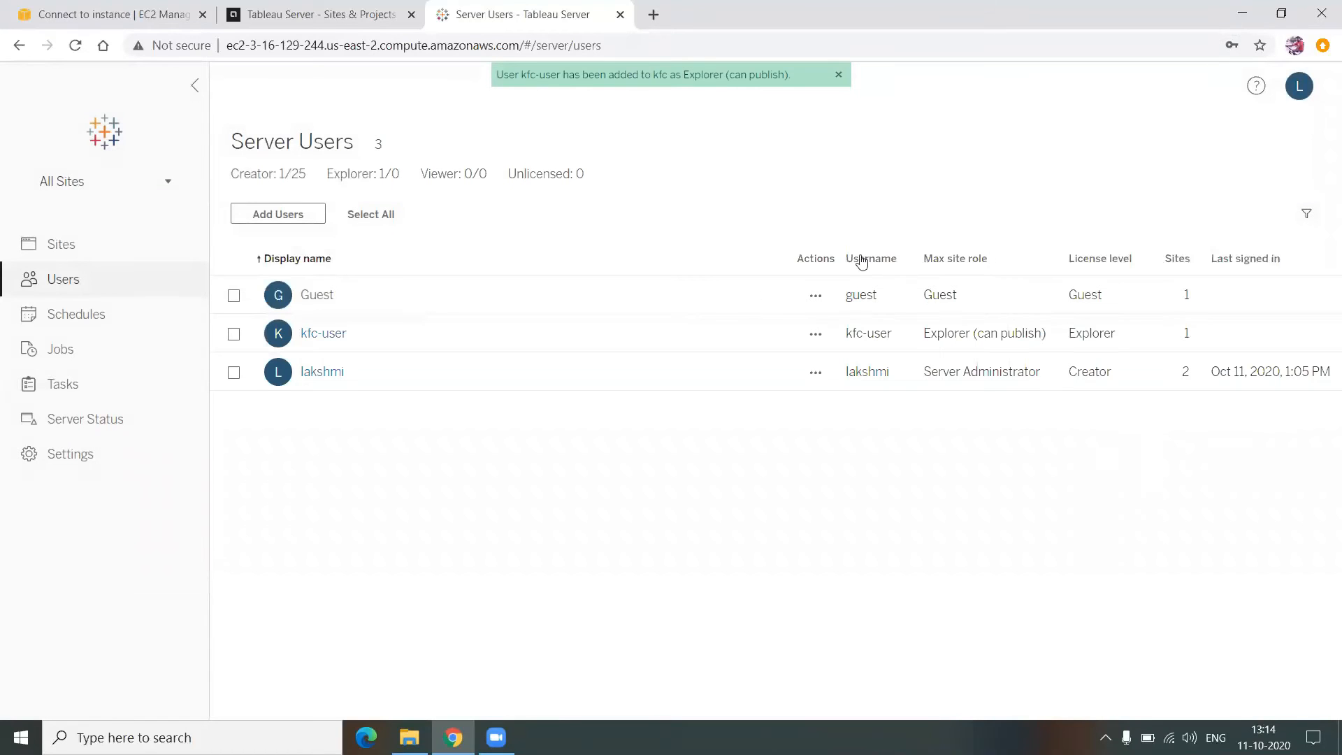
# - Dismiss the user-added notice, point out the Server Administrator role, and sign out of the admin account
pyautogui.click(839, 74)
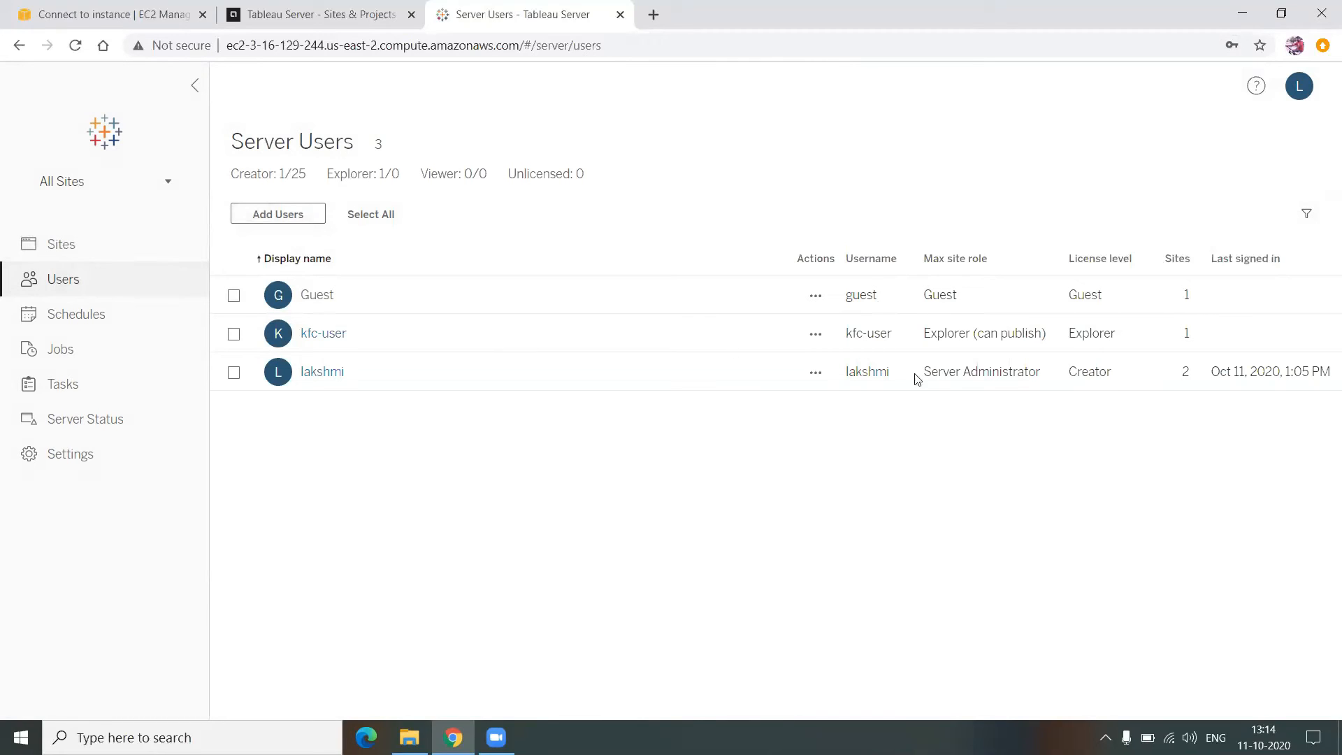
pyautogui.moveTo(925, 373); pyautogui.dragTo(1040, 373)
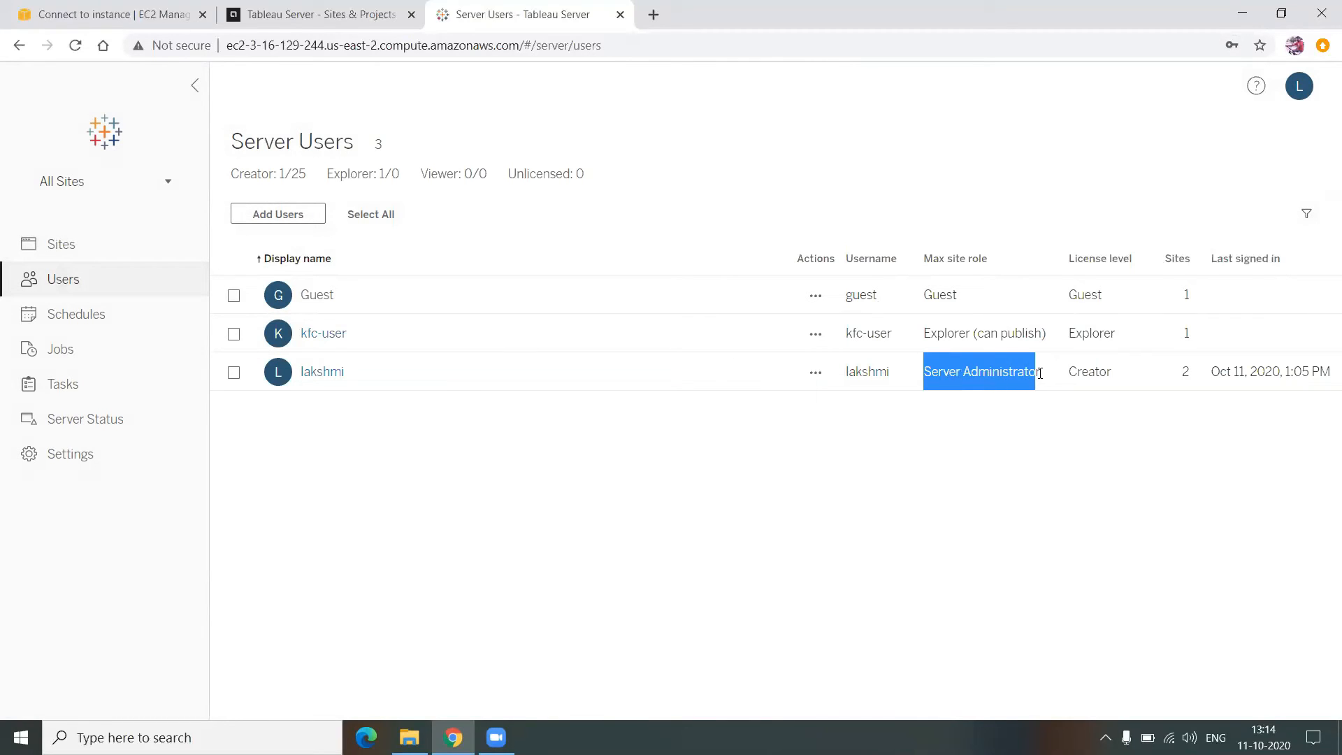
pyautogui.click(98, 183)
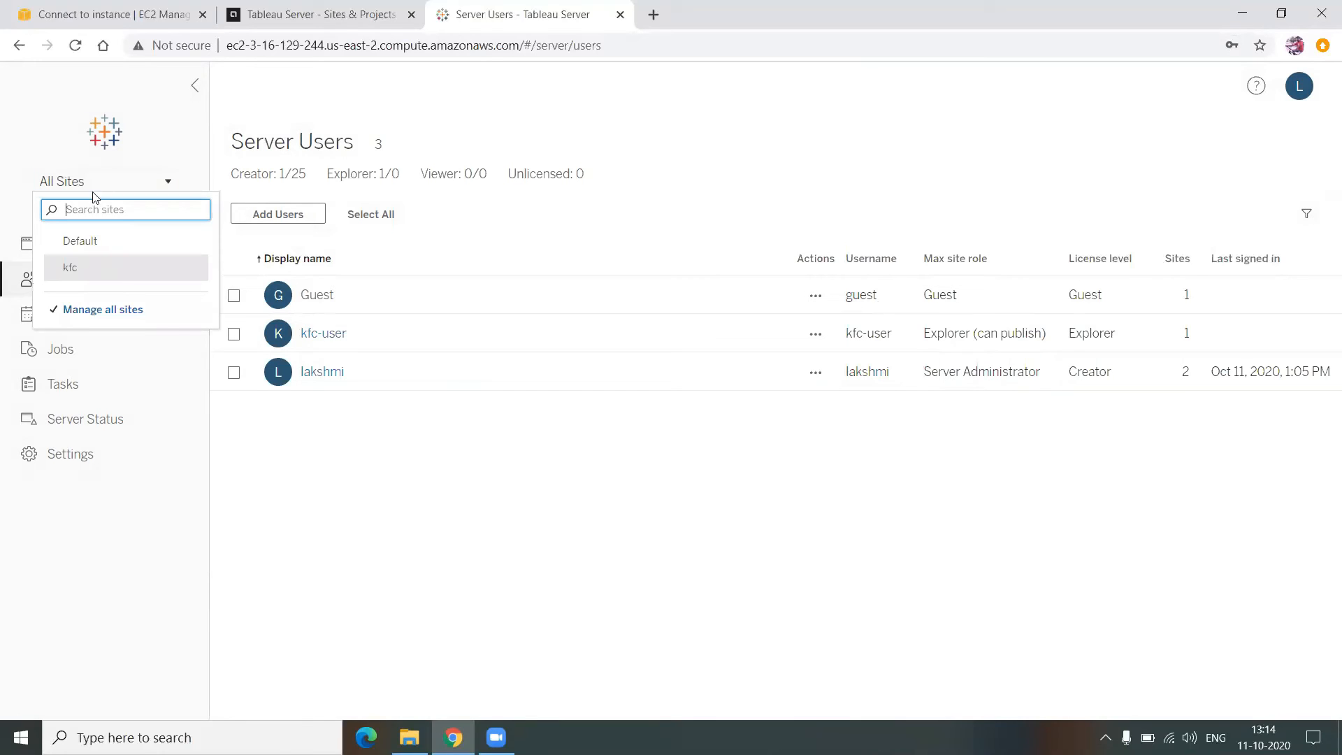
pyautogui.click(441, 463)
pyautogui.click(1310, 101)
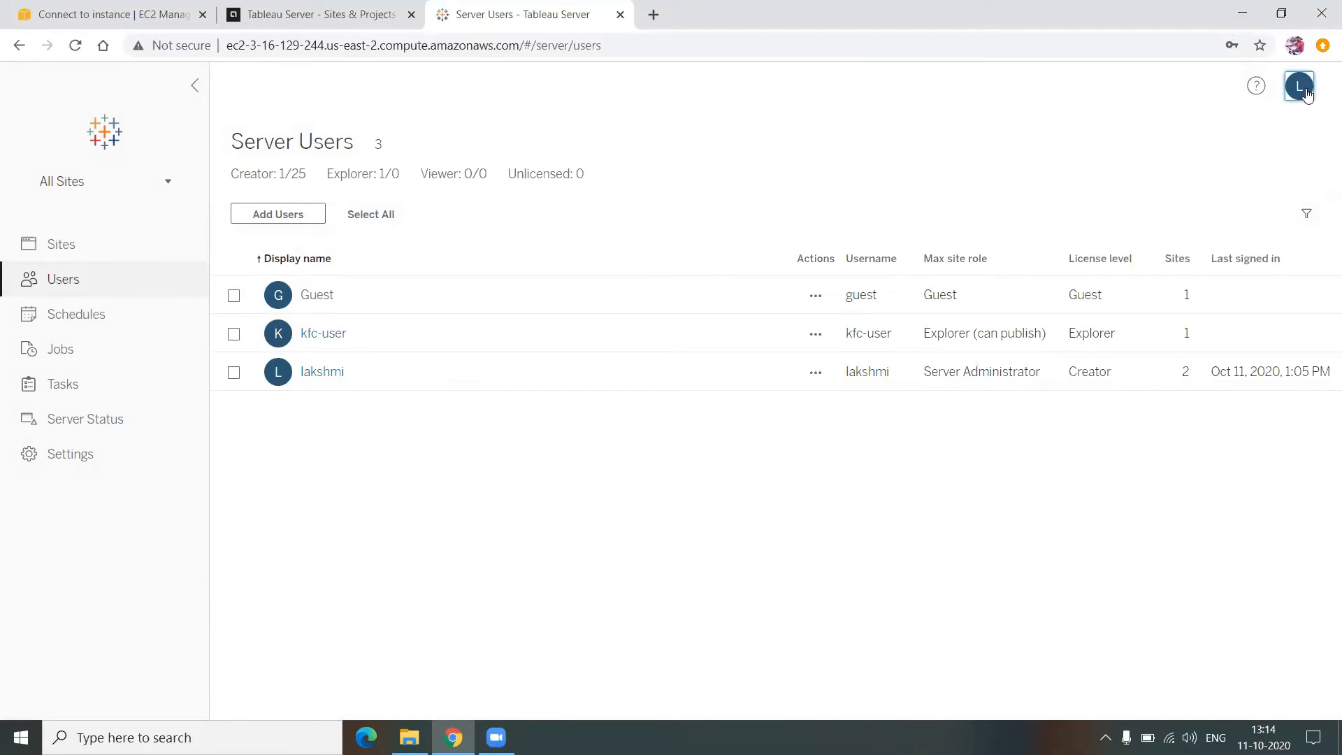
pyautogui.click(1240, 172)
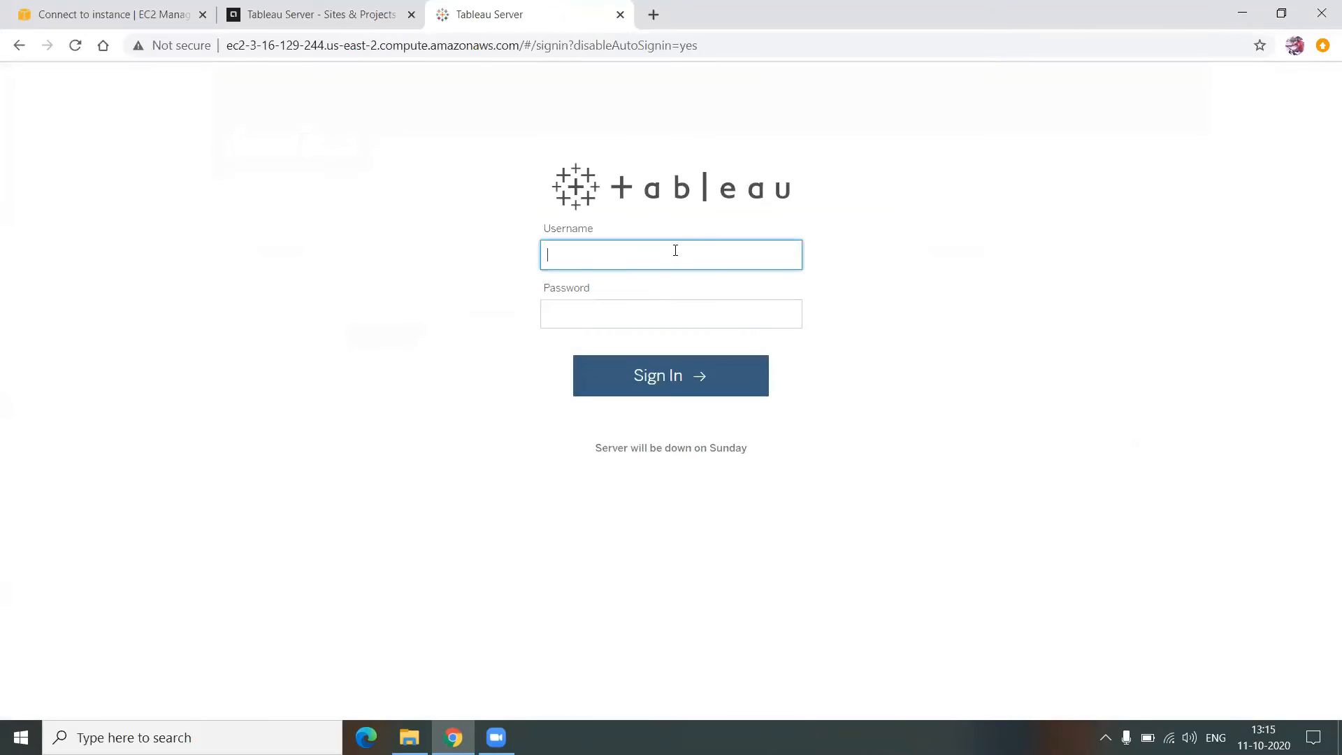
# - Sign in as kfc-user with its password
pyautogui.write('kfc-user')
pyautogui.press('Tab')
pyautogui.write('********')
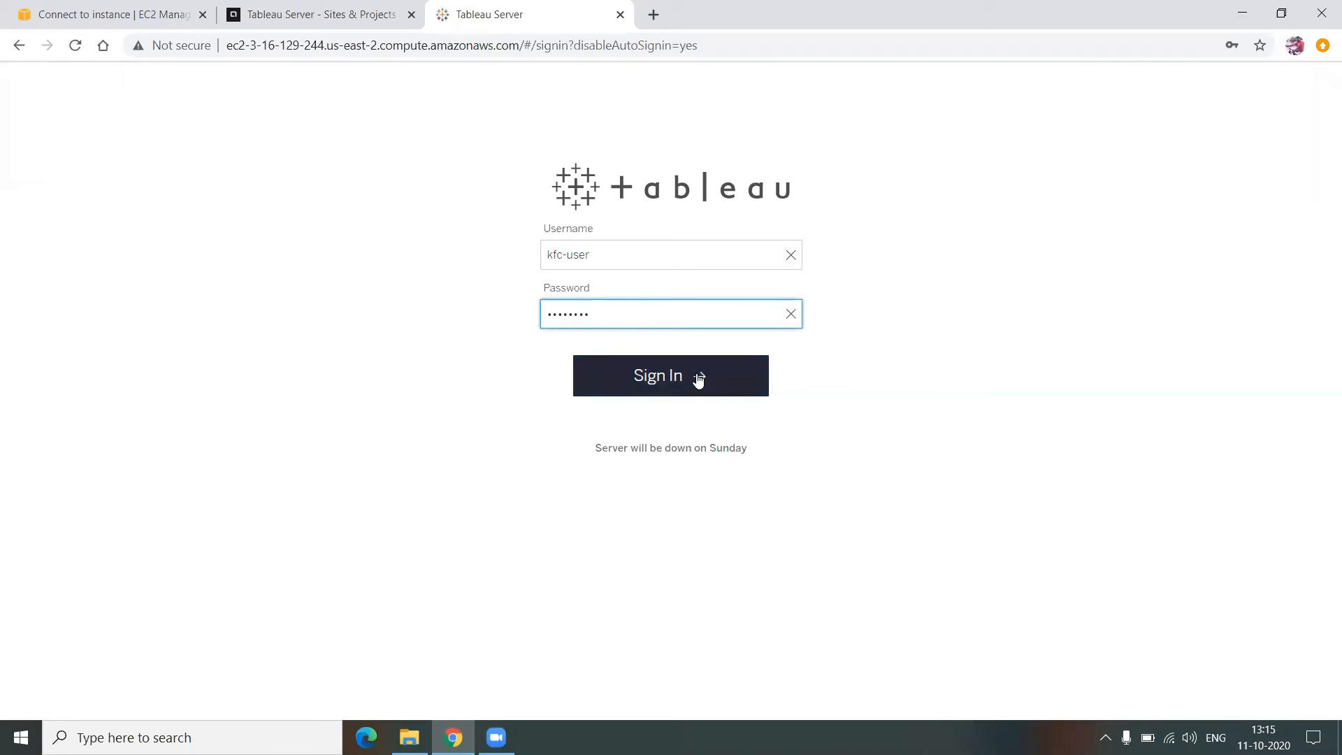
pyautogui.moveTo(594, 254); pyautogui.dragTo(548, 255)
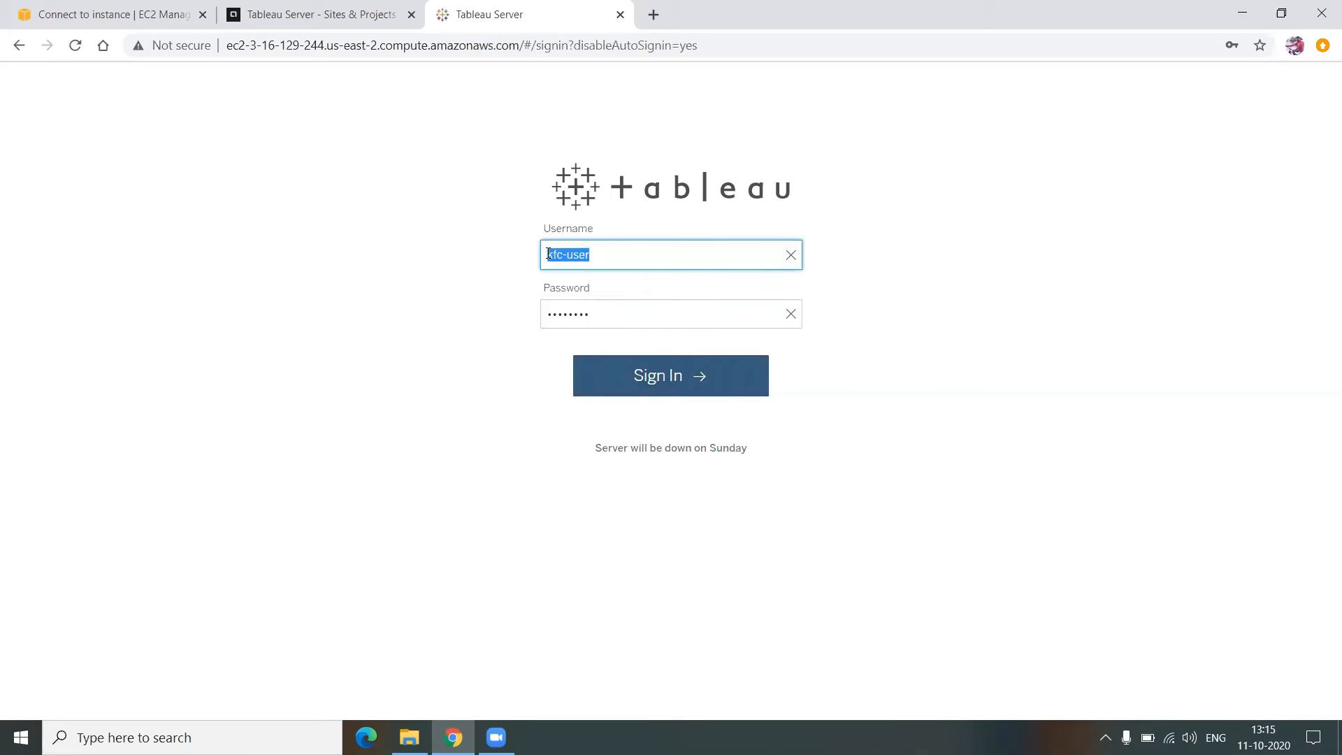
pyautogui.click(737, 392)
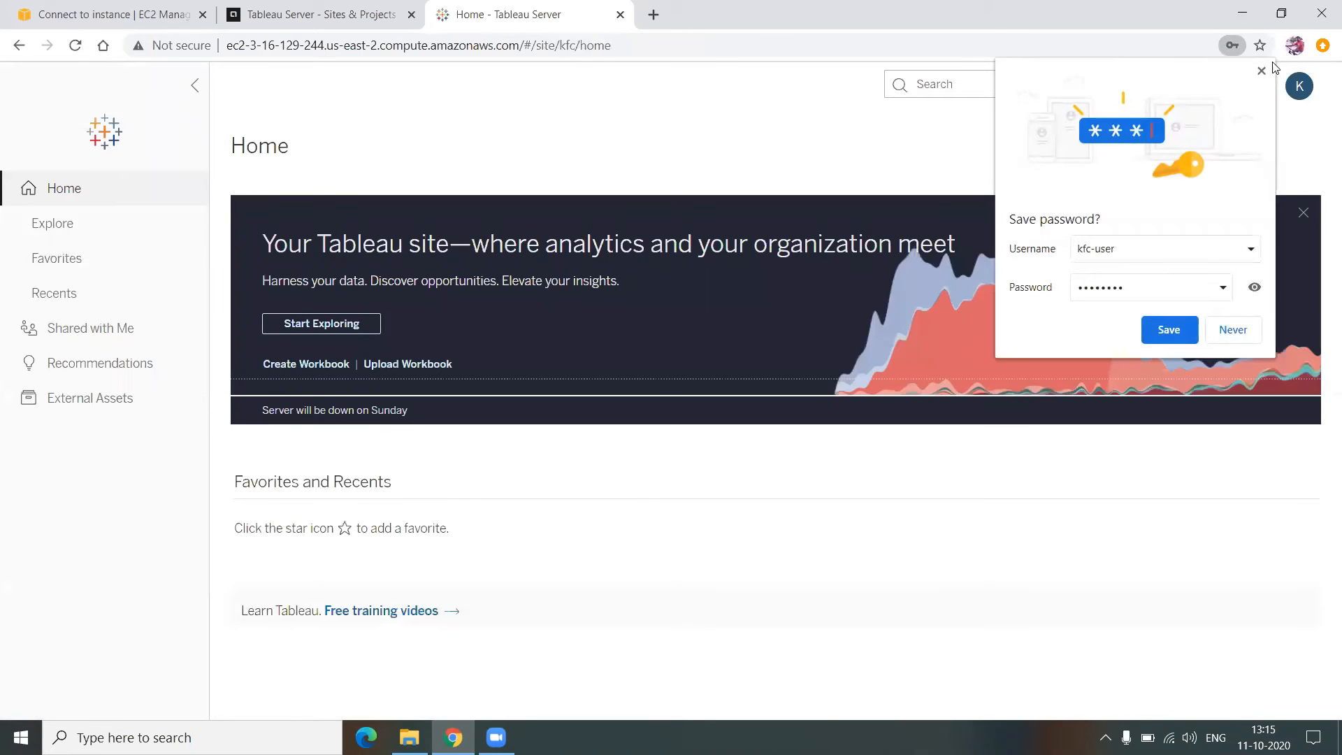
pyautogui.click(692, 70)
# - Point out the kfc/home part of the address and open the kfc site's Explore page
pyautogui.click(599, 46)
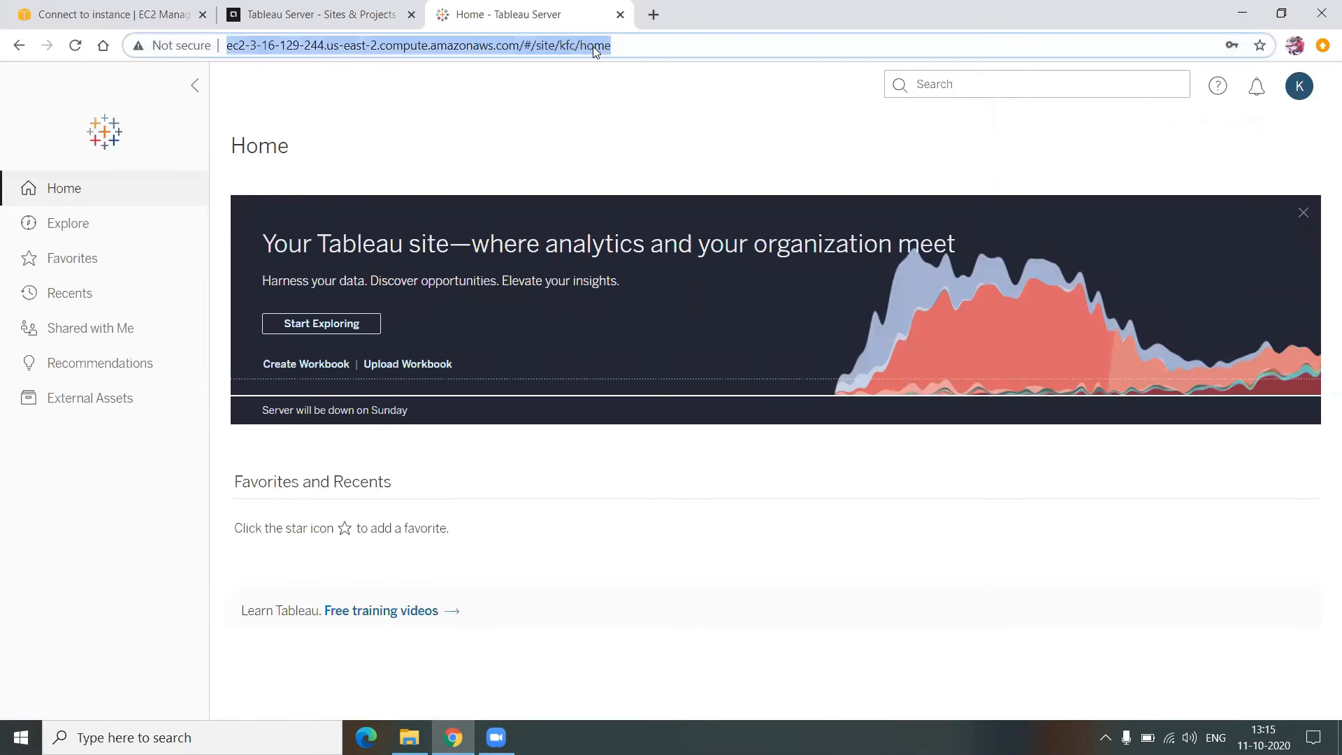
pyautogui.click(581, 46)
pyautogui.moveTo(562, 44)
pyautogui.mouseDown()
pyautogui.moveTo(612, 45)
pyautogui.moveTo(567, 45)
pyautogui.mouseUp()
pyautogui.click(612, 45)
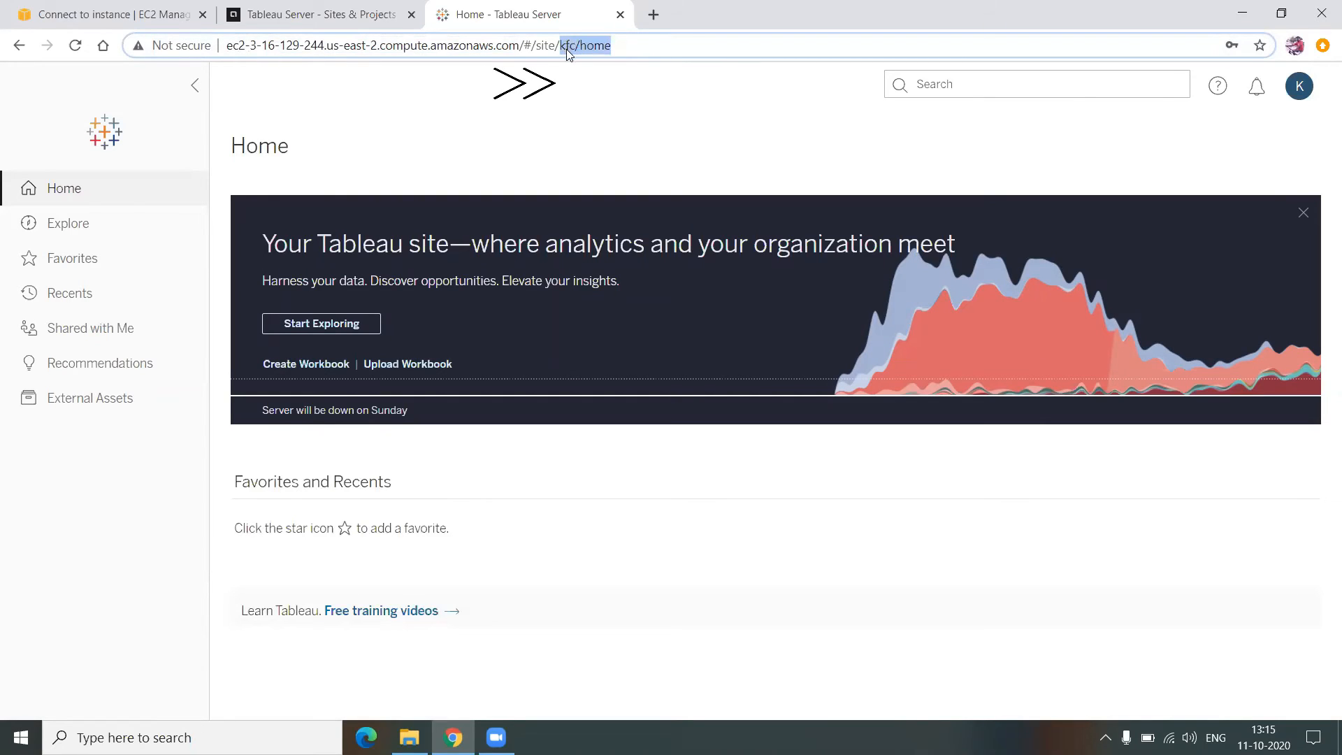
pyautogui.click(131, 227)
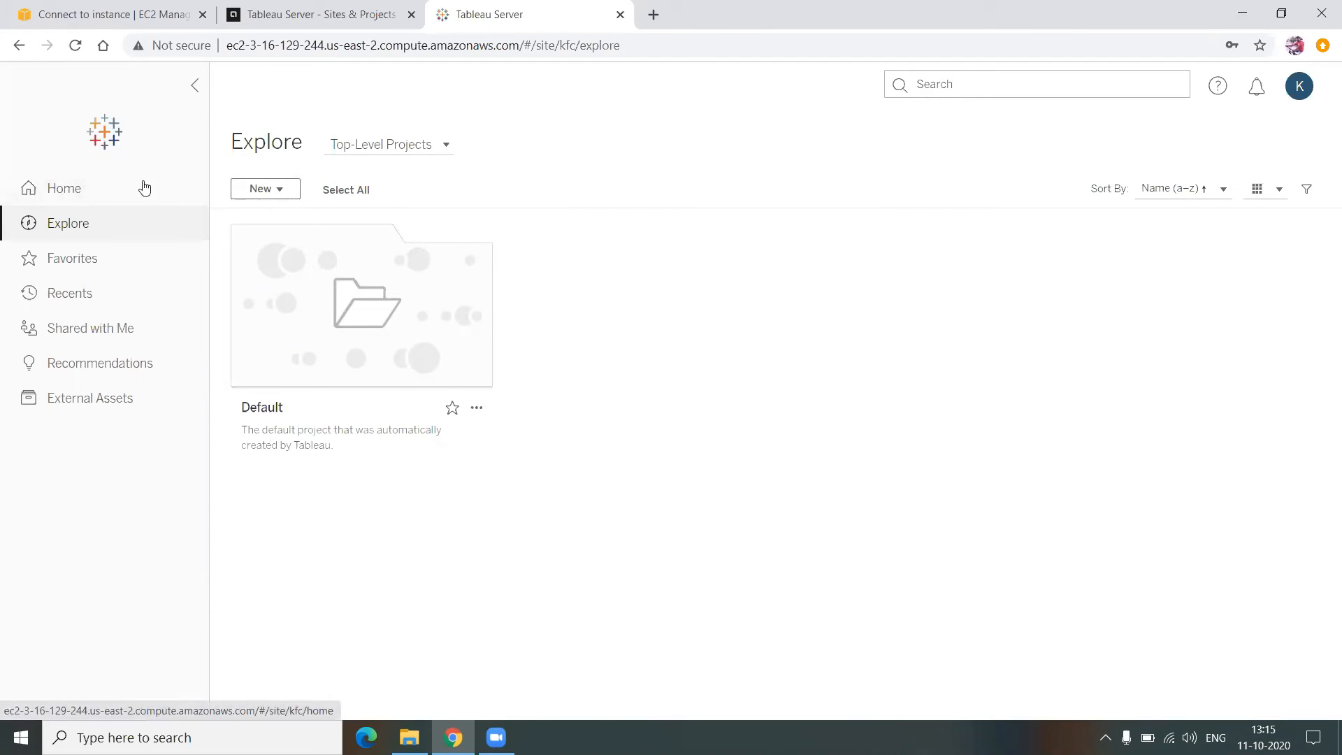
# - Sign kfc-user out from the K avatar menu
pyautogui.click(1299, 85)
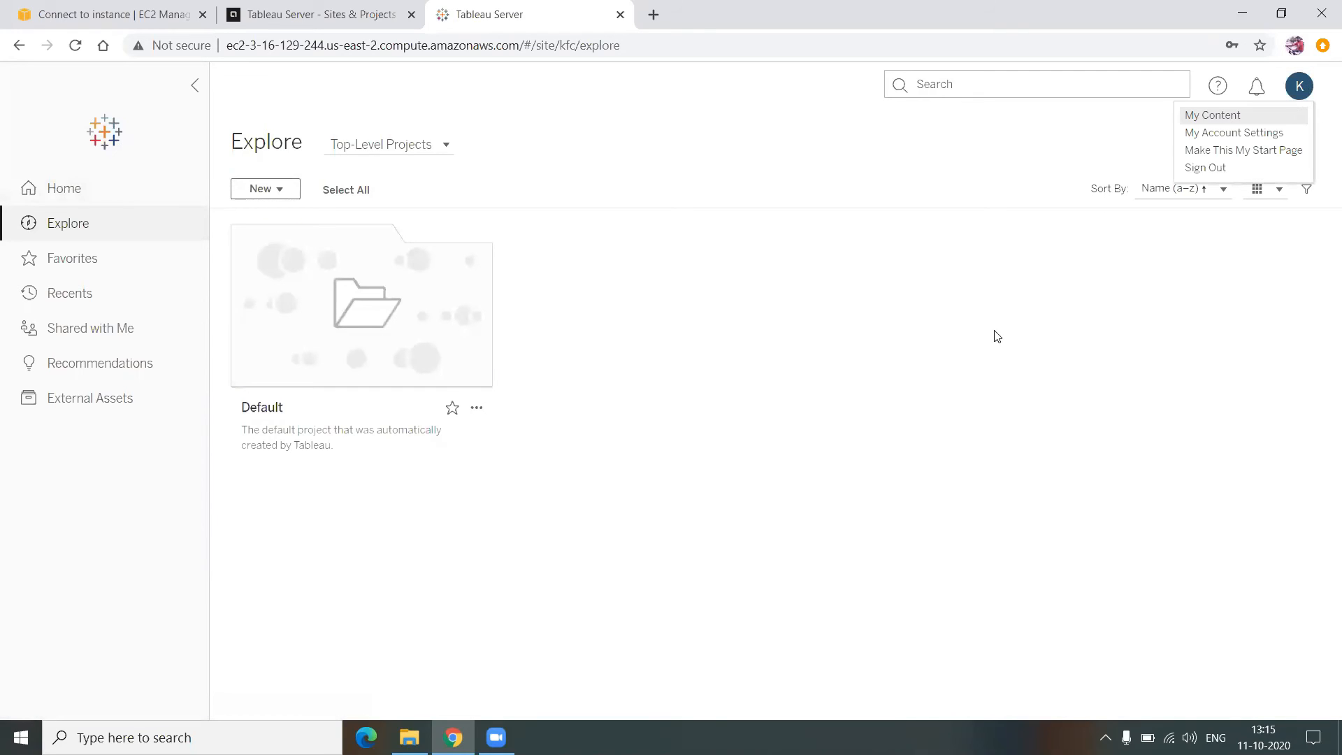
pyautogui.press('Escape')
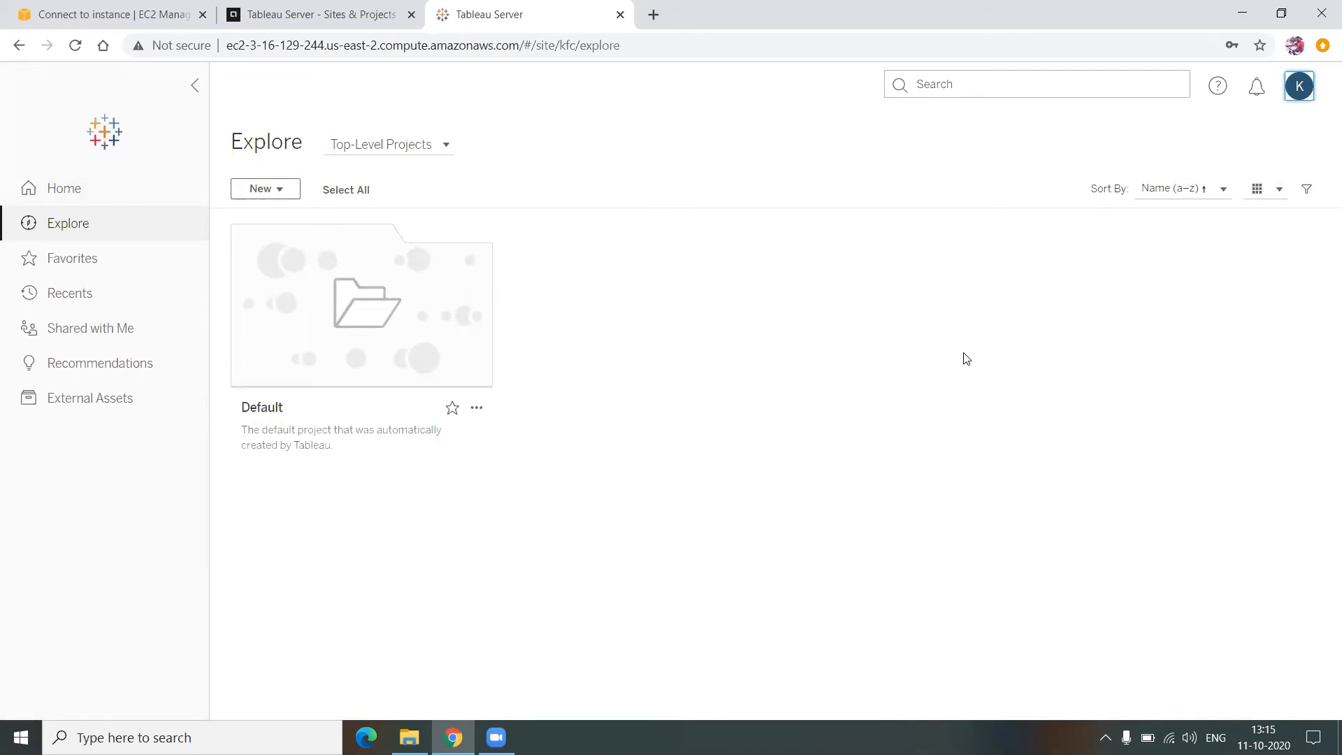
pyautogui.click(1309, 91)
pyautogui.click(1243, 166)
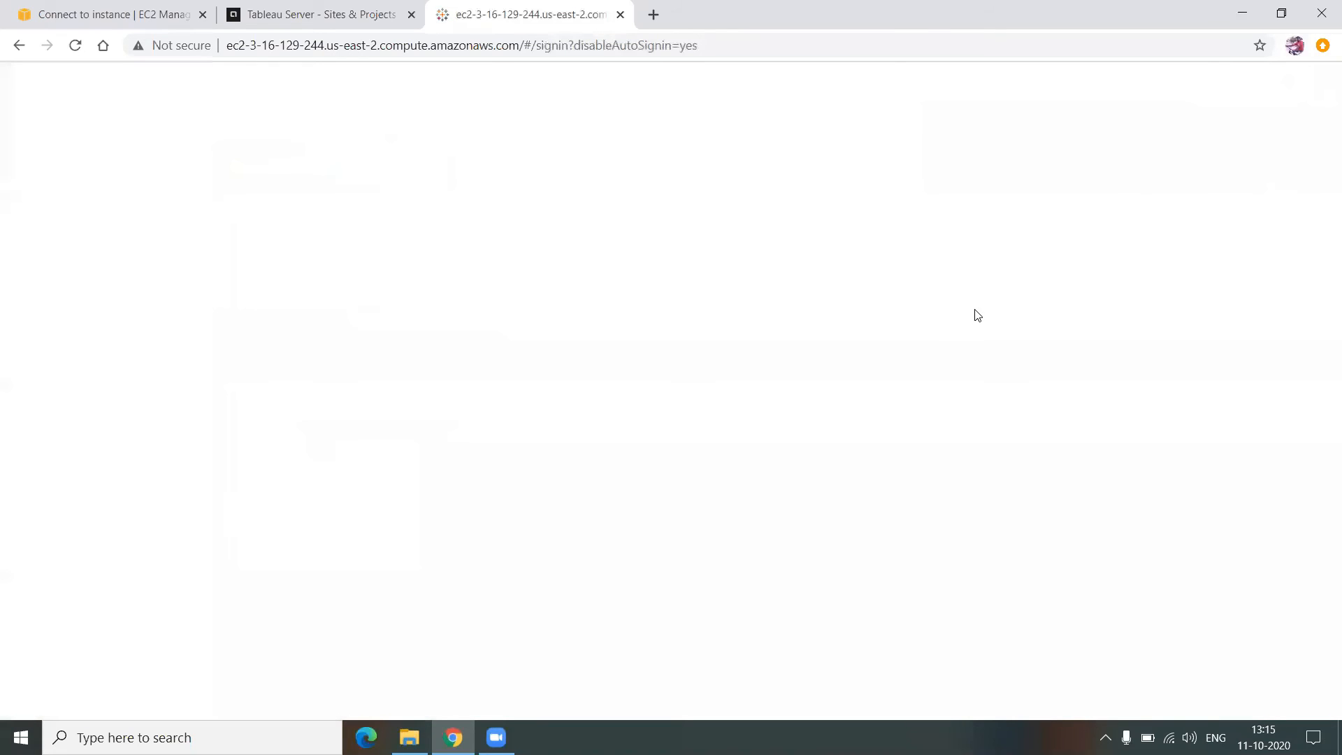
# - Sign back in with the administrator's credentials and choose kfc from the site chooser
pyautogui.write('lakshmi')
pyautogui.press('Tab')
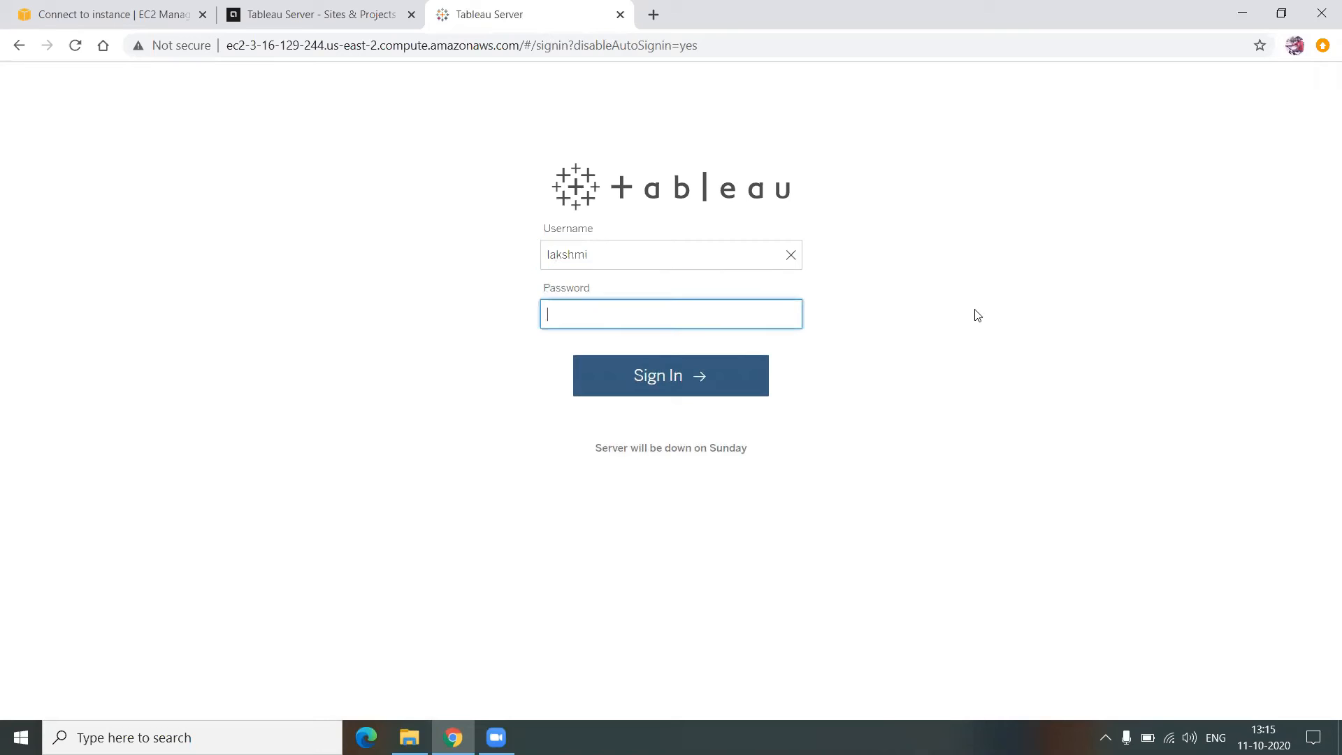
pyautogui.write('•••')
pyautogui.press('Return')
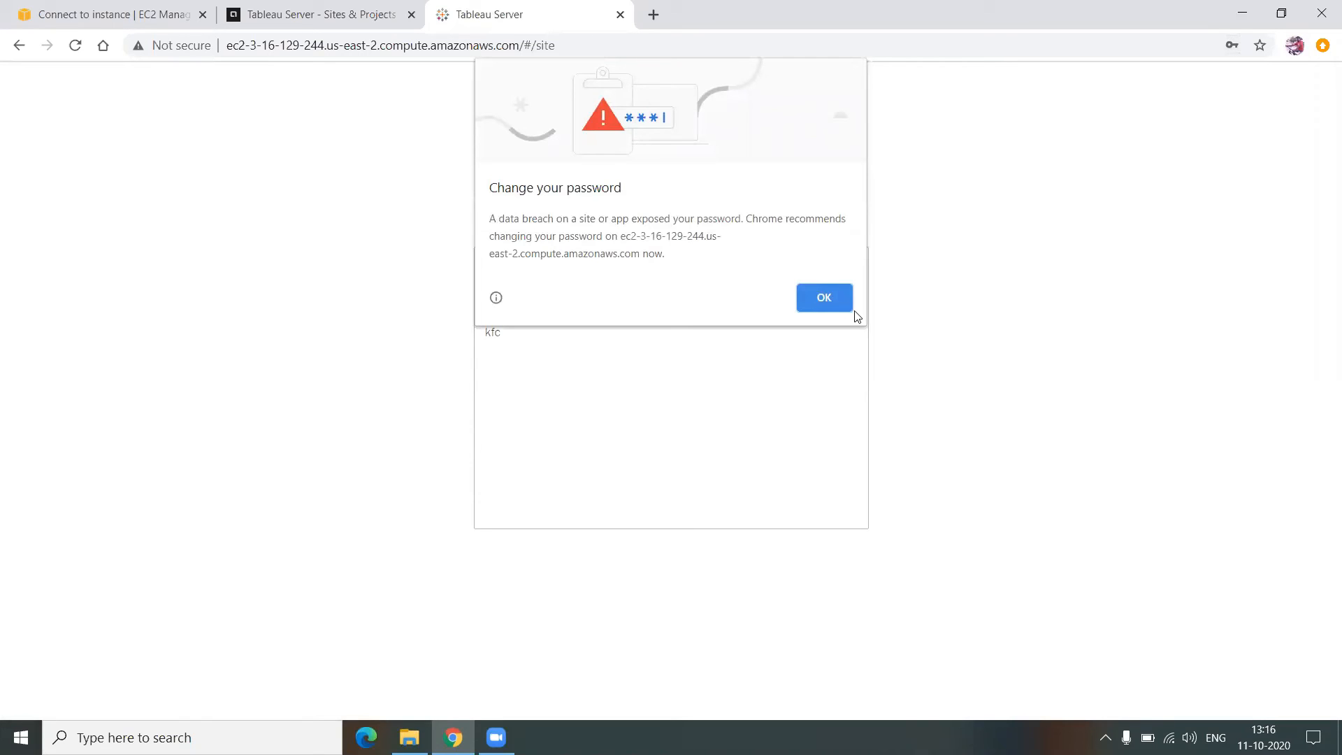
pyautogui.click(815, 302)
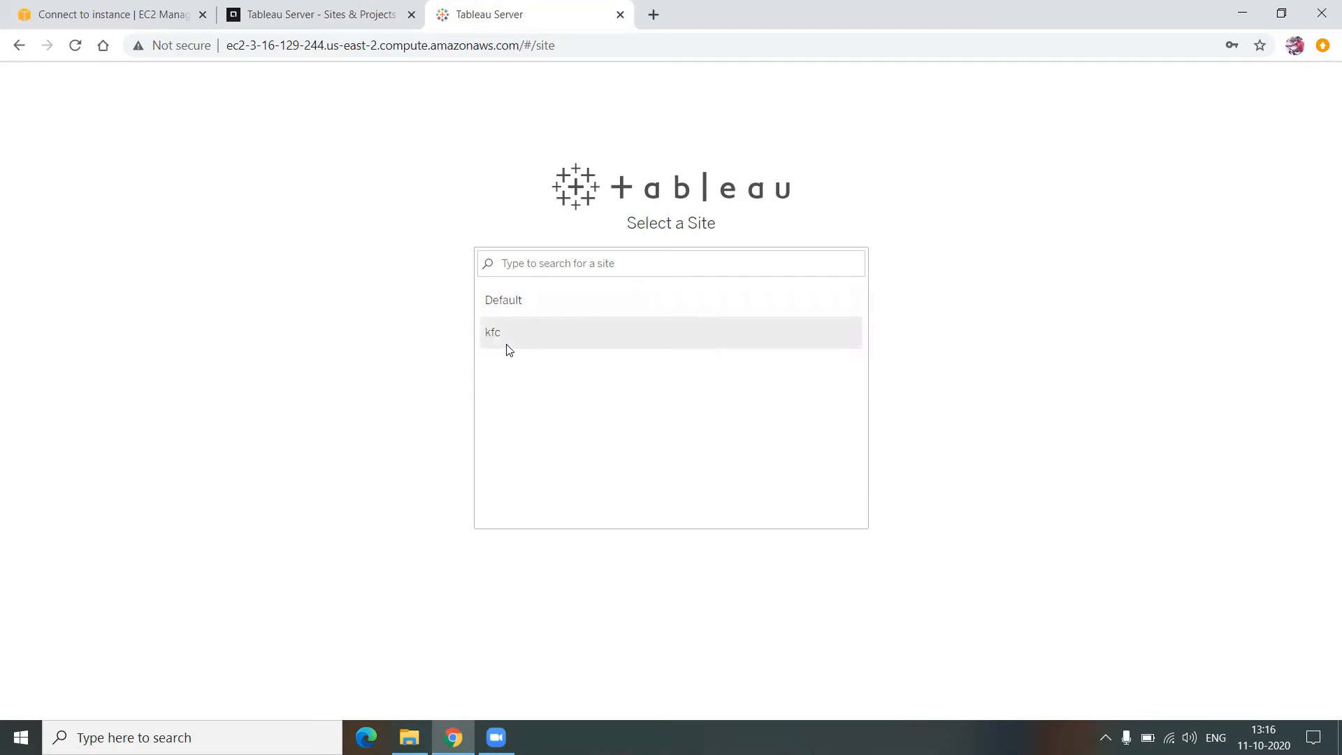
pyautogui.click(513, 321)
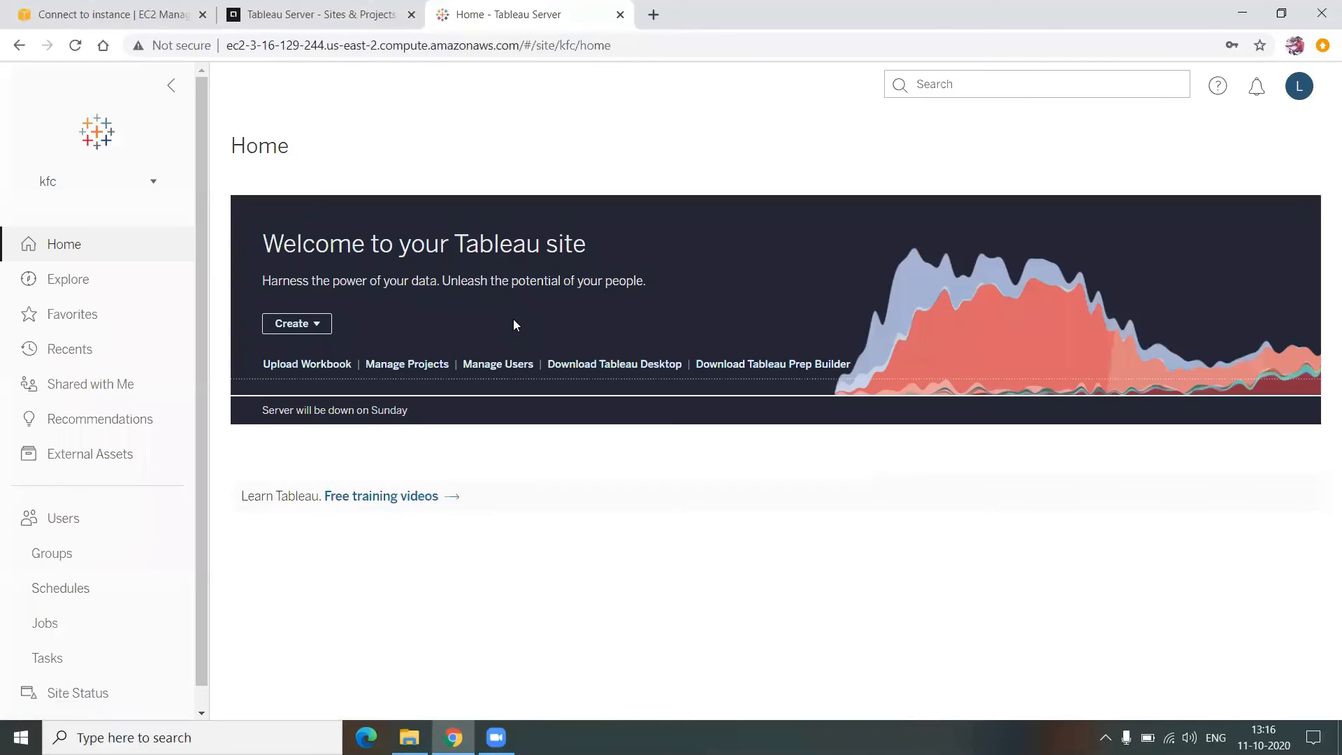
# - Switch from the kfc site to the Default site and open its Tableau Samples project
pyautogui.click(137, 278)
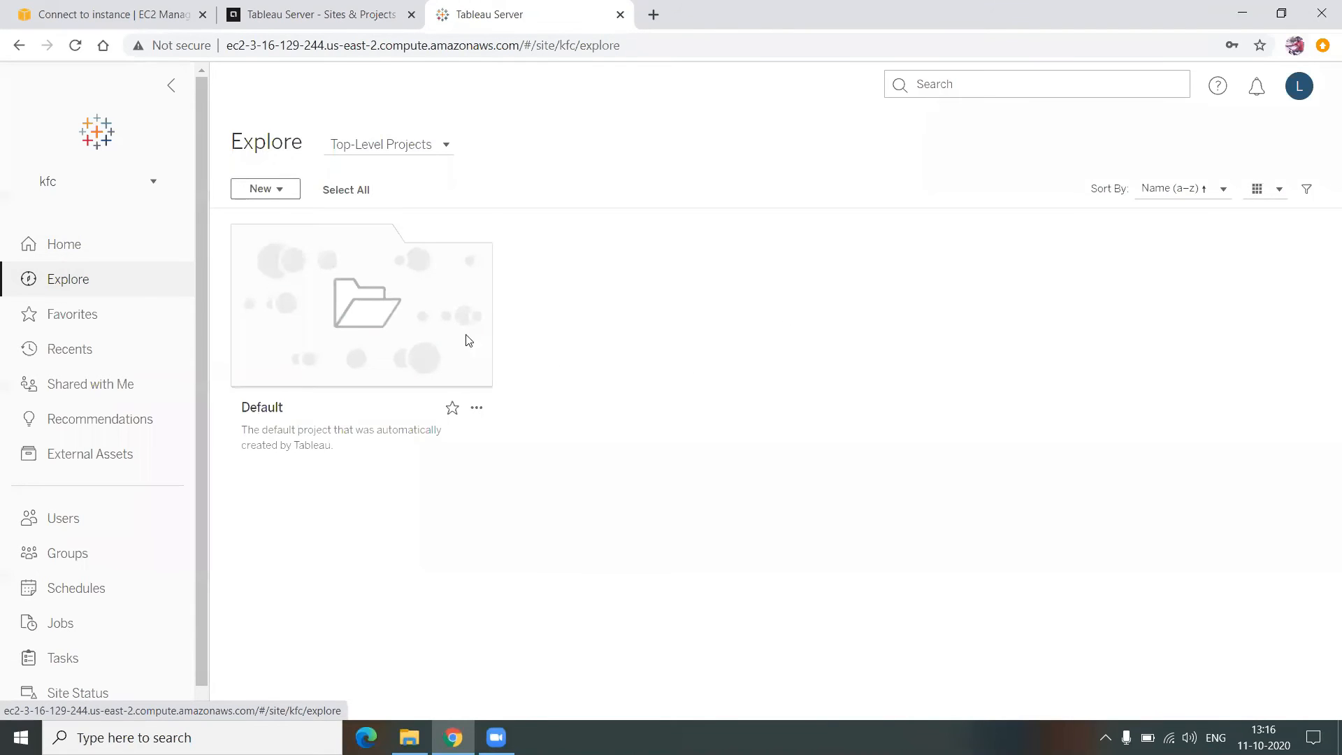
pyautogui.click(70, 189)
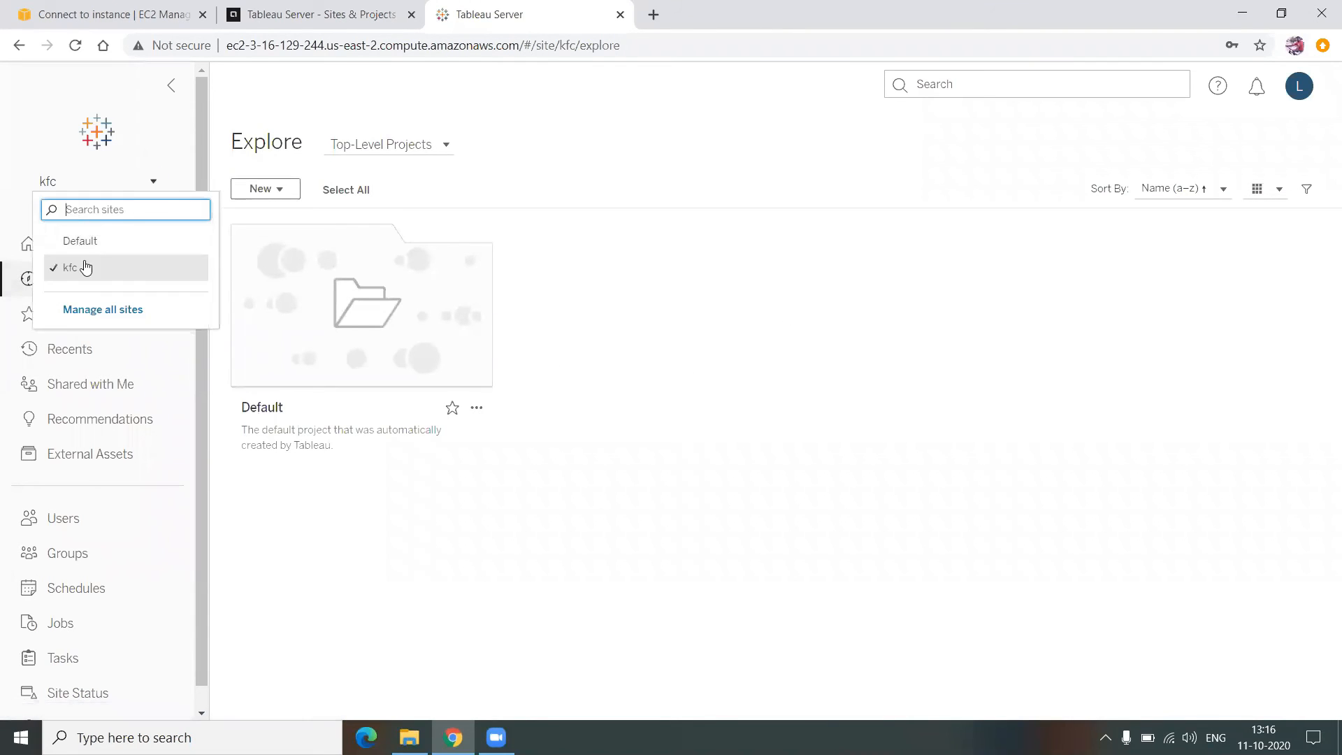
pyautogui.click(84, 264)
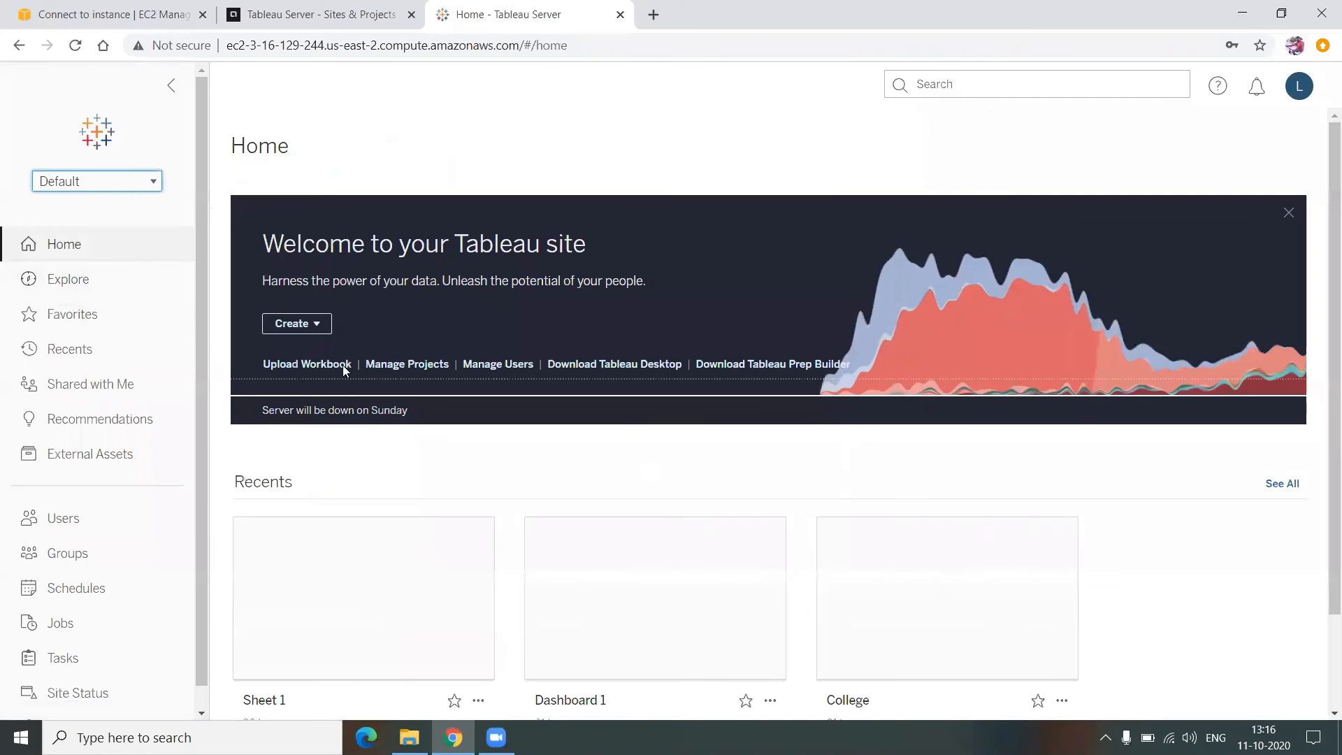
pyautogui.click(115, 283)
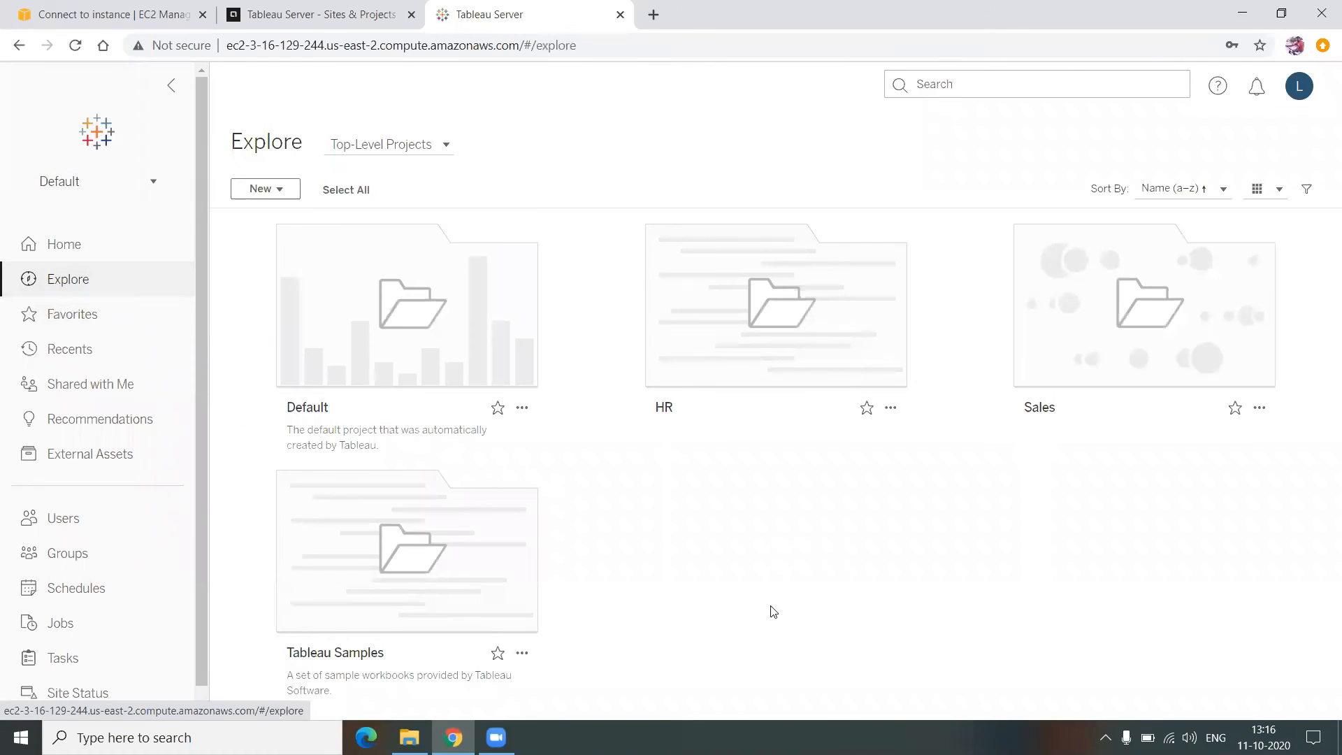
pyautogui.click(446, 558)
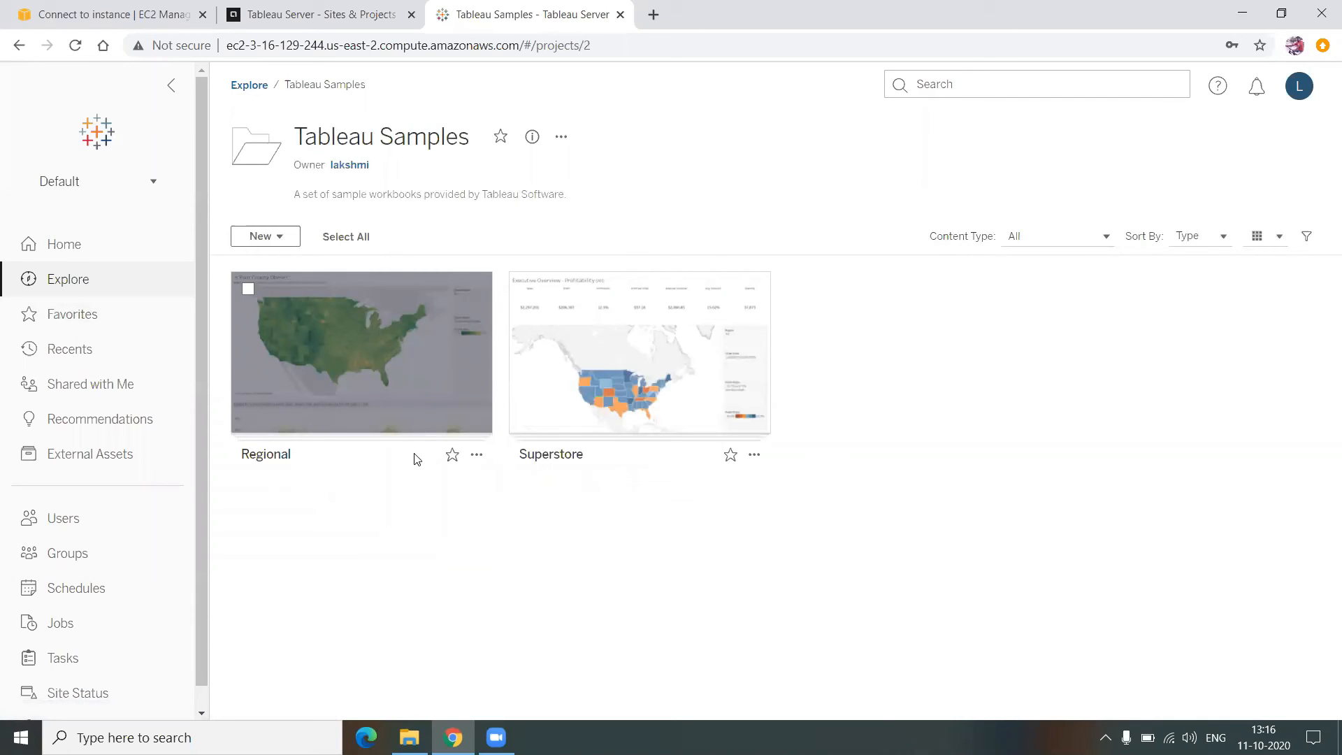
# - Move the Regional workbook from Tableau Samples into the Sales project, then return to Explore
pyautogui.click(477, 455)
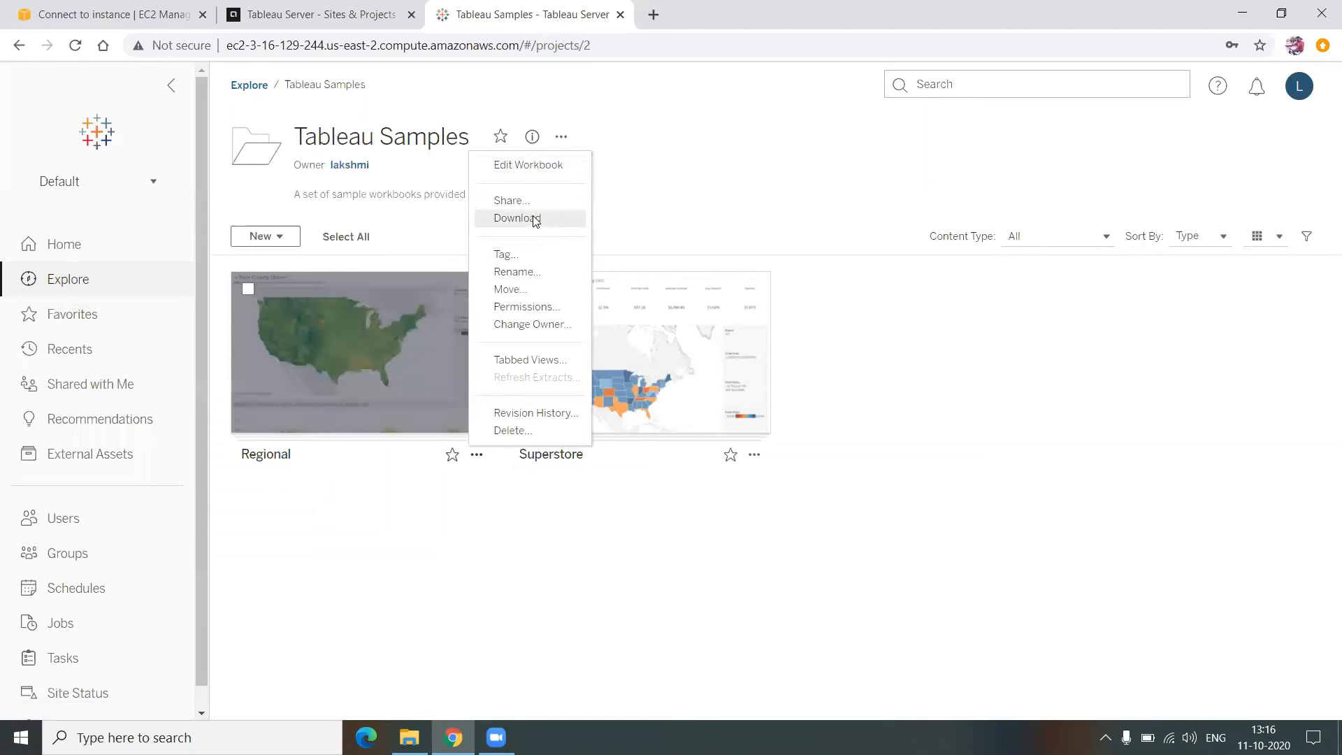
pyautogui.click(551, 557)
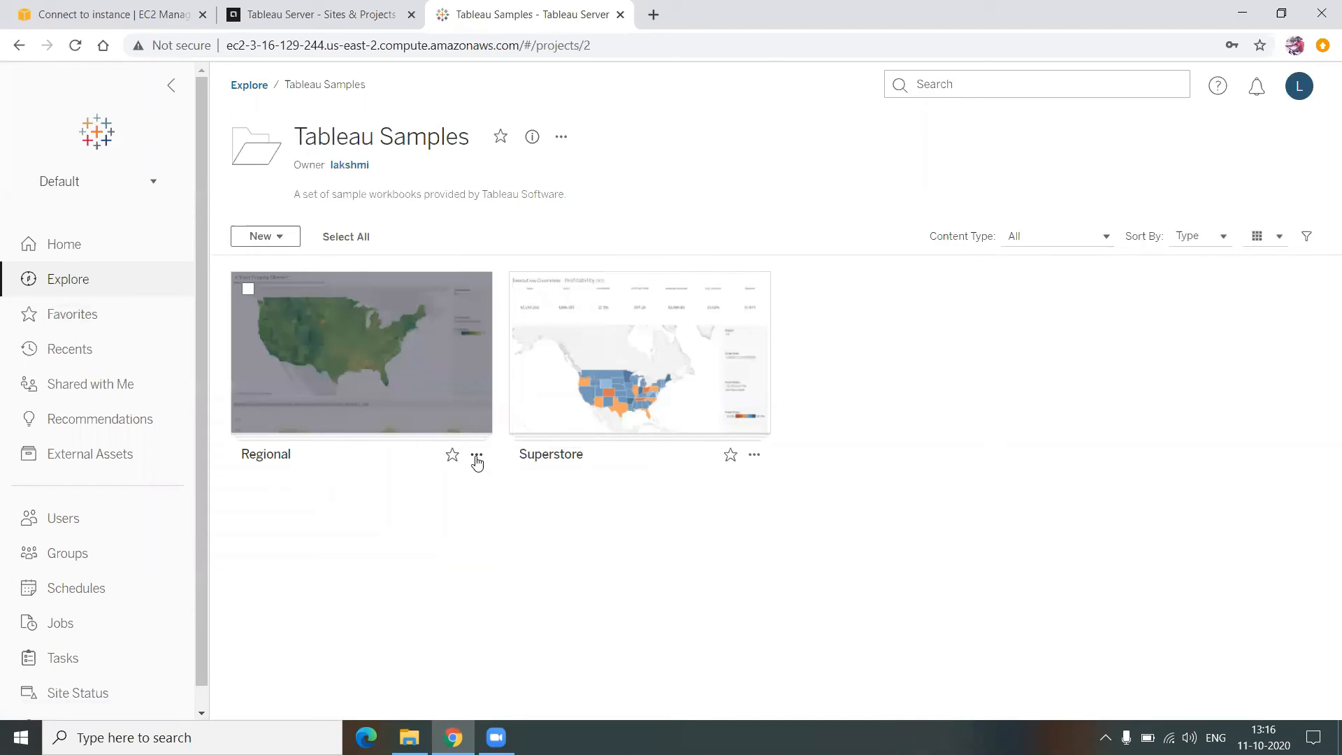
pyautogui.click(477, 456)
pyautogui.click(528, 297)
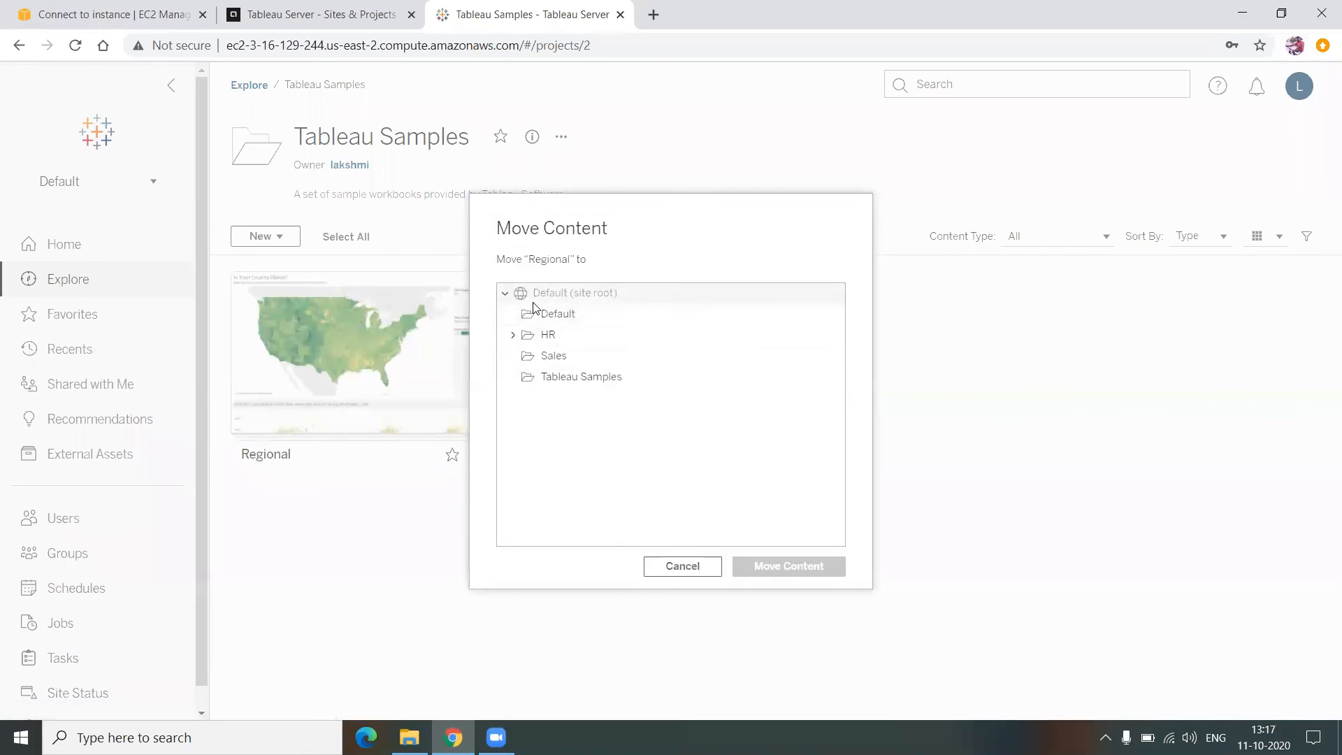
pyautogui.moveTo(583, 293); pyautogui.dragTo(603, 292)
pyautogui.click(601, 293)
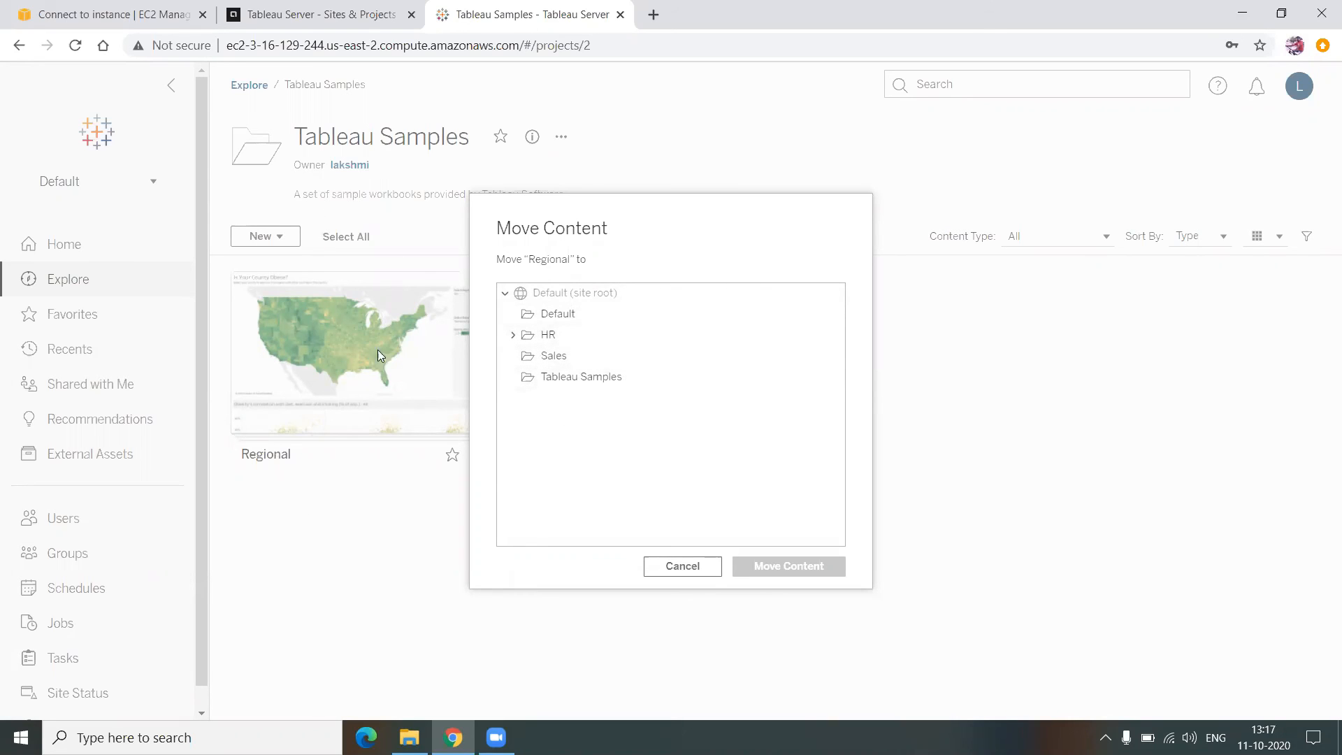
pyautogui.click(578, 360)
pyautogui.click(779, 569)
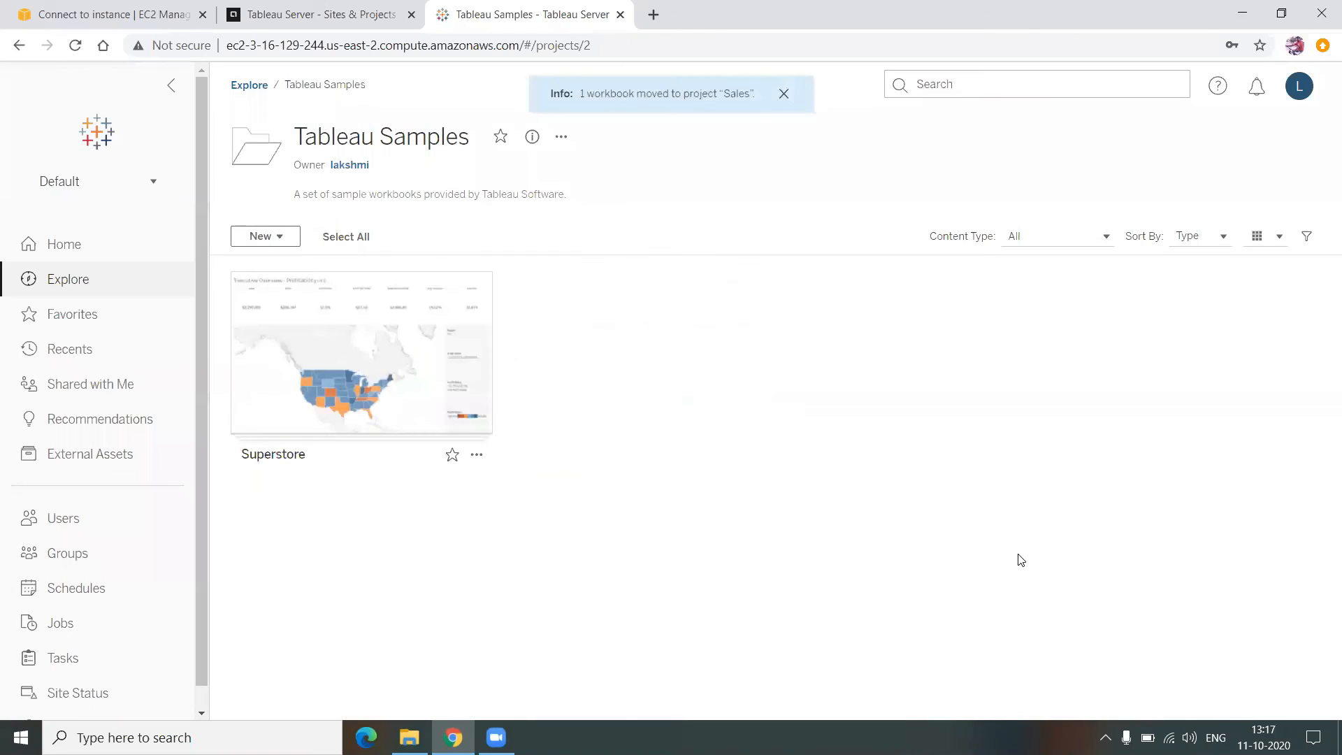
pyautogui.click(250, 85)
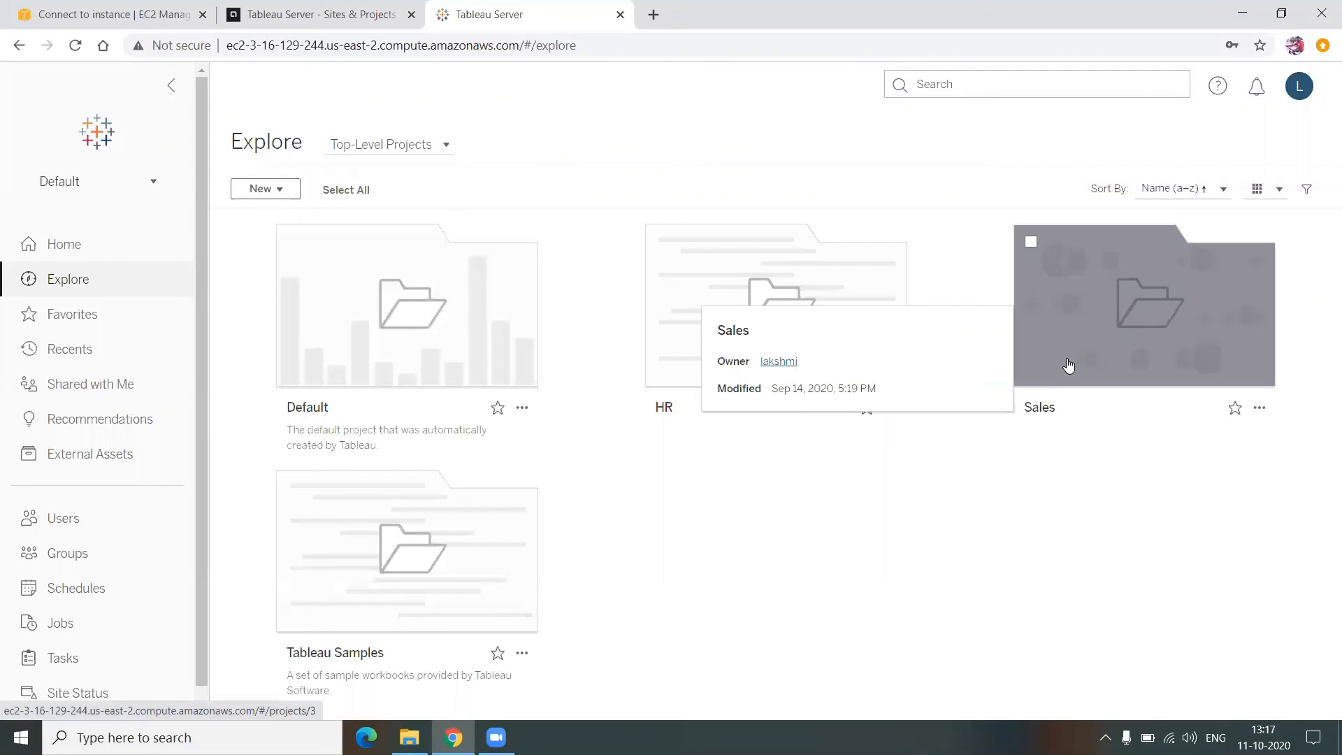
pyautogui.click(1068, 365)
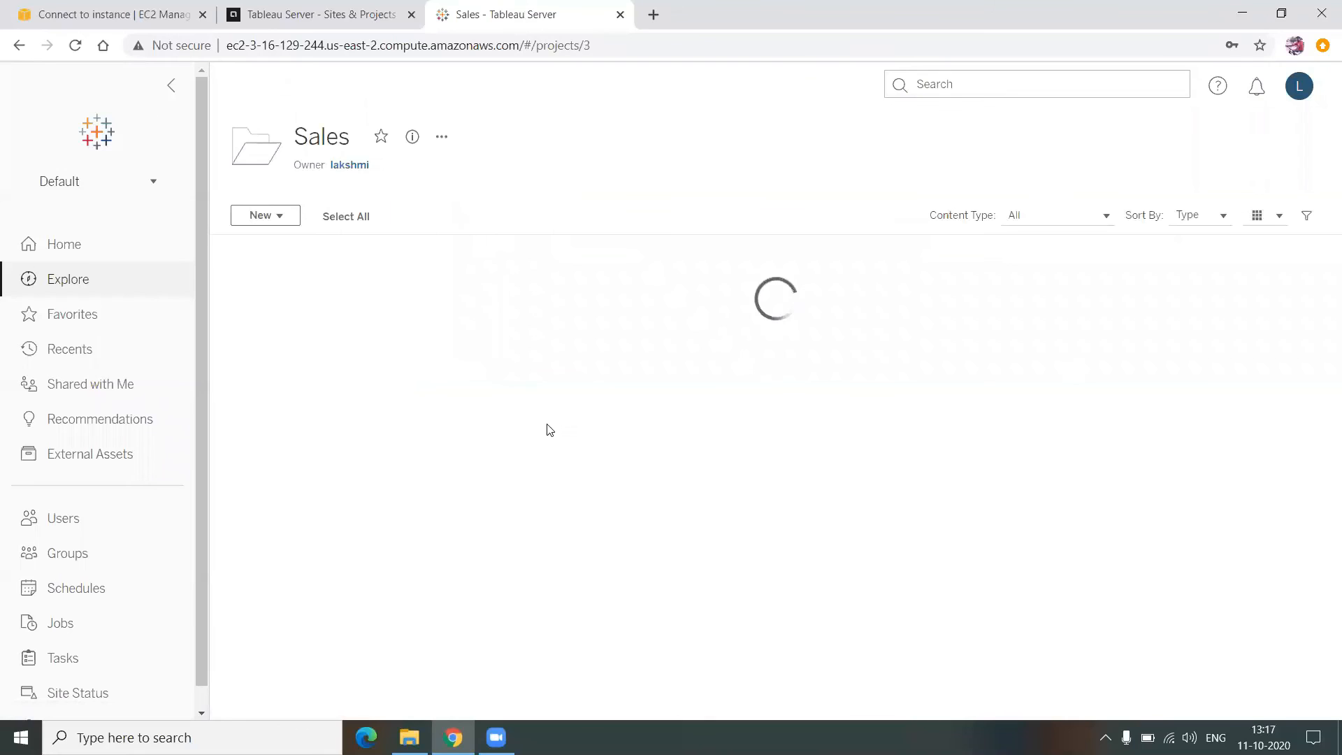
pyautogui.click(248, 85)
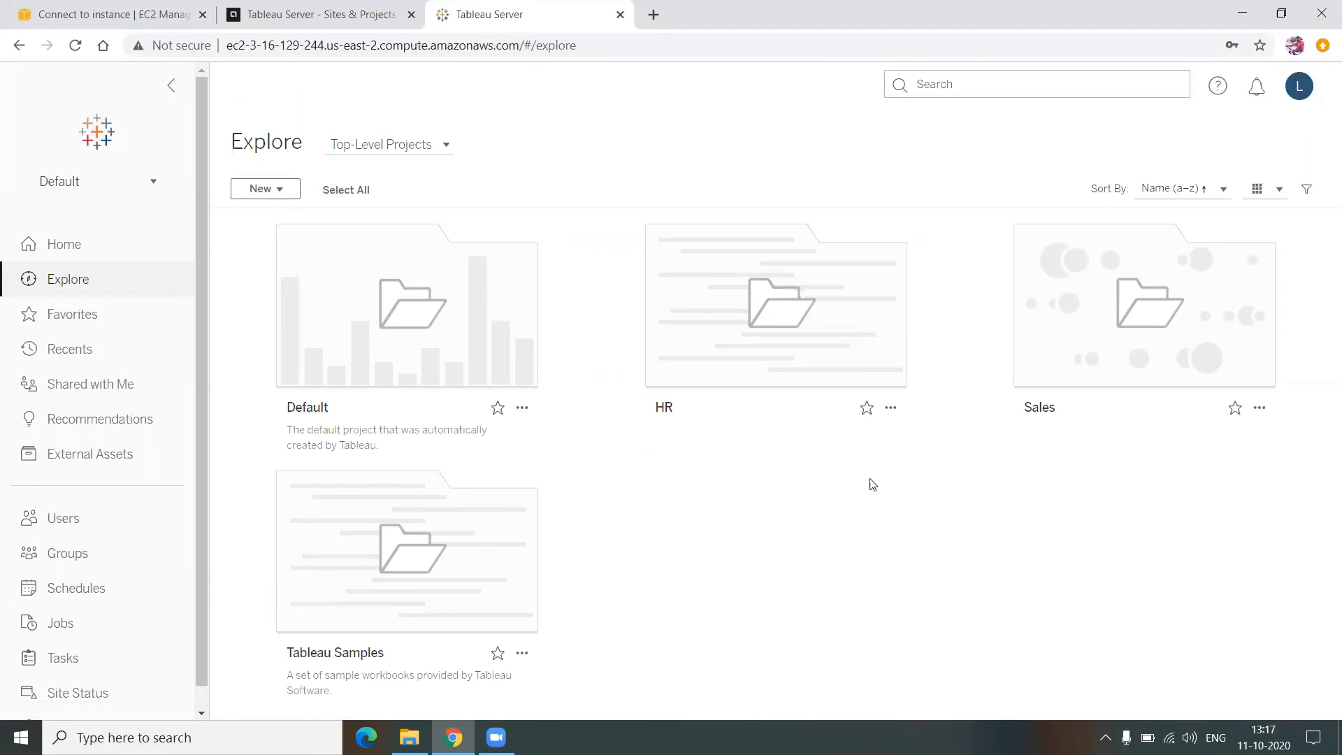
pyautogui.click(936, 84)
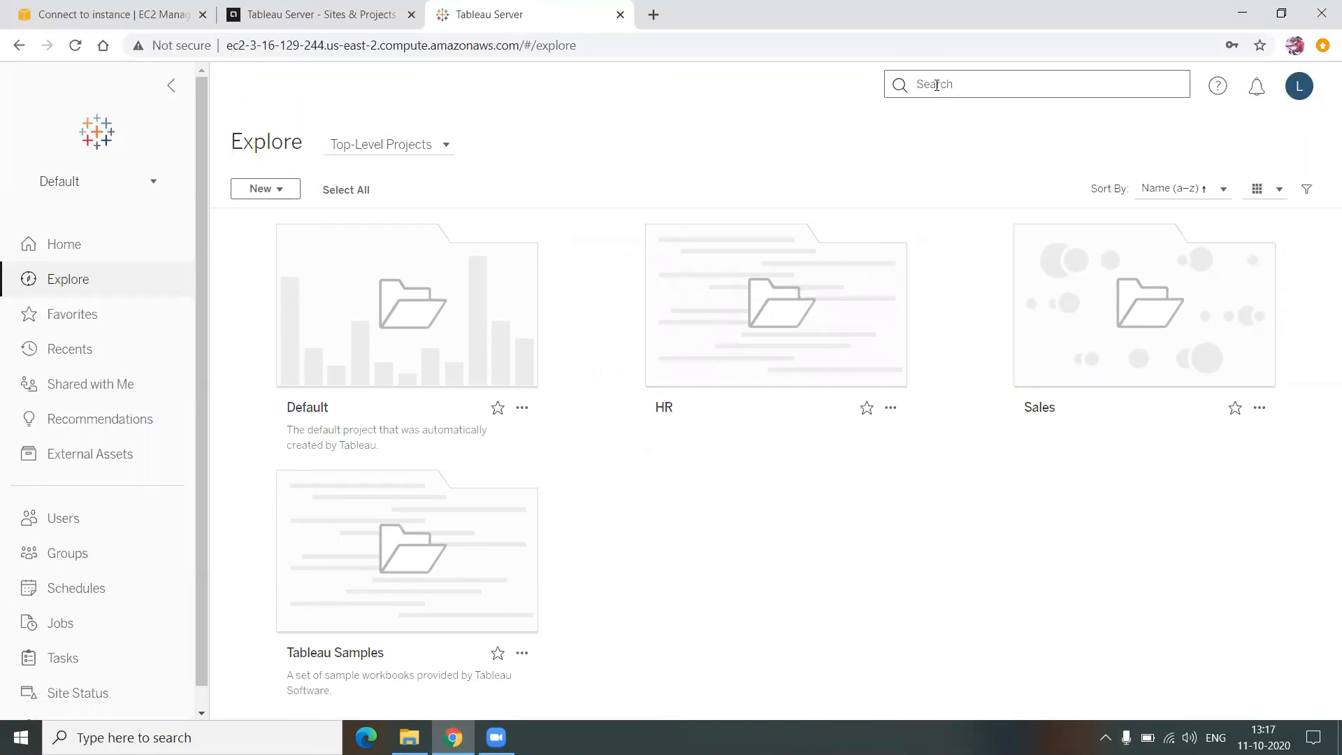
pyautogui.write('reg')
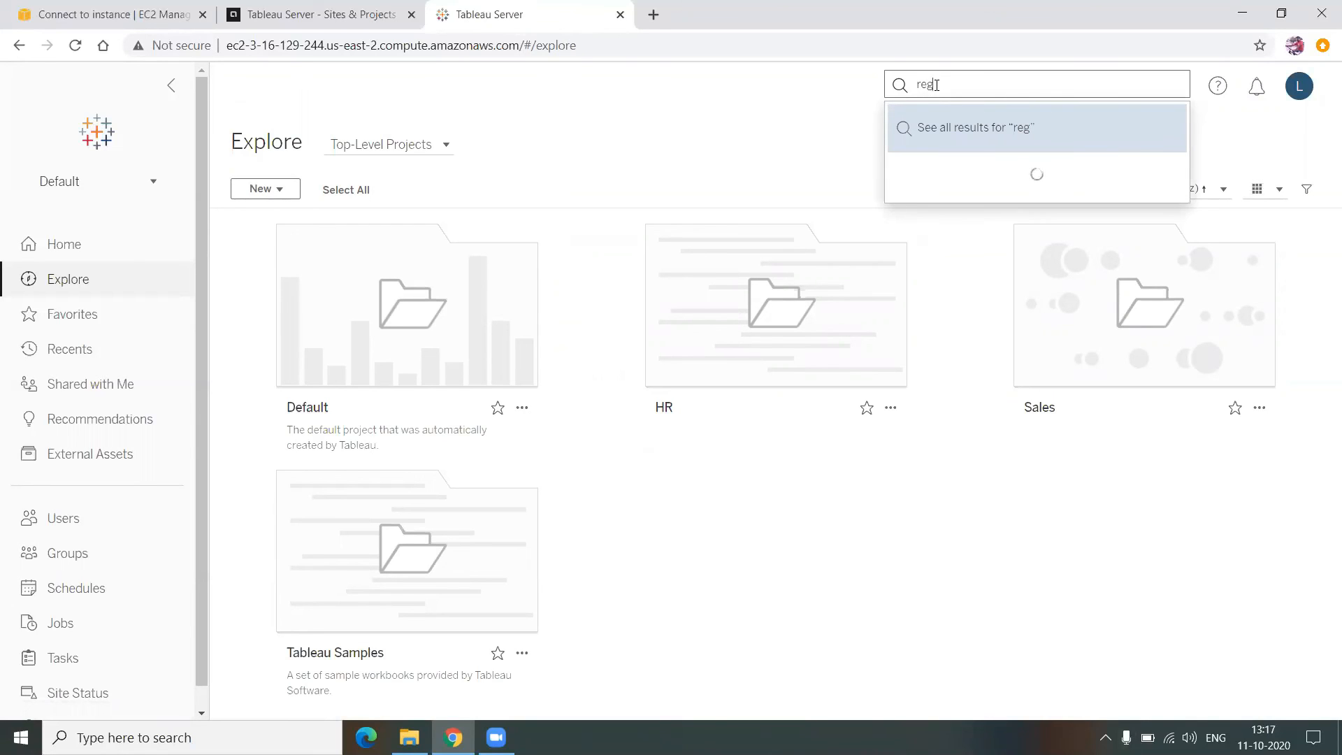
pyautogui.write('io')
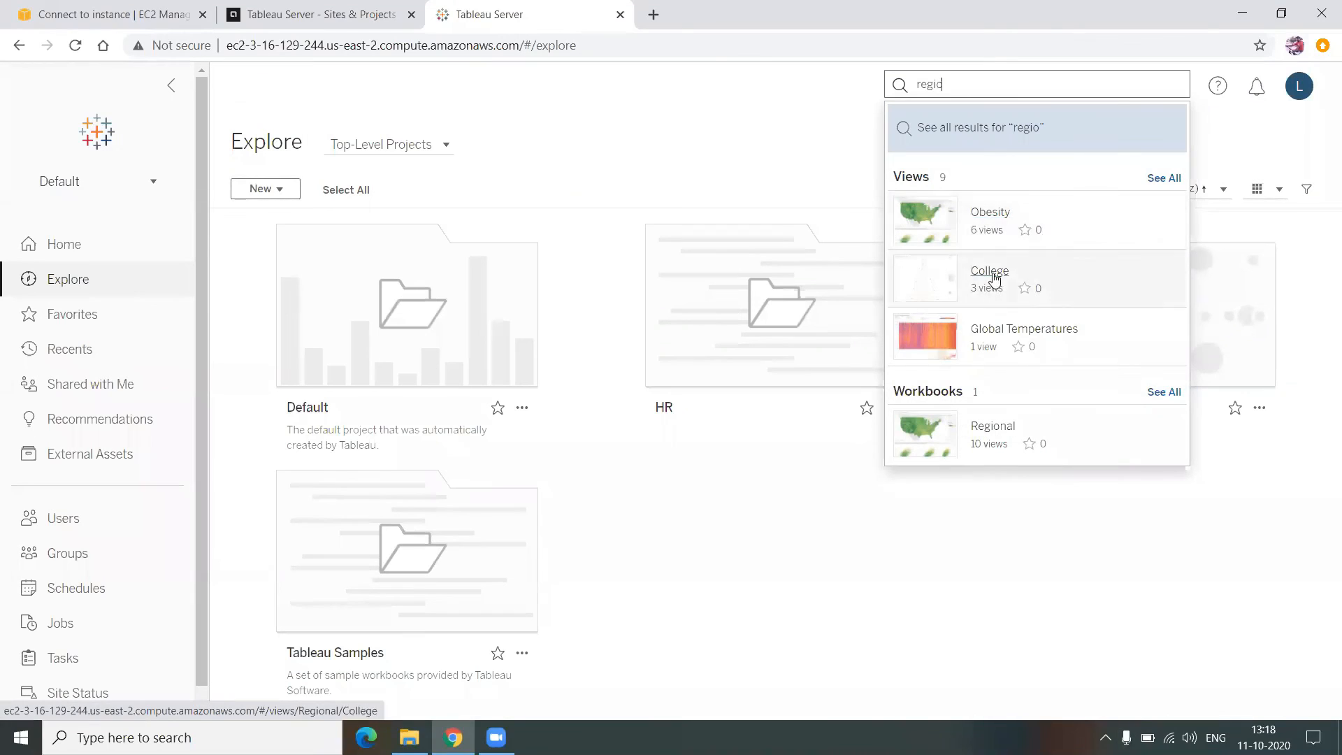
pyautogui.click(796, 124)
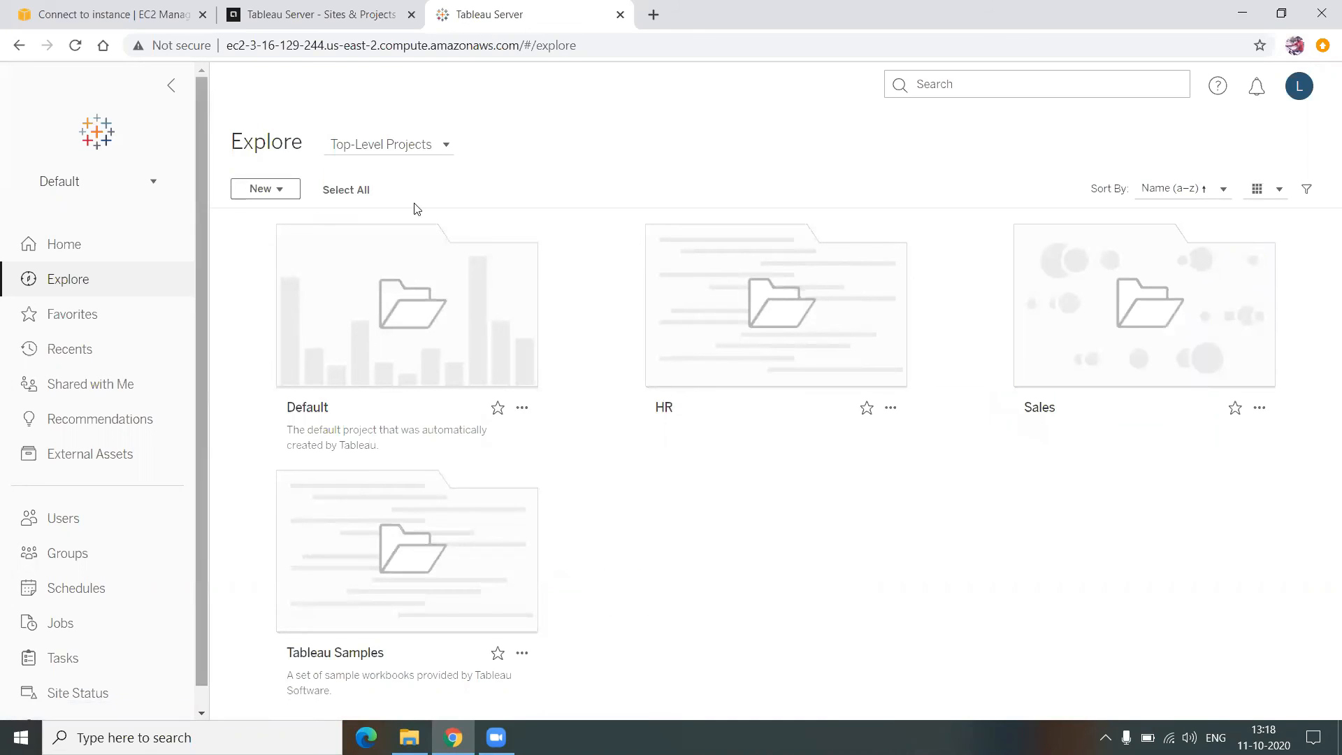
# - Switch to the kfc site, then back to the Default site
pyautogui.click(133, 183)
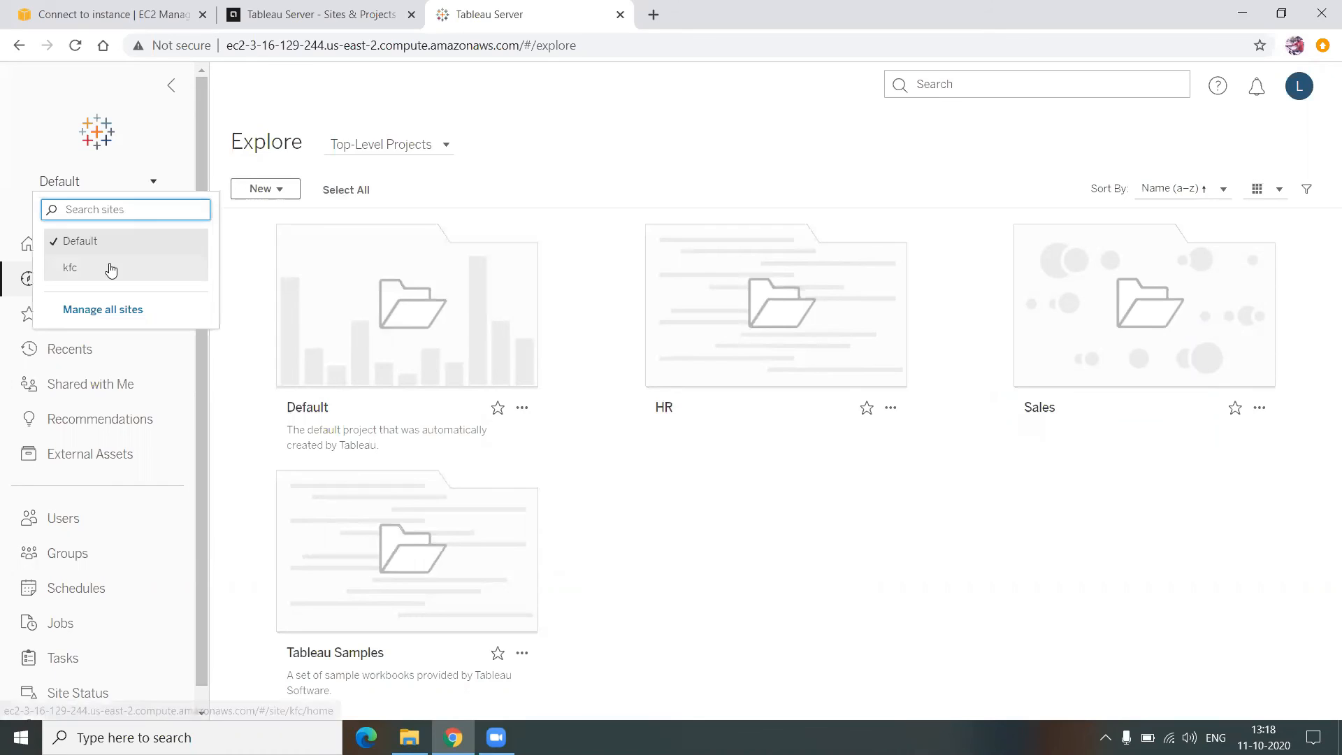
pyautogui.click(108, 266)
pyautogui.click(994, 83)
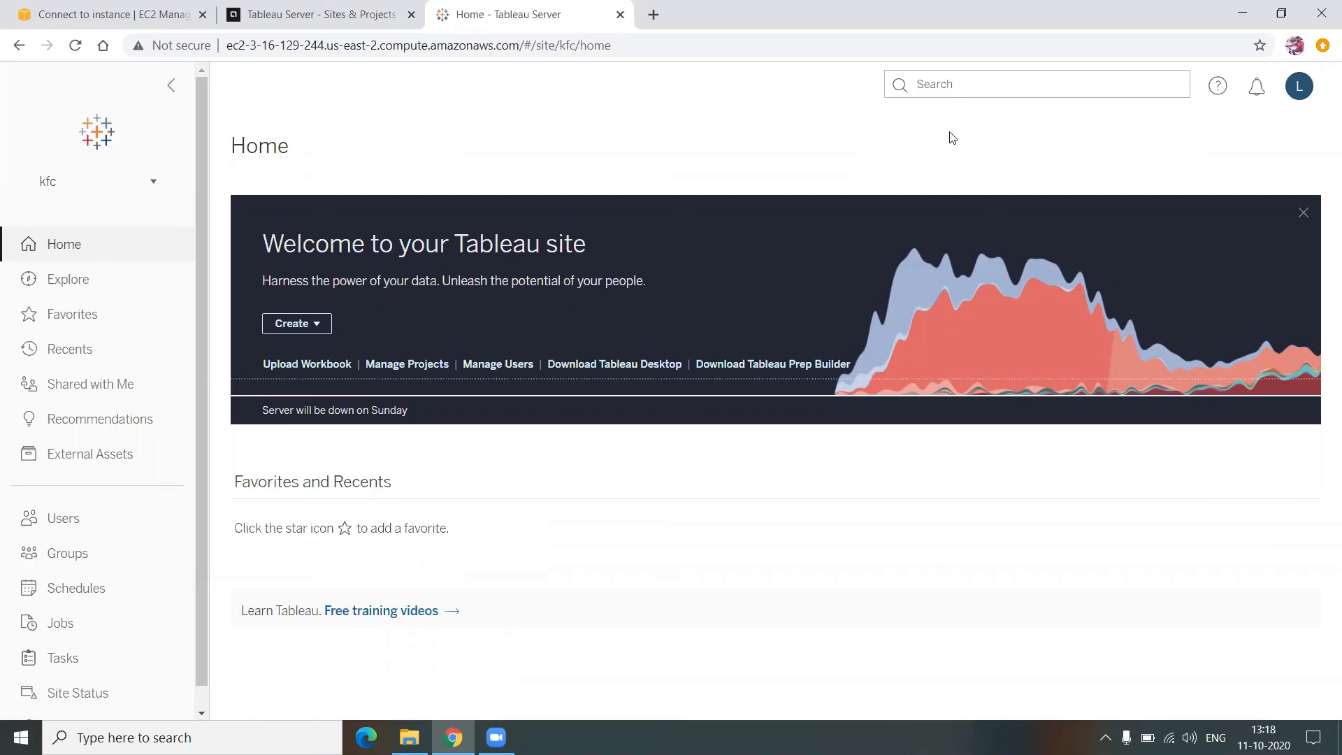
pyautogui.click(98, 185)
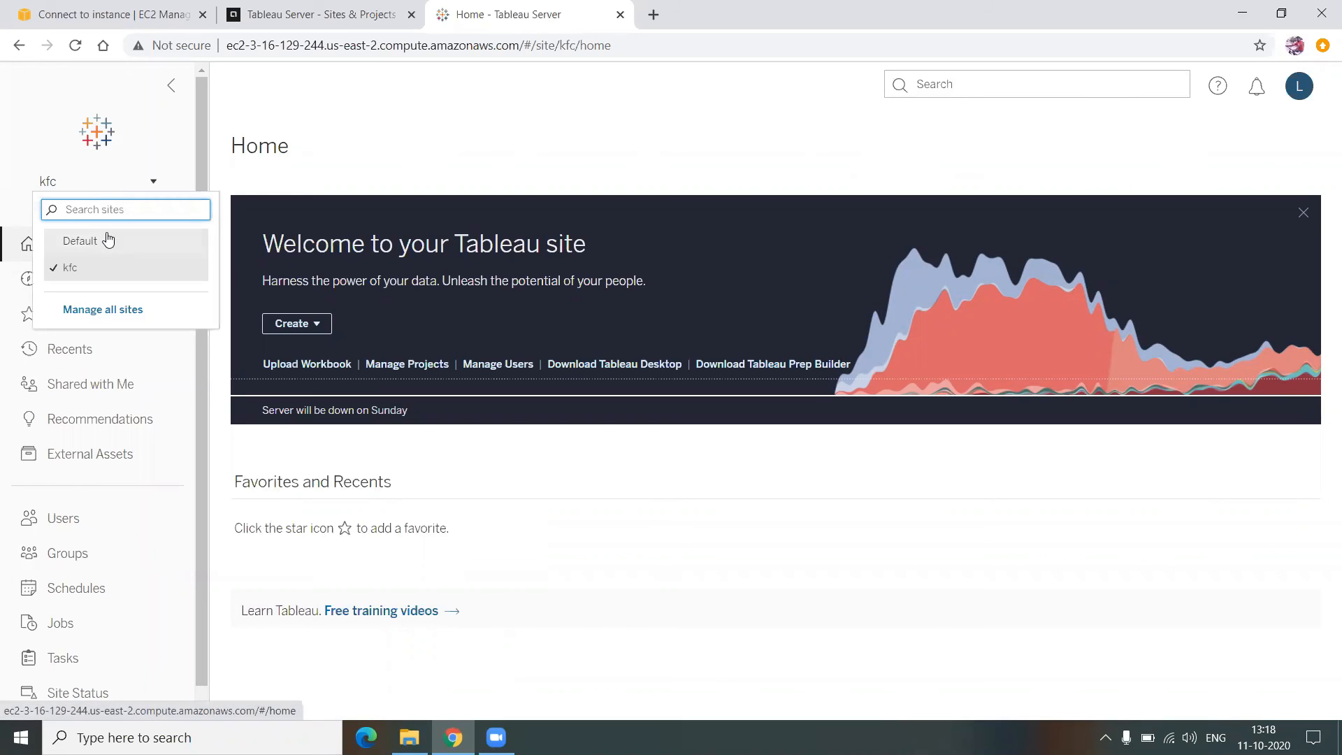
pyautogui.click(108, 240)
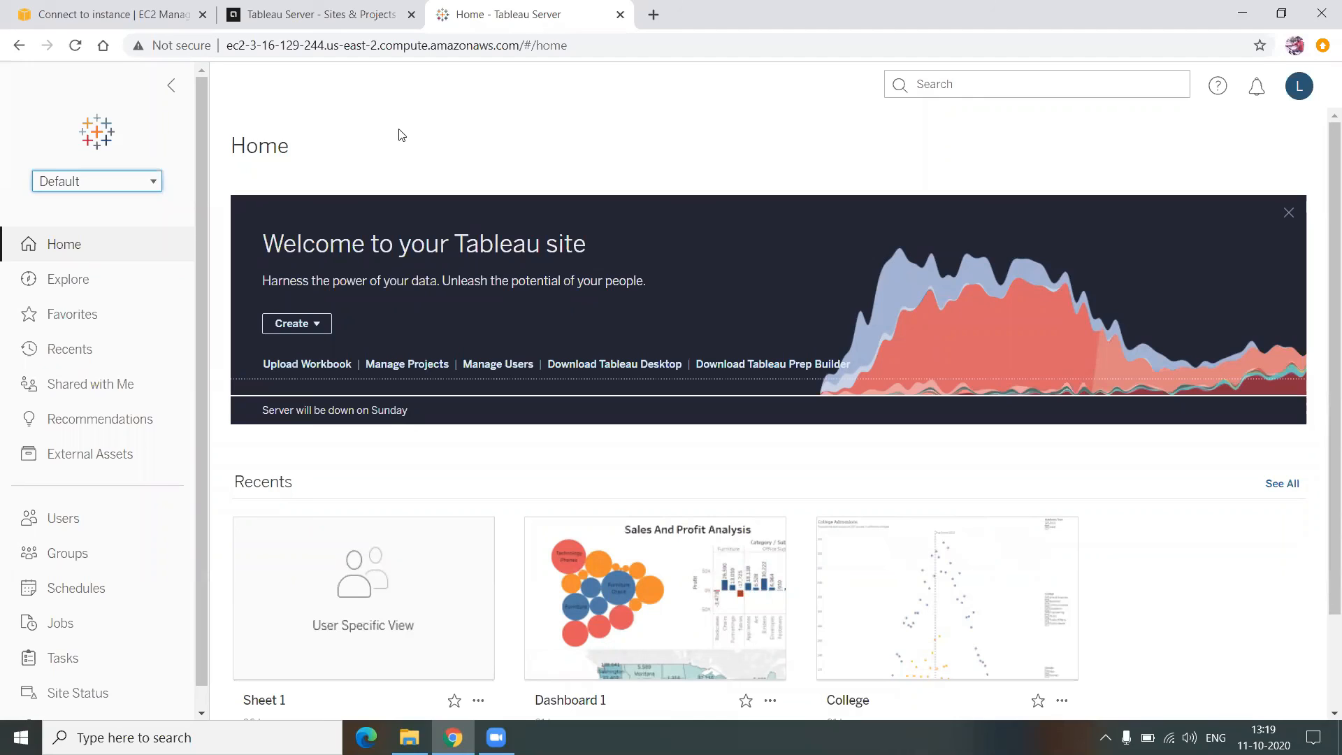
# - Open and close the site list twice to point out the available sites
pyautogui.click(129, 194)
pyautogui.click(316, 151)
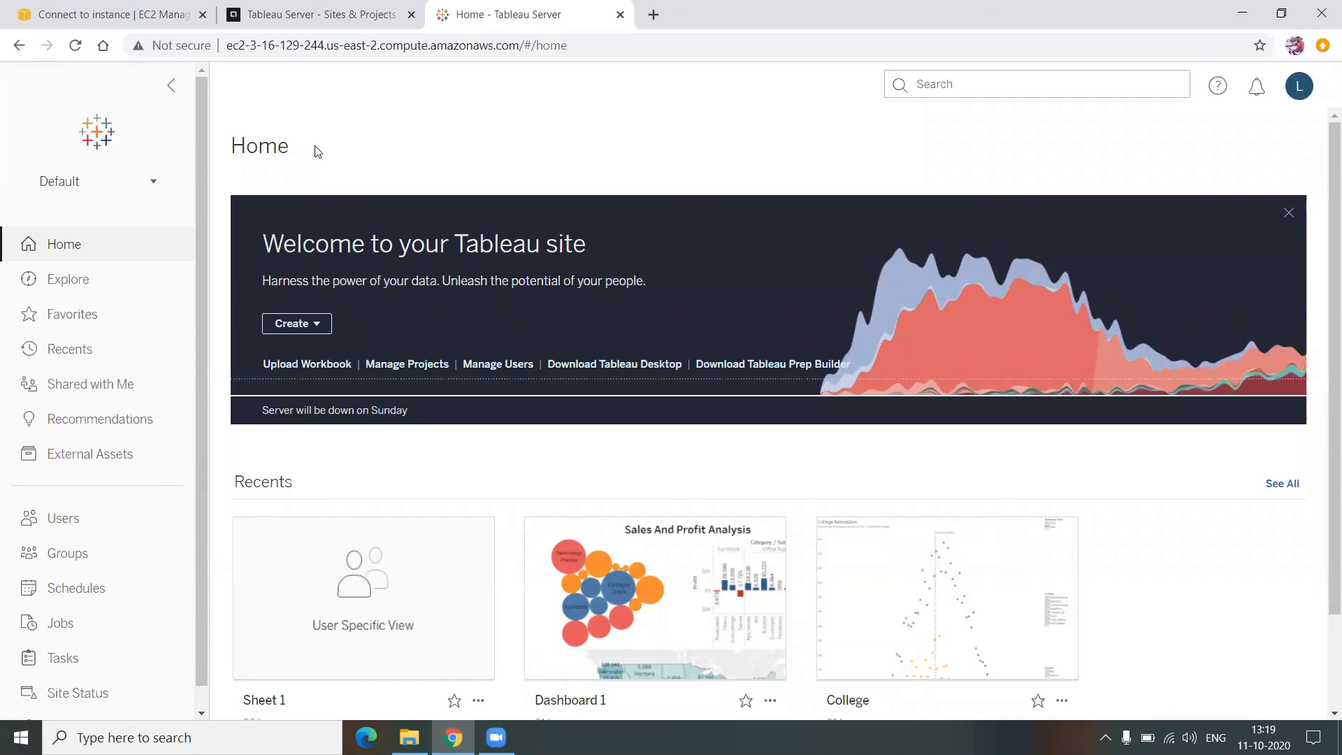
pyautogui.click(104, 180)
pyautogui.click(392, 129)
# - Bring up the Sites & Projects article, highlight its title, and scroll through its sections
pyautogui.click(348, 26)
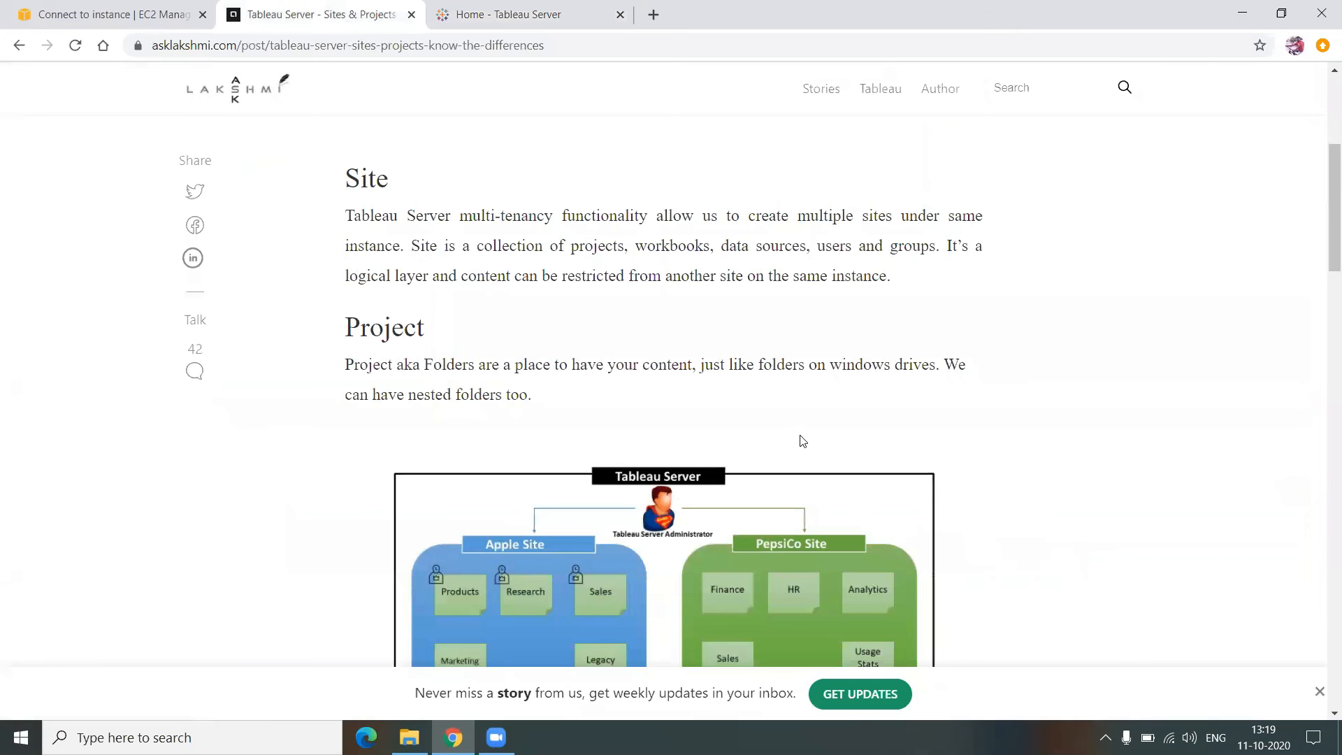
pyautogui.scroll(3, 794, 425)
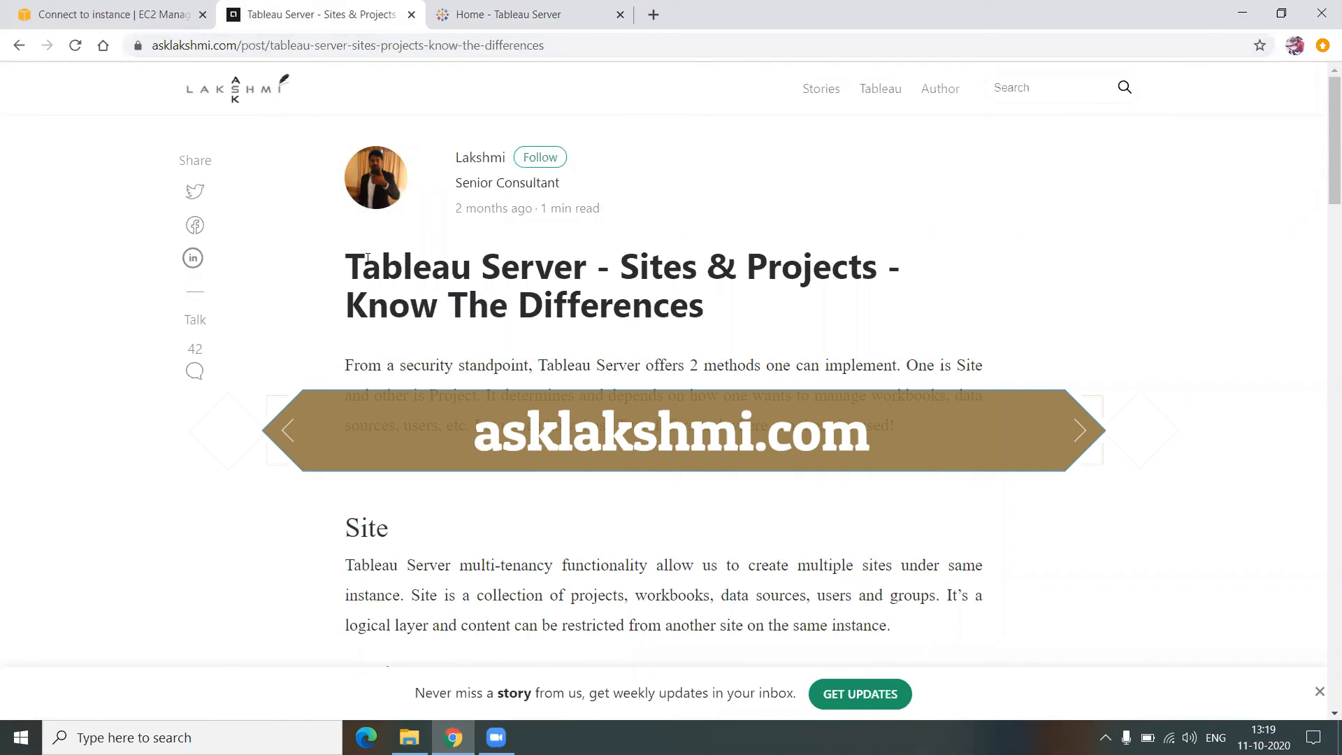
pyautogui.moveTo(355, 264); pyautogui.dragTo(689, 305)
pyautogui.click(754, 322)
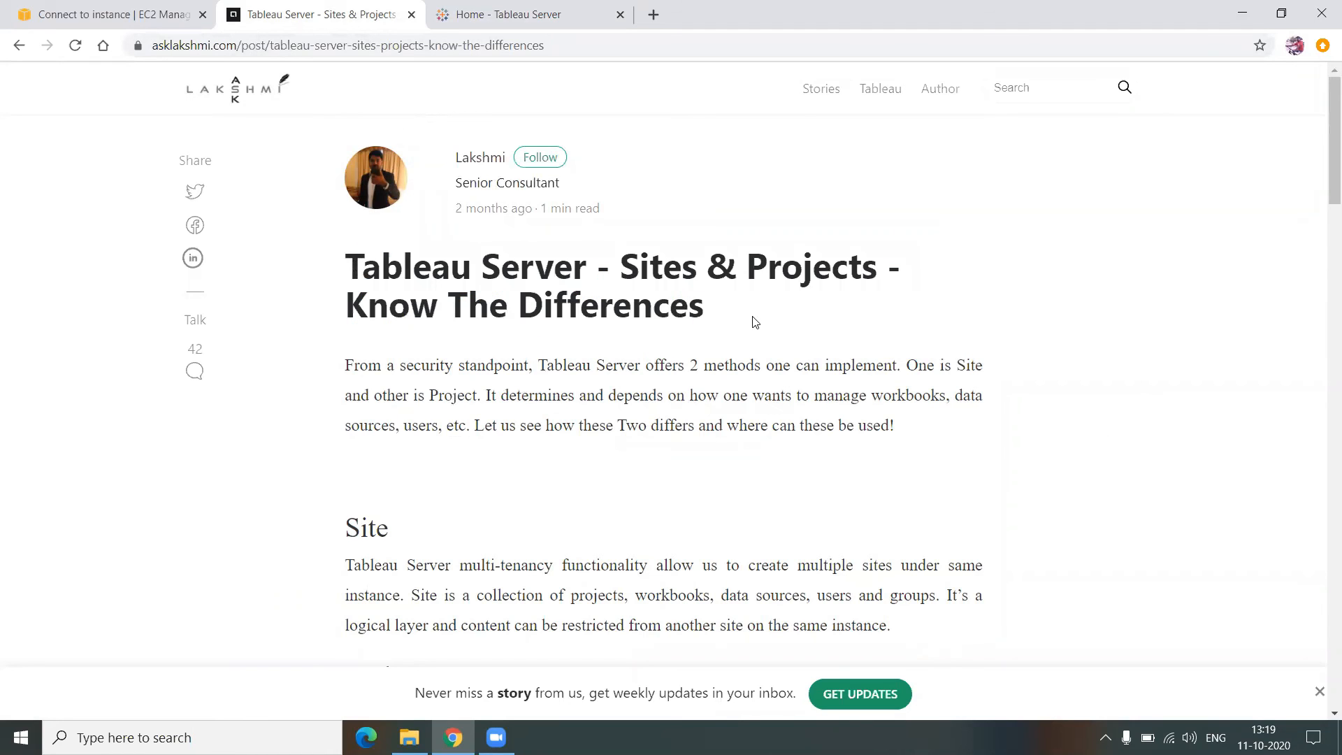
pyautogui.scroll(-8, 714, 416)
pyautogui.scroll(-10, 714, 417)
pyautogui.scroll(-4, 715, 417)
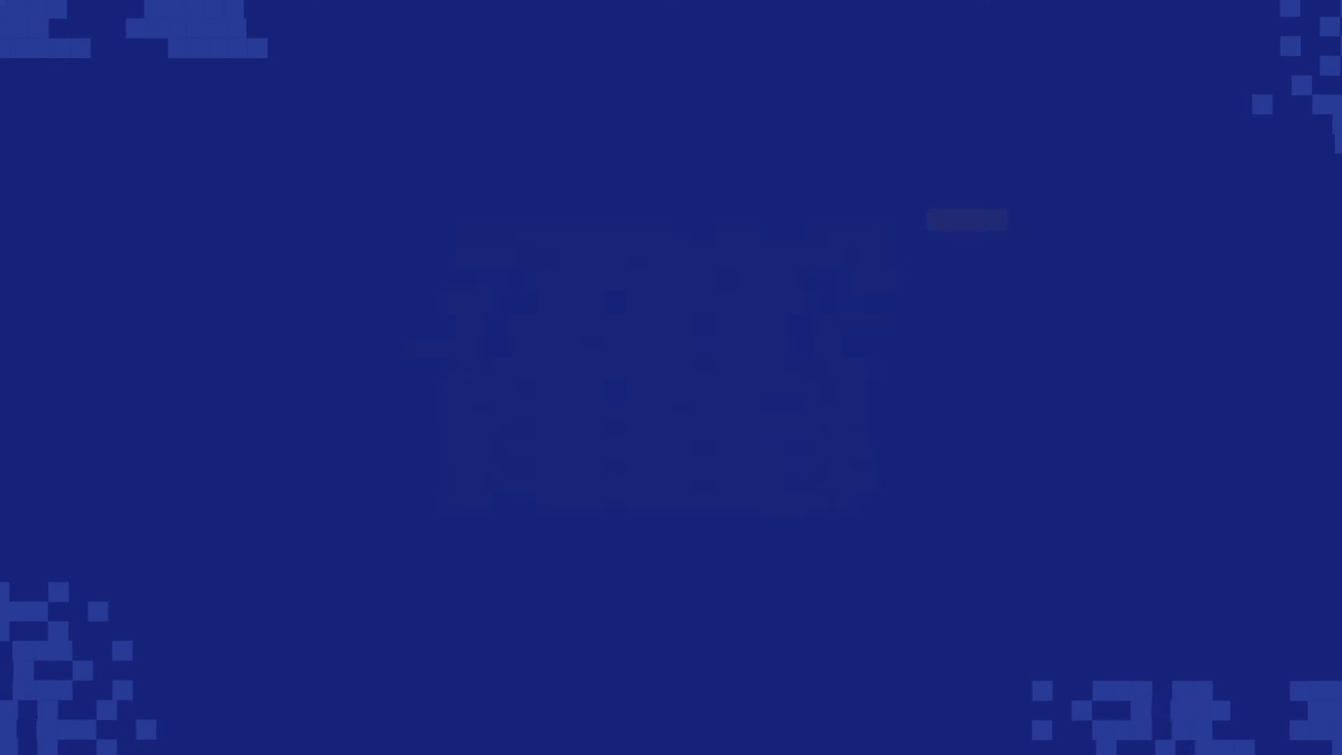